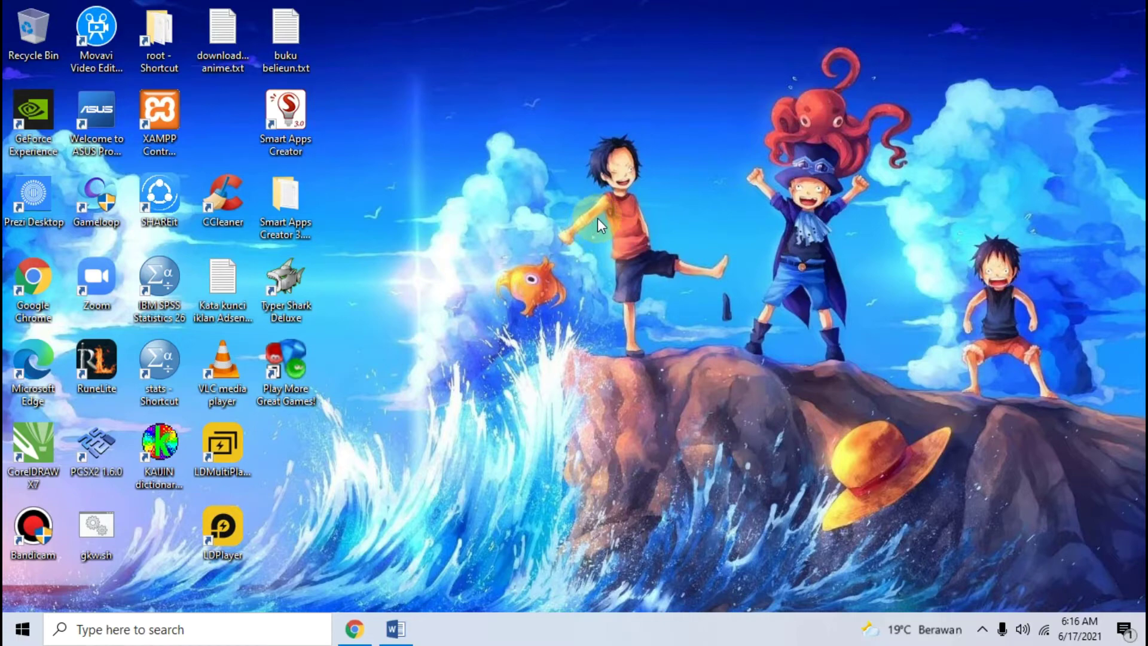
Step: Switch to Chrome and review the index article's introduction, enlarging its sample INDEKS image
click(353, 628)
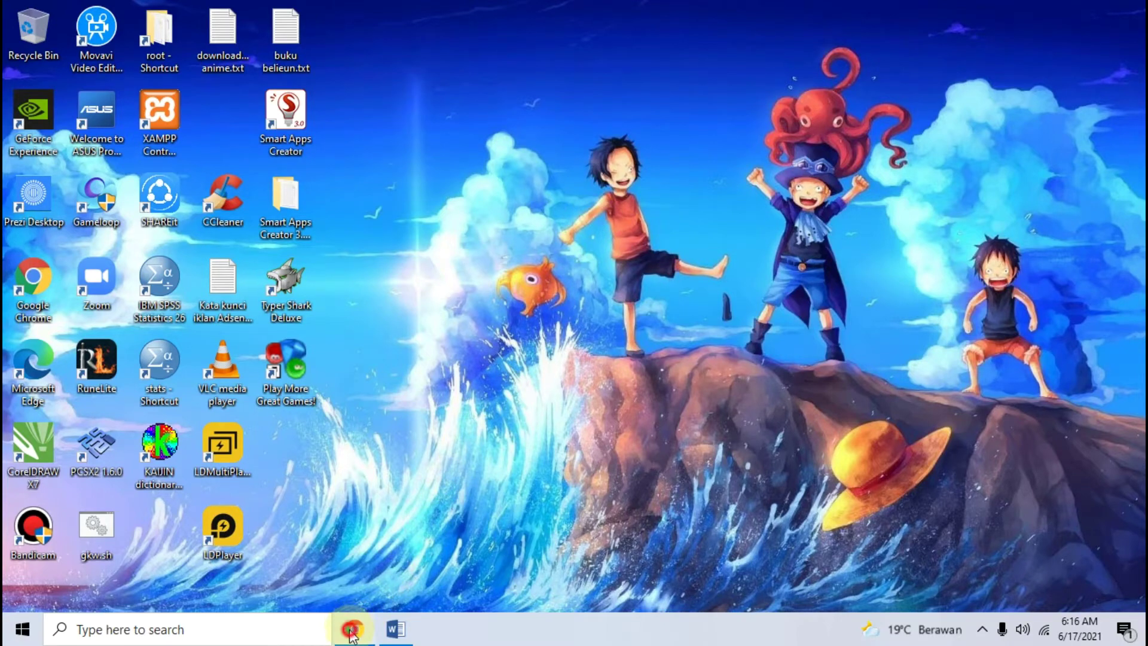
scroll(311, 431, up, 6)
scroll(310, 426, up, 15)
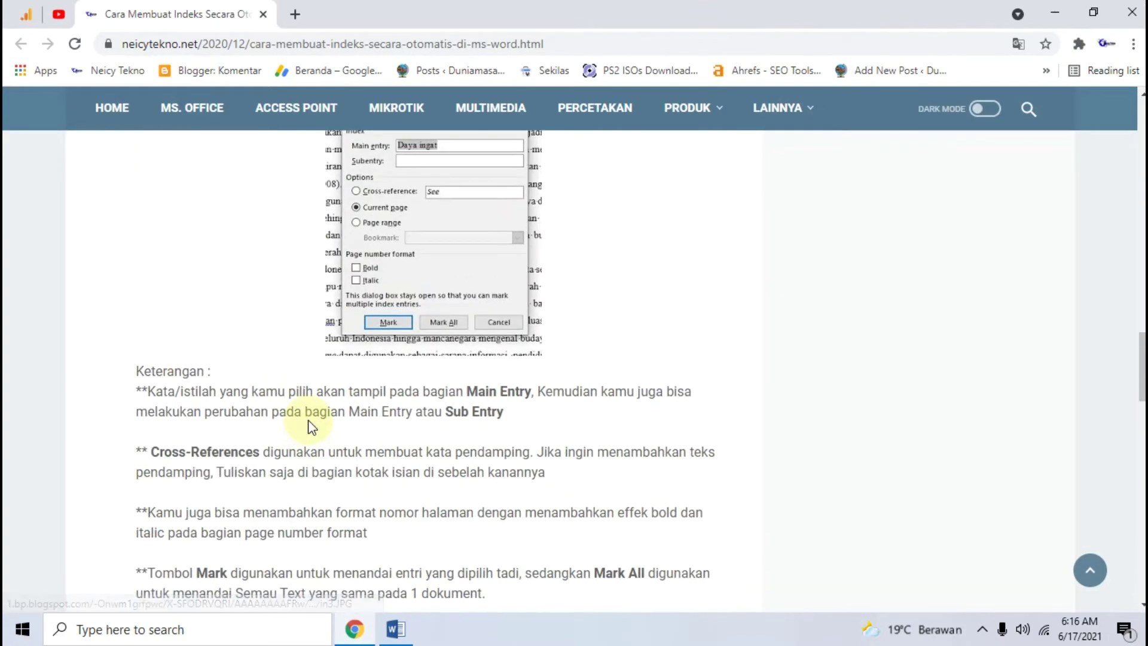
scroll(310, 426, up, 6)
scroll(310, 421, up, 20)
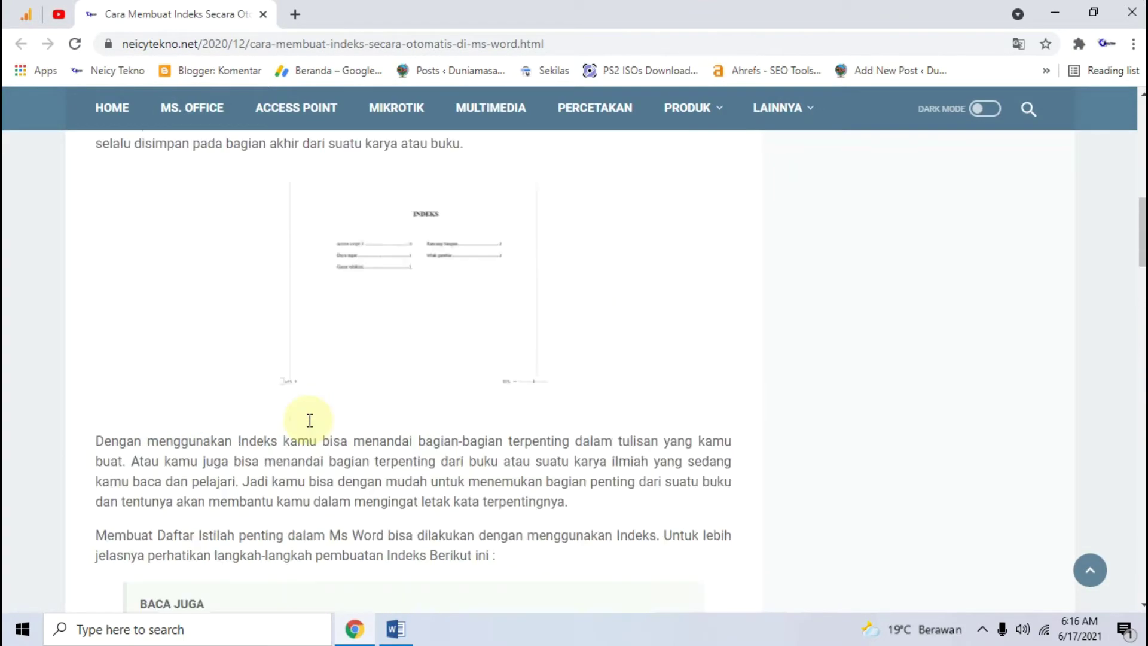
scroll(312, 426, down, 1)
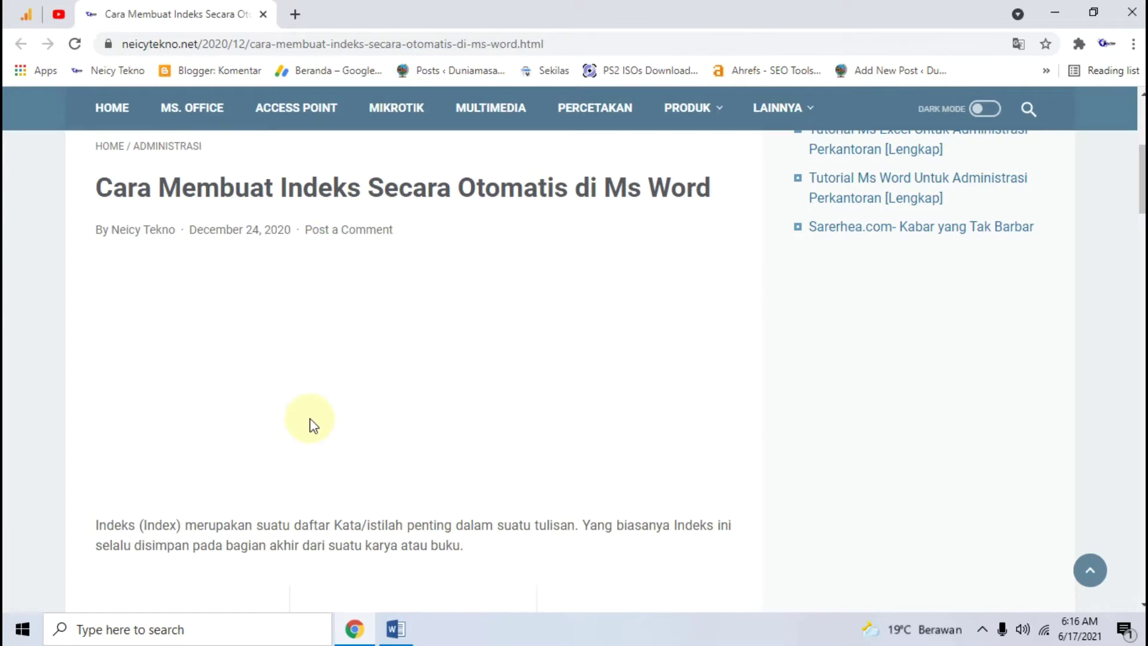
scroll(312, 426, down, 8)
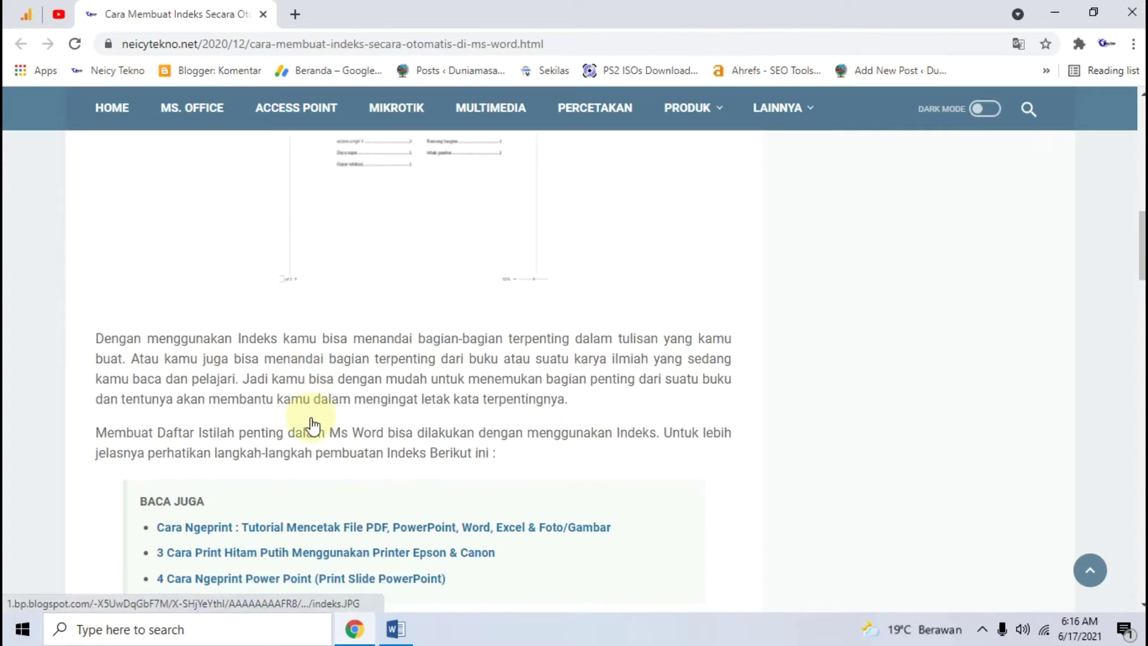
scroll(310, 413, up, 3)
click(407, 312)
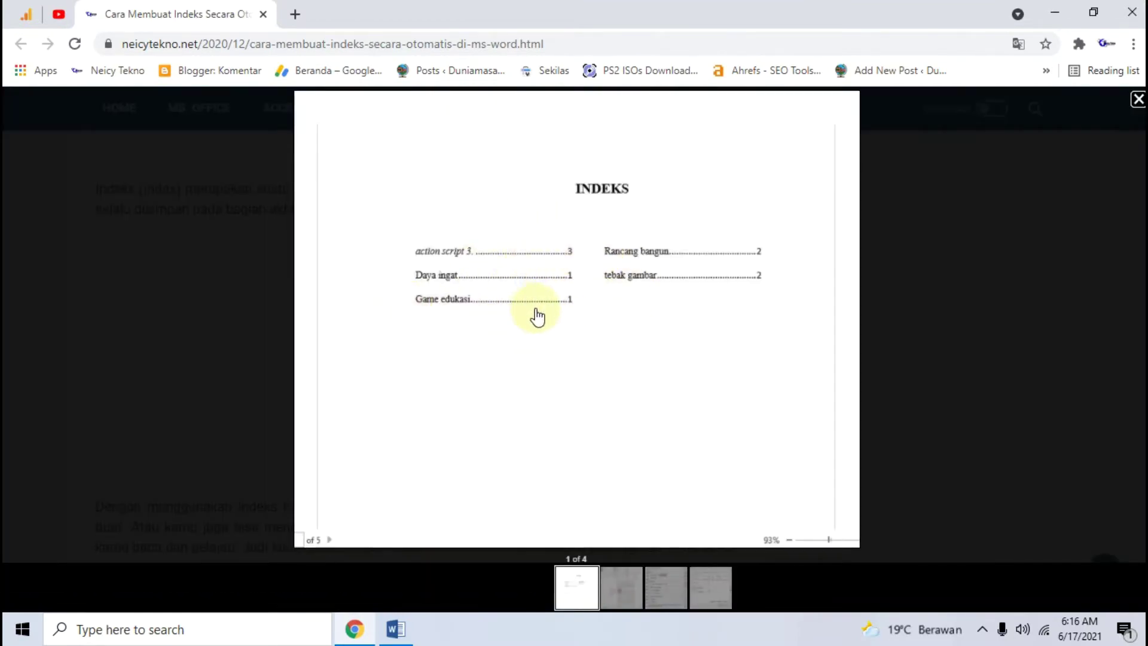
click(34, 294)
Step: Read the article's first step on preparing the document, and look over Neicytekno 2.docx in Word
scroll(122, 293, down, 9)
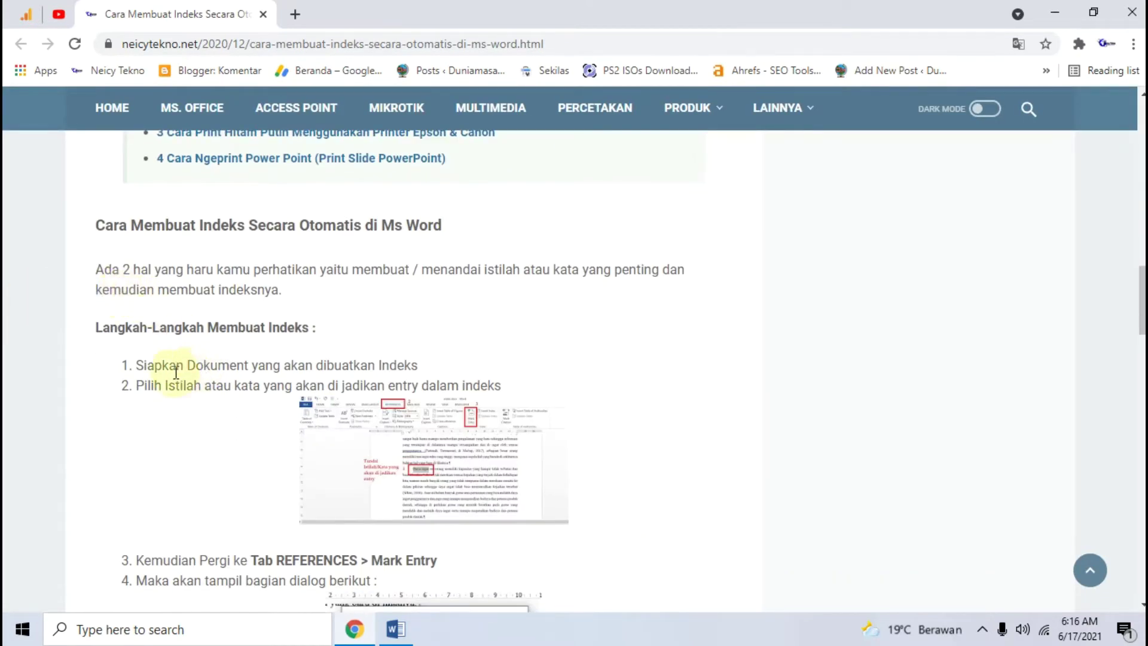
scroll(158, 371, down, 3)
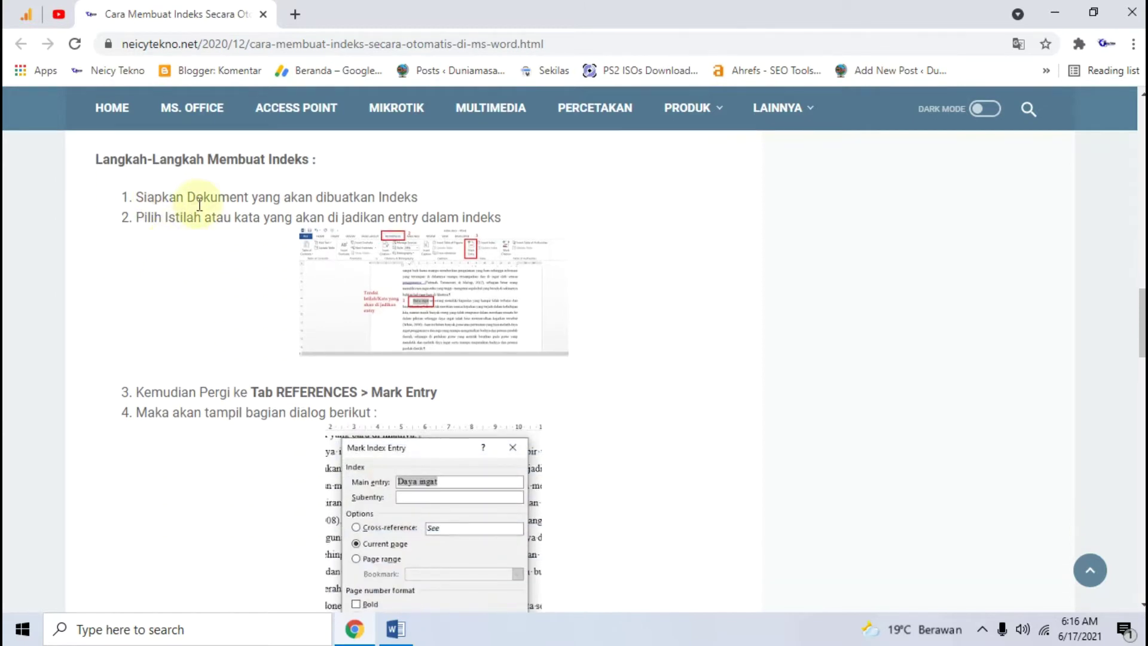
drag(422, 198, 133, 206)
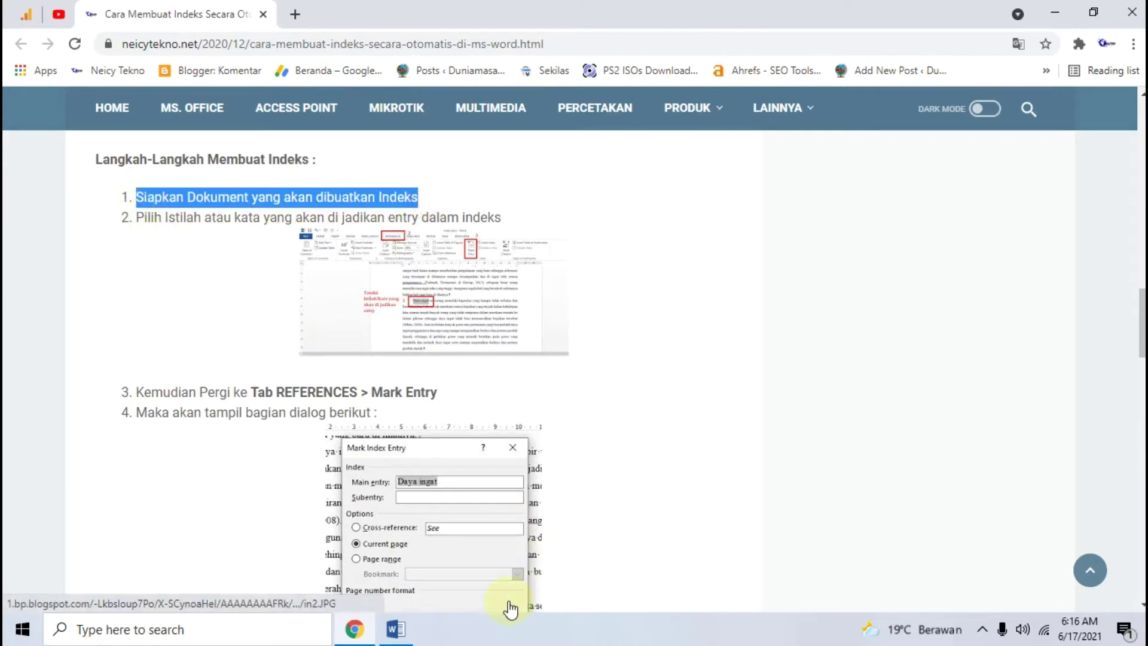
click(403, 637)
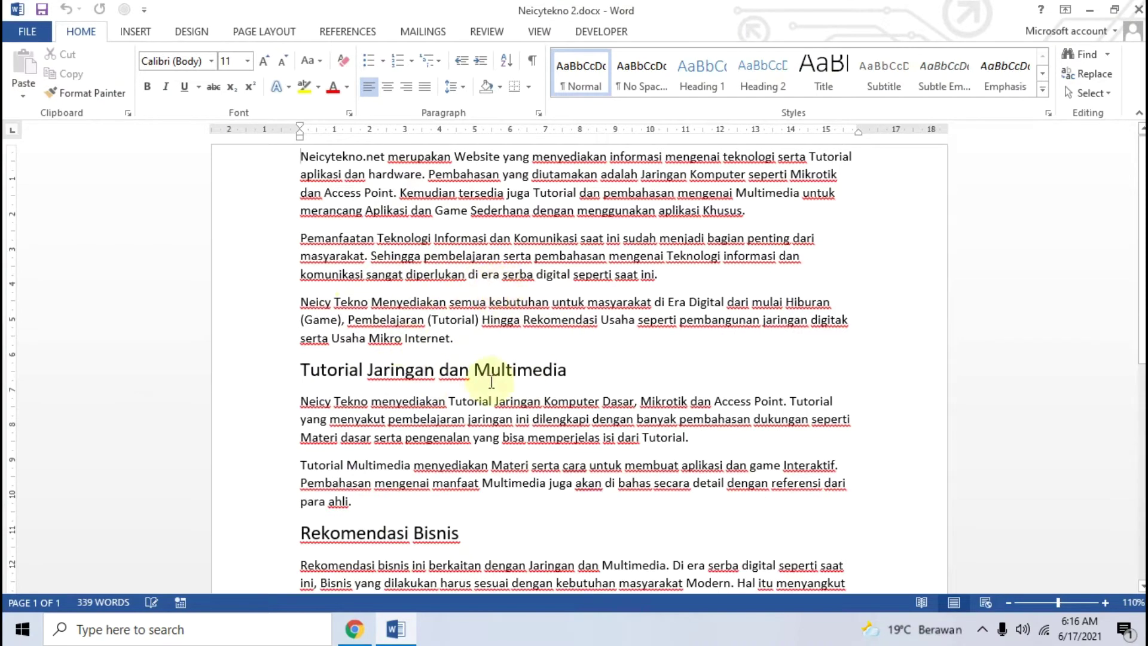
scroll(560, 359, down, 5)
scroll(556, 361, up, 5)
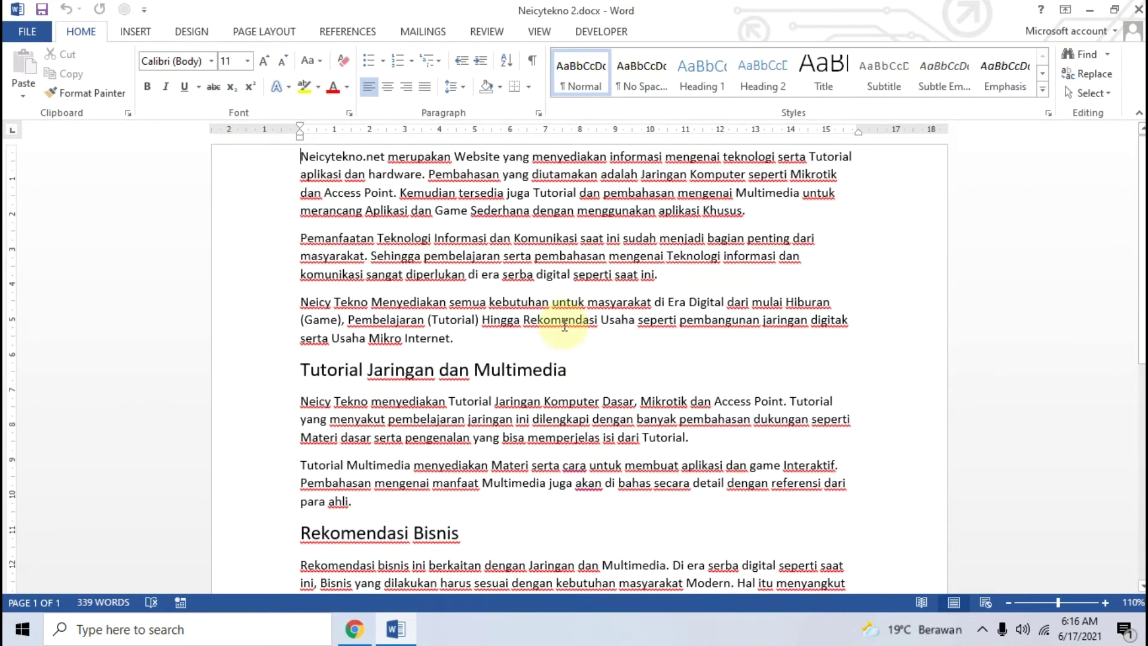
Step: Return to Chrome and examine the article's step on choosing an entry term, enlarging its Mark Entry screenshot
click(354, 630)
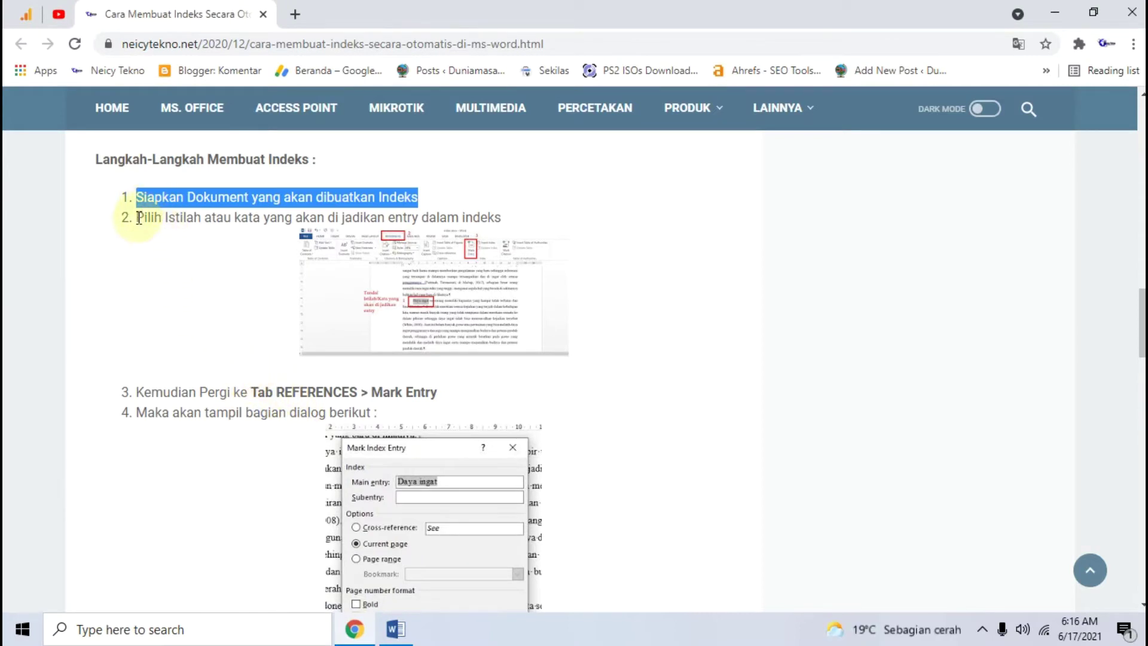
drag(139, 217, 508, 221)
click(507, 221)
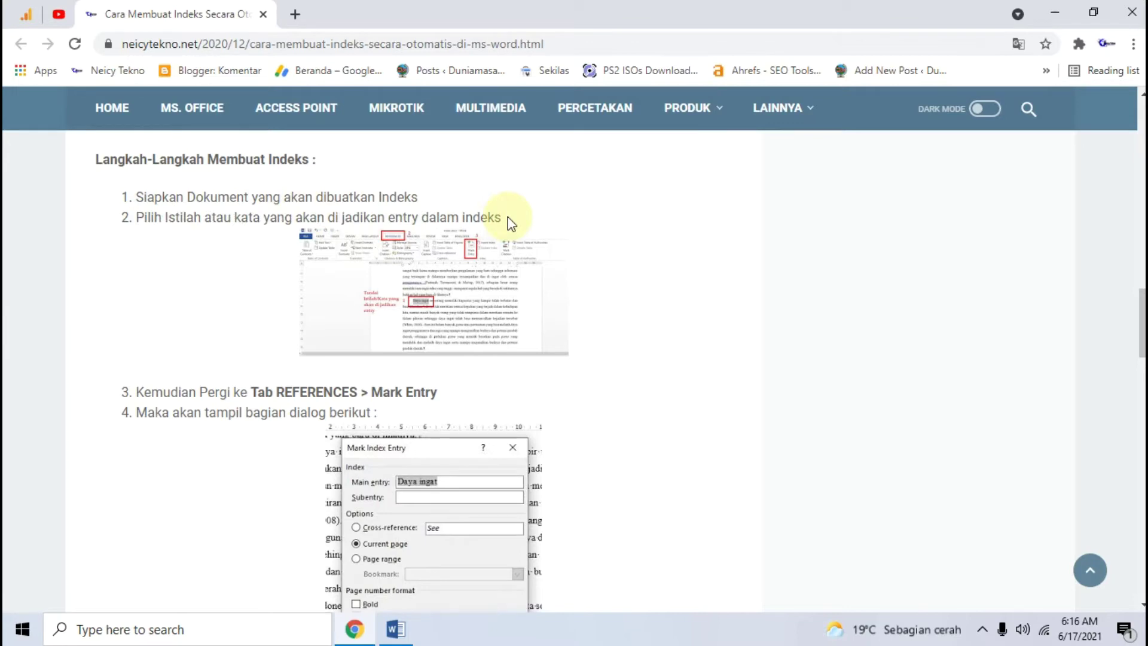
click(441, 288)
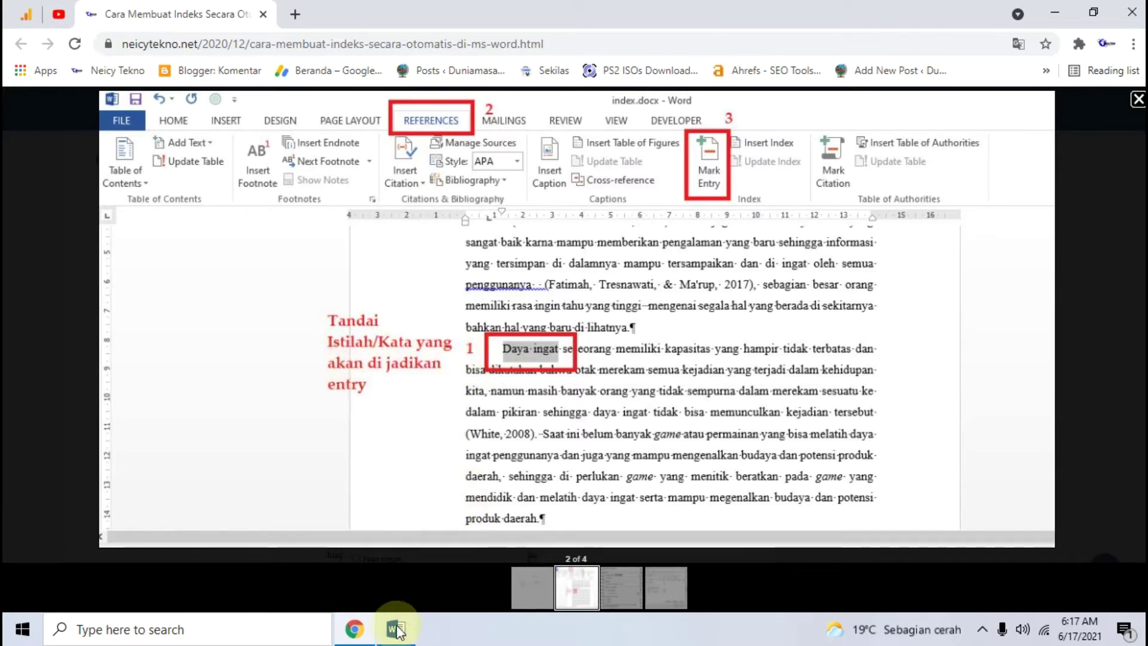
mouse_move(394, 630)
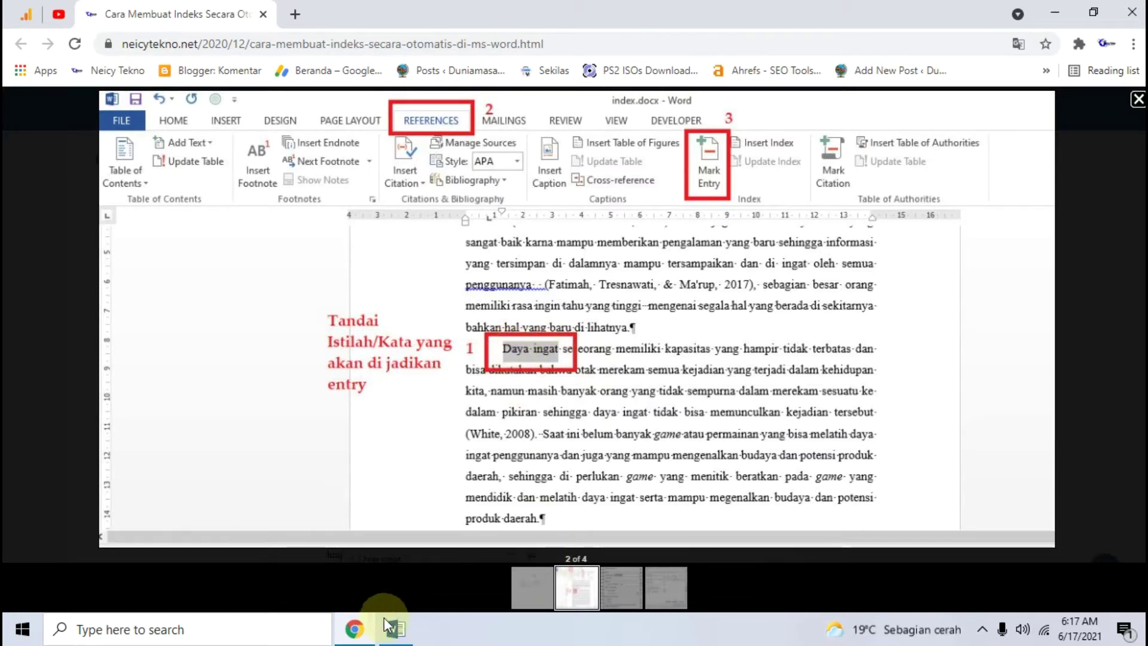
click(27, 292)
scroll(277, 441, down, 1)
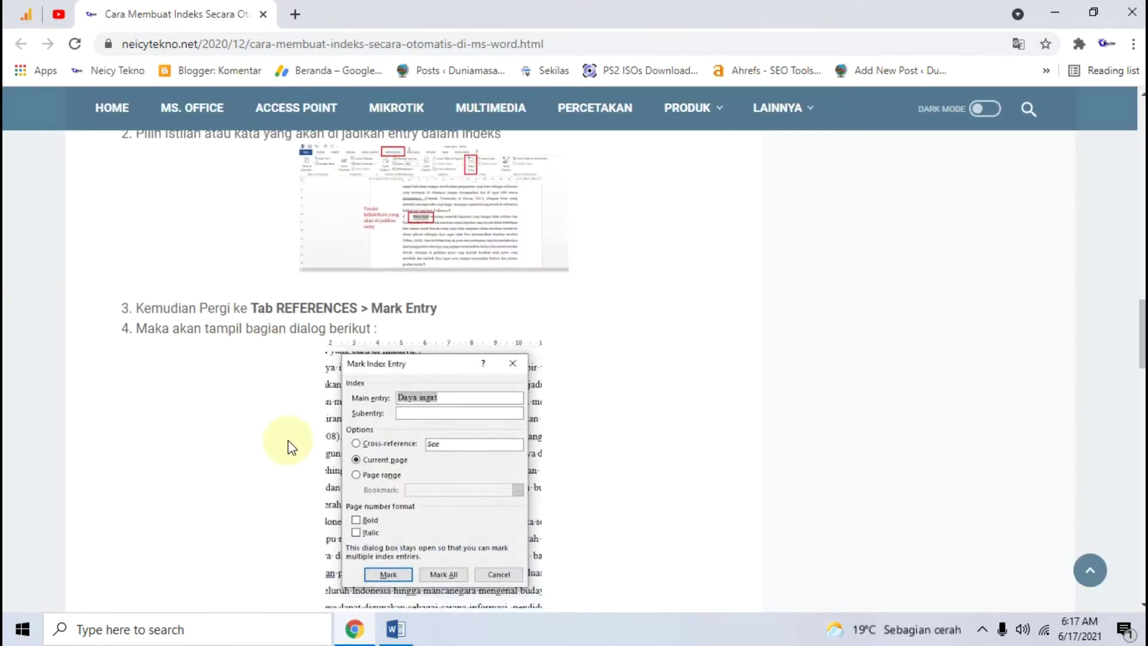
scroll(285, 430, up, 1)
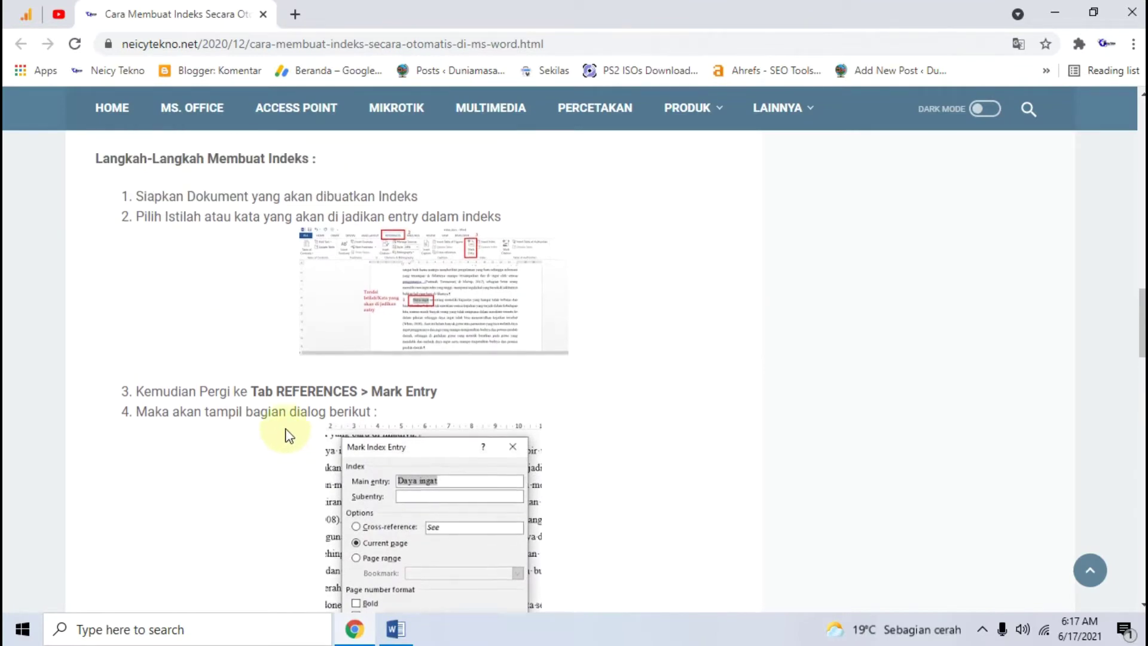
Step: Switch to Word and open Mark Entry for "Neicy Tekno" in the first paragraph under "Tutorial Jaringan dan Multimedia"
click(394, 631)
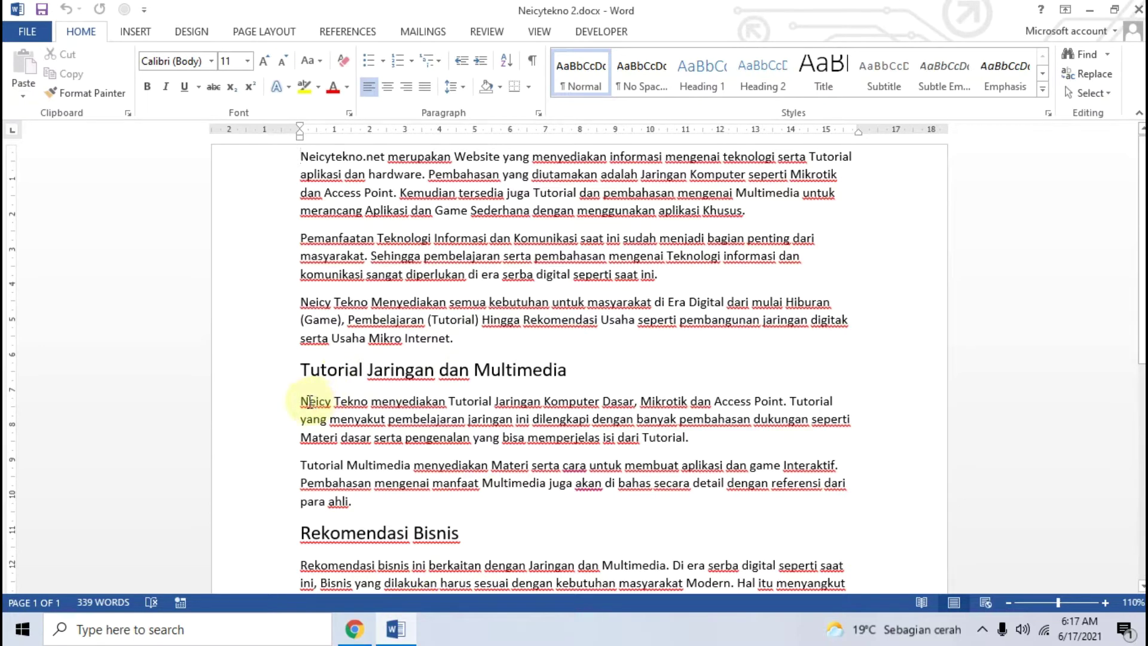
drag(301, 401, 367, 404)
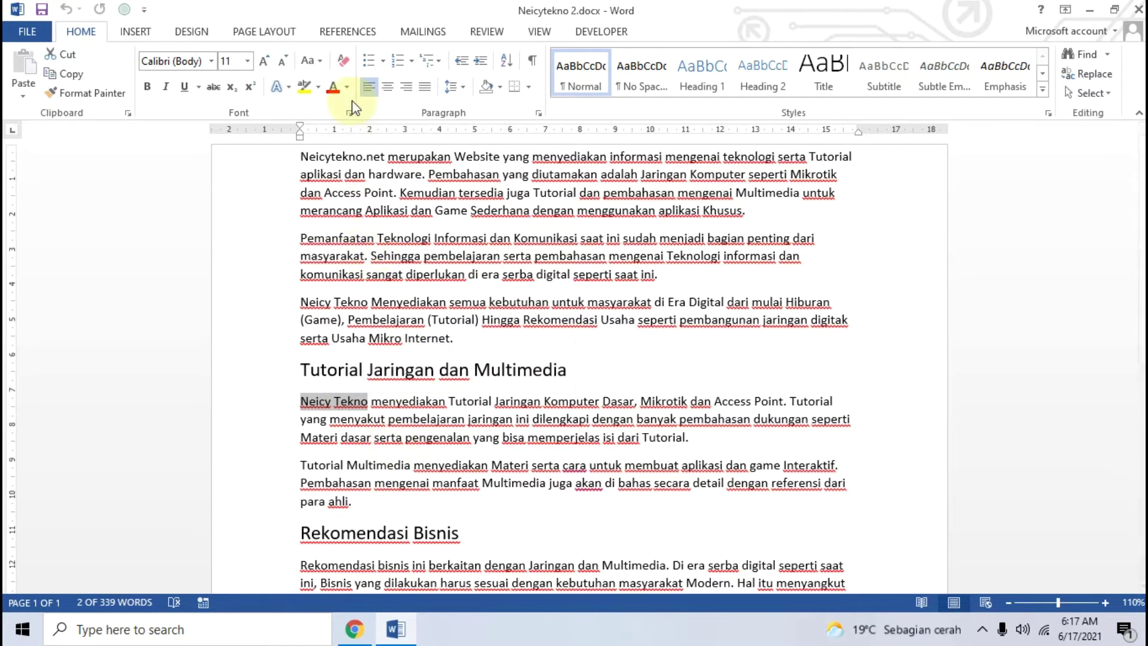
click(357, 33)
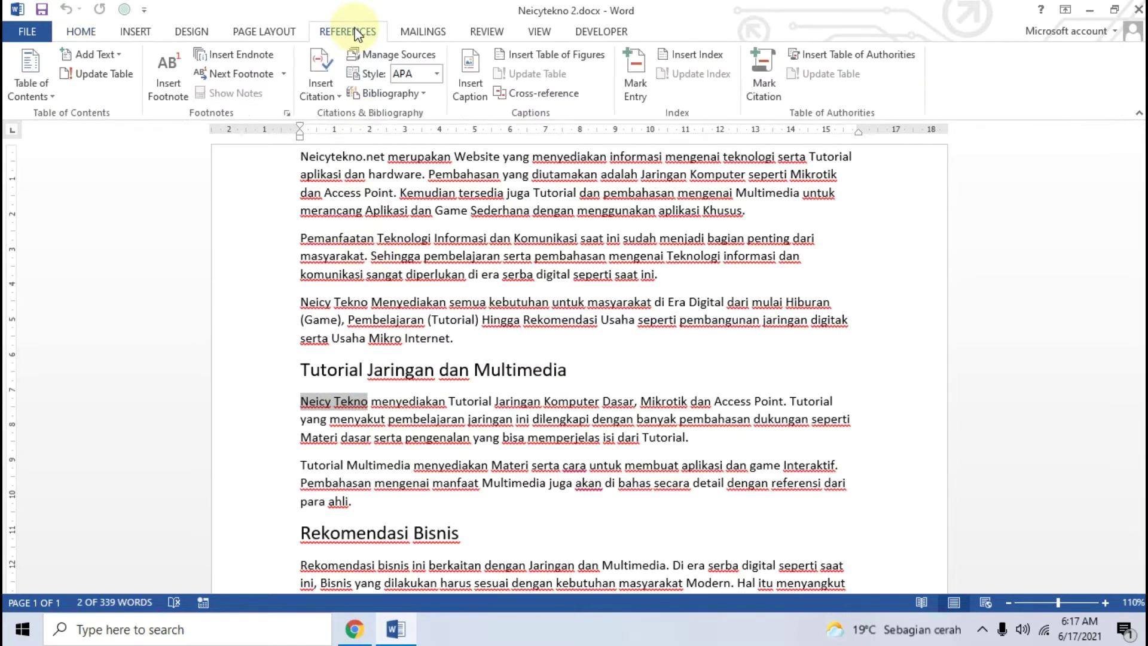
click(644, 84)
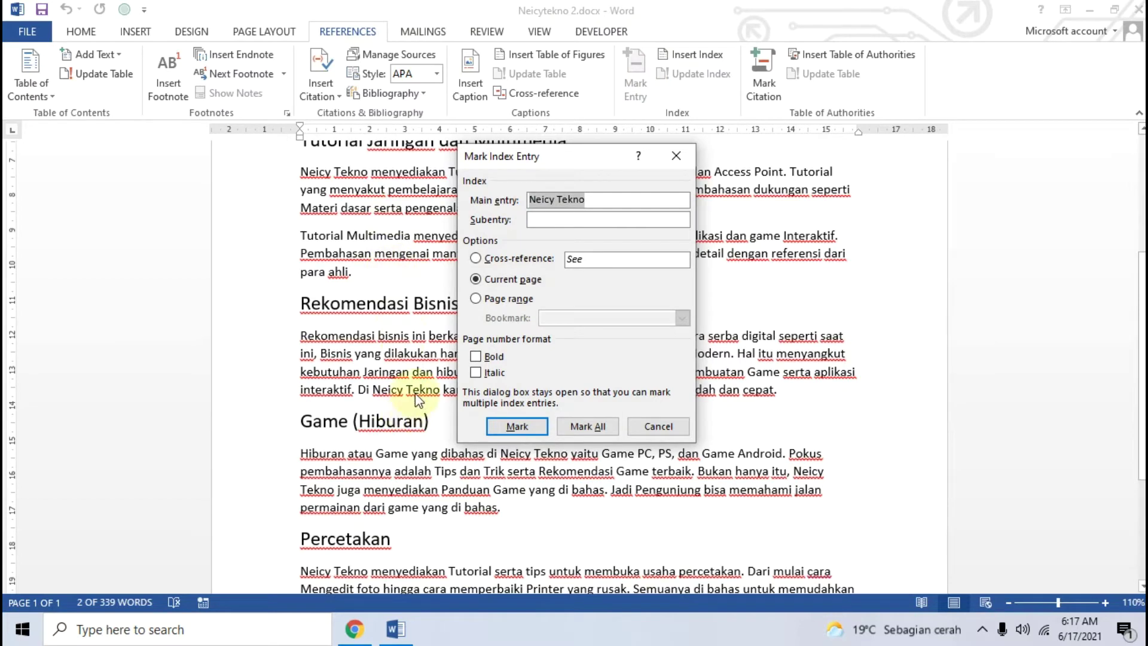
Step: Compare the article's notes on main entry, subentry and cross-reference with the Mark Index Entry dialog in Word
click(360, 628)
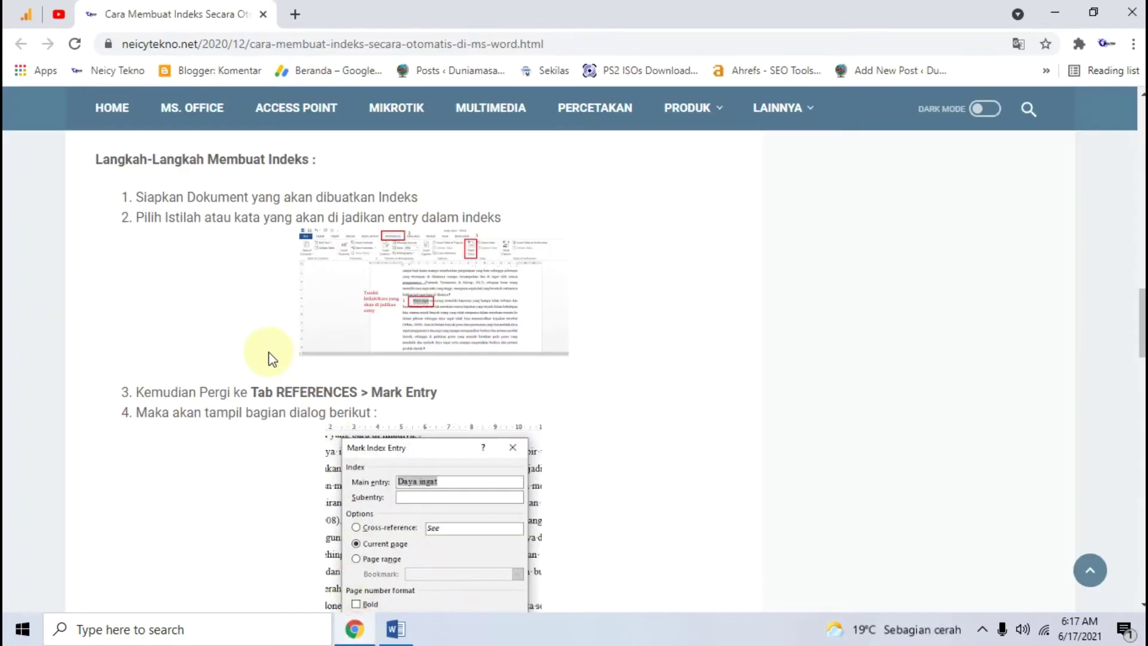
scroll(267, 353, down, 3)
scroll(293, 335, down, 1)
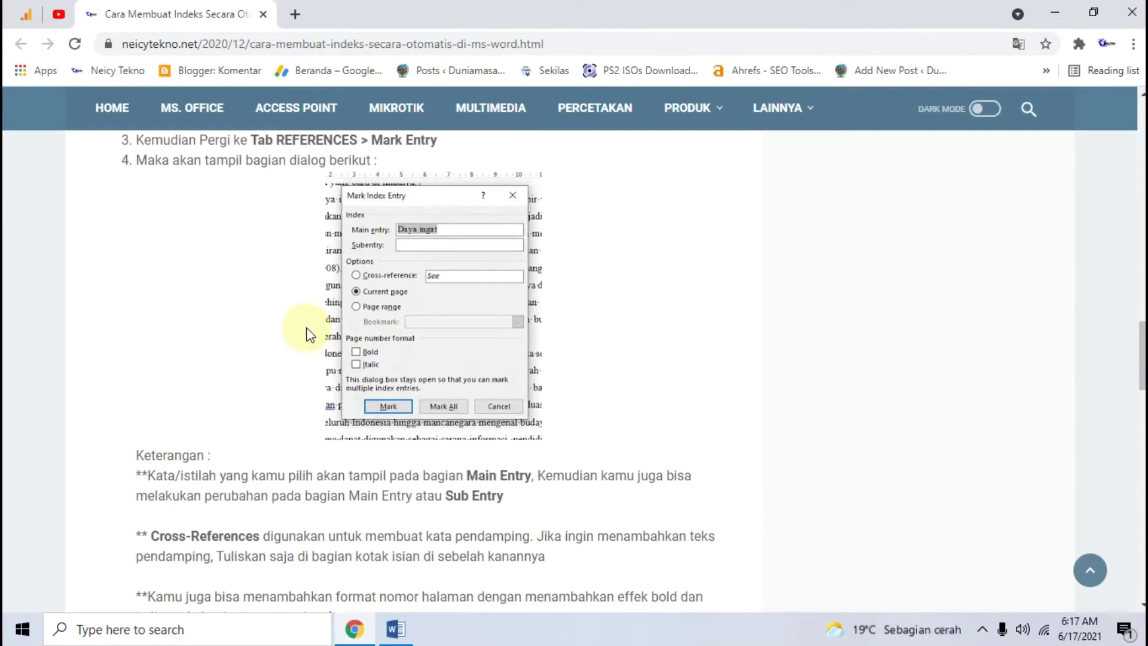
scroll(417, 302, down, 1)
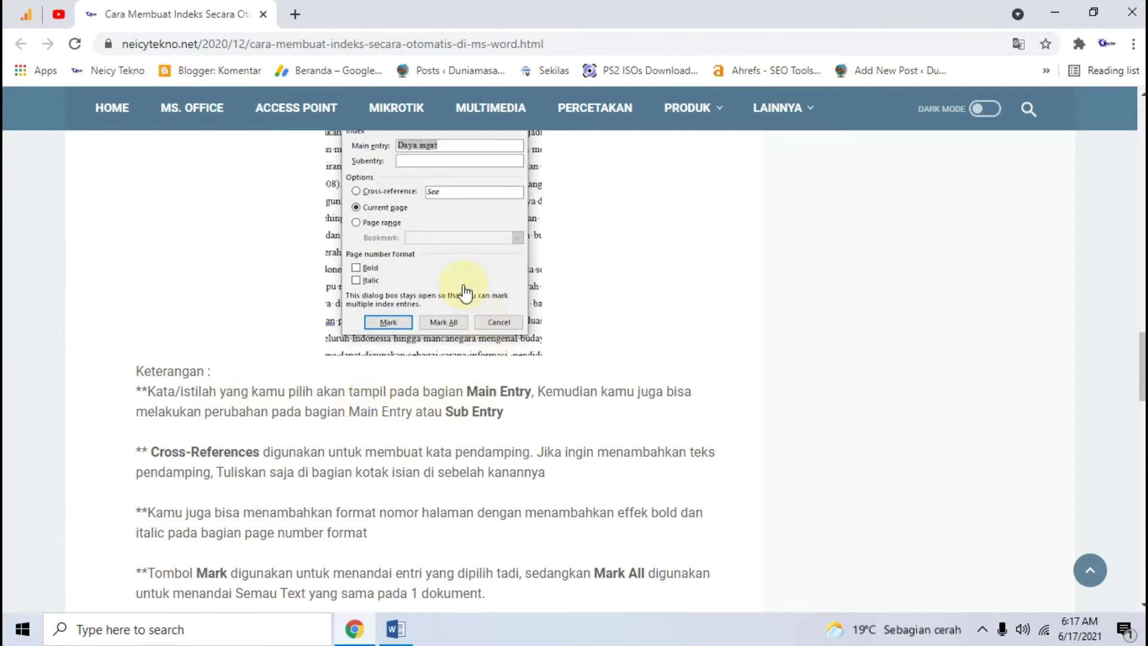
click(395, 629)
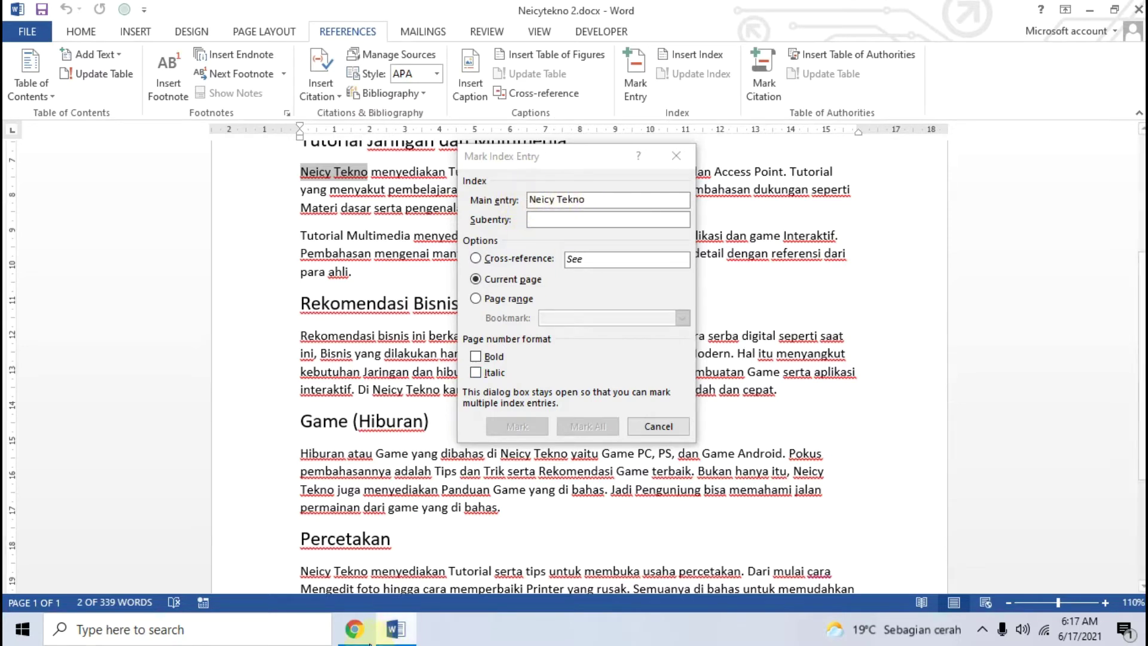
click(355, 629)
scroll(350, 390, down, 2)
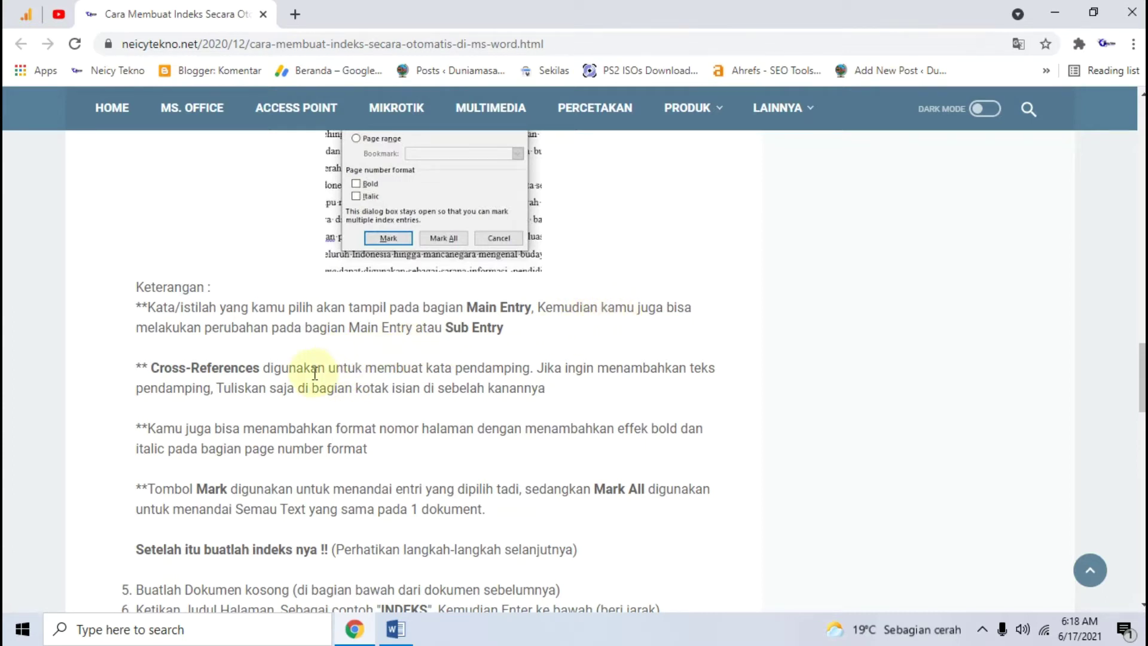
scroll(315, 374, up, 1)
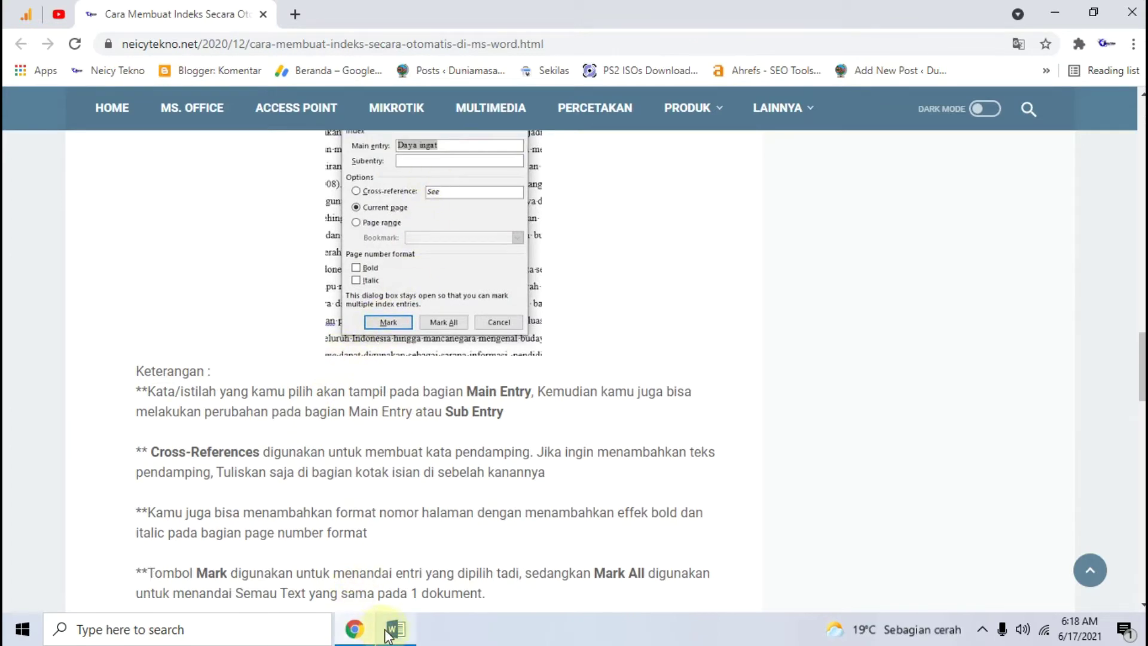
mouse_move(388, 636)
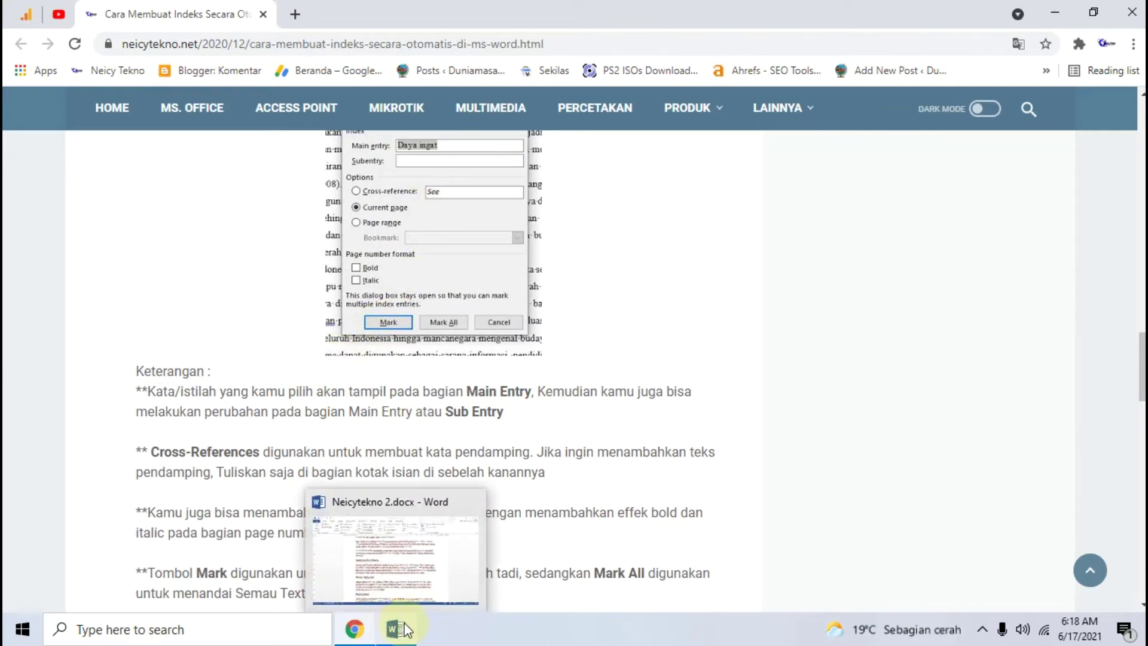
click(404, 630)
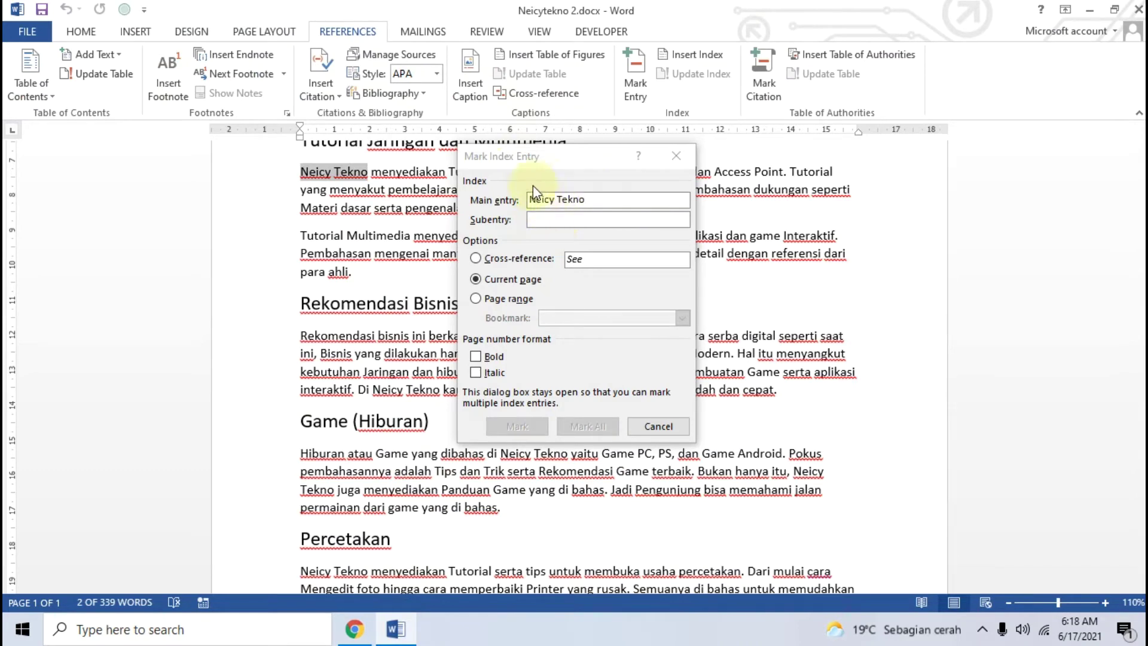
click(605, 160)
Step: Return to Chrome and read the notes on page number format and on Mark versus Mark All
click(358, 637)
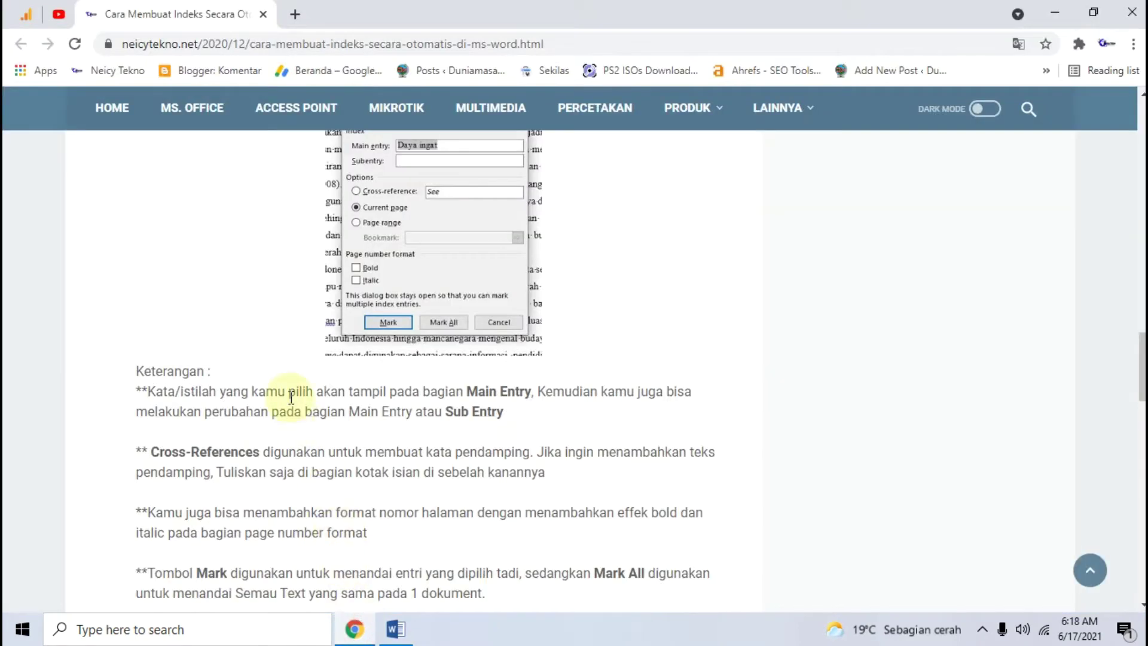
scroll(290, 397, down, 4)
scroll(291, 400, up, 3)
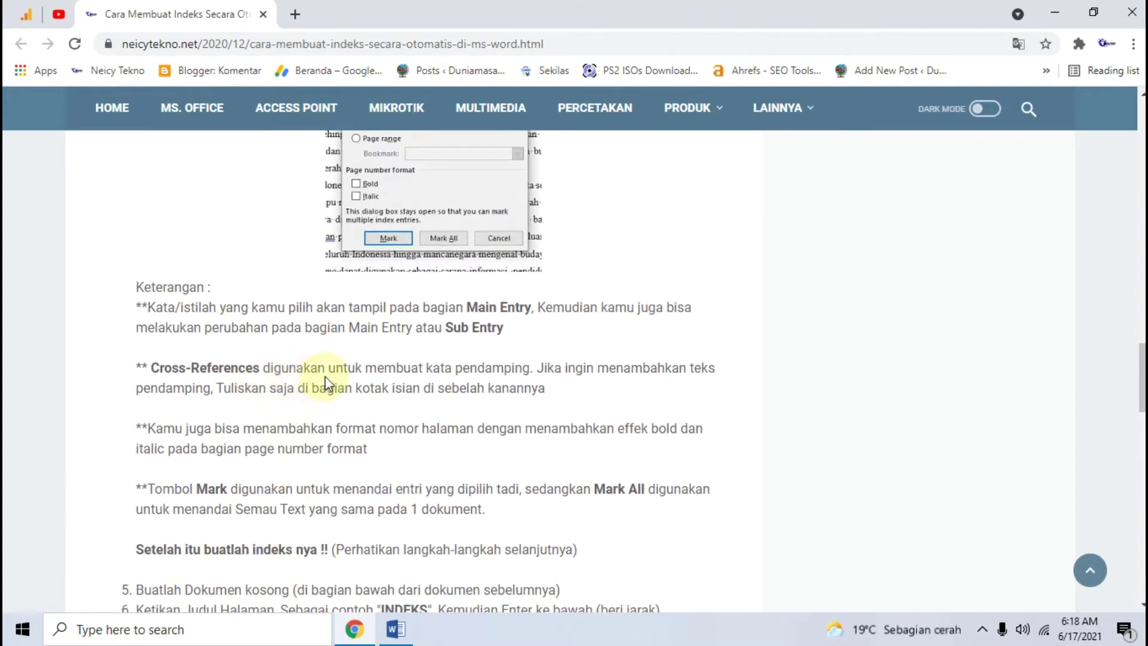
scroll(325, 376, up, 1)
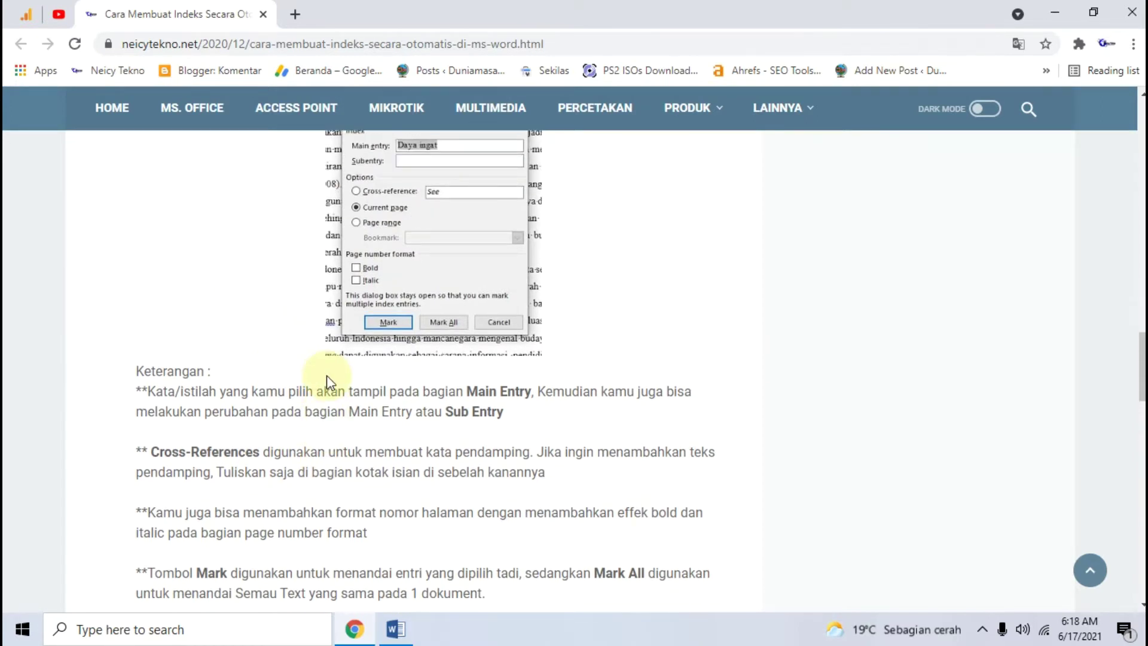
scroll(326, 375, down, 3)
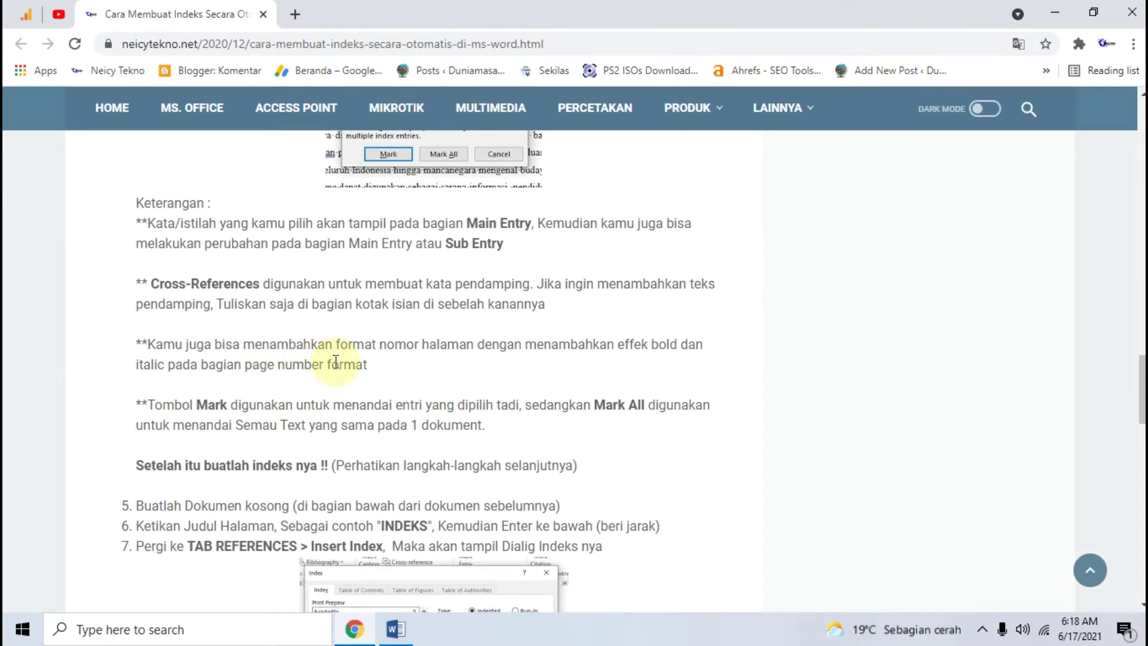
Step: Switch to Word and set the page number format of the "Neicy Tekno" index entry to bold
scroll(338, 362, up, 3)
click(408, 633)
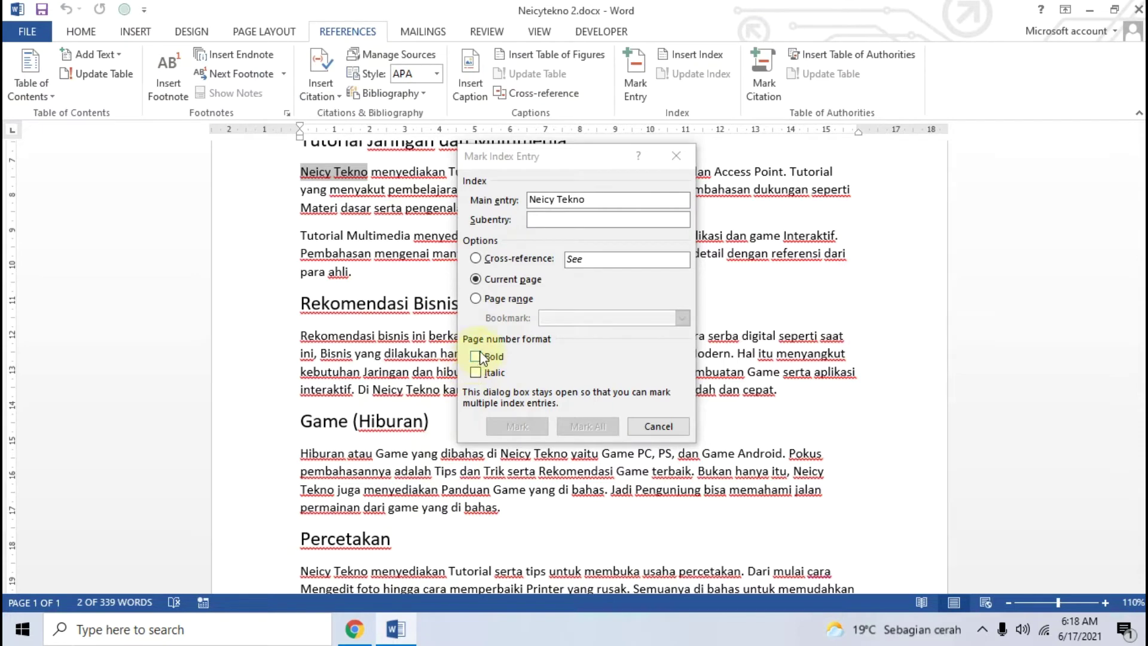
click(479, 355)
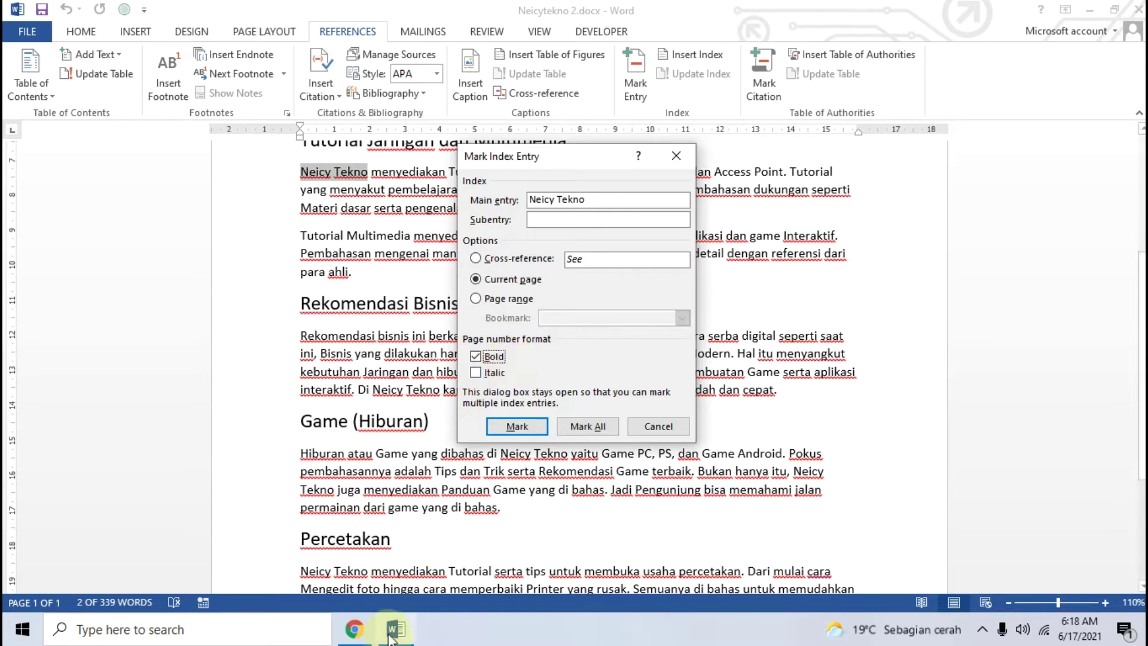
Step: Switch to Chrome and reread the article's note on Mark versus Mark All and the steps that follow it
click(354, 629)
scroll(323, 406, down, 4)
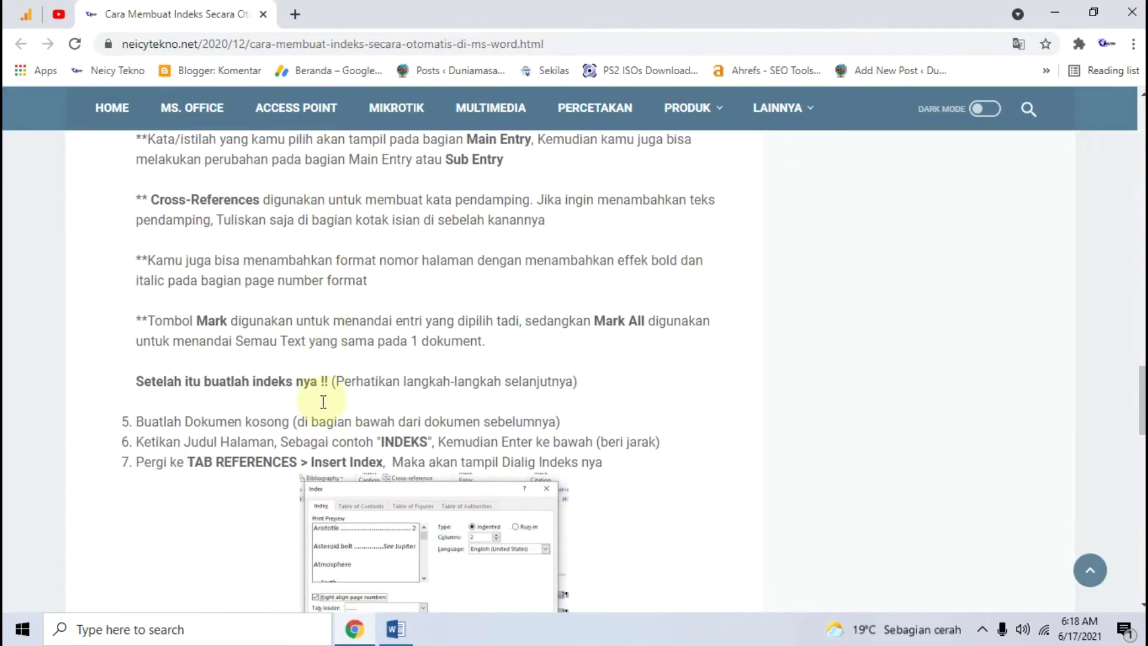
scroll(311, 392, down, 2)
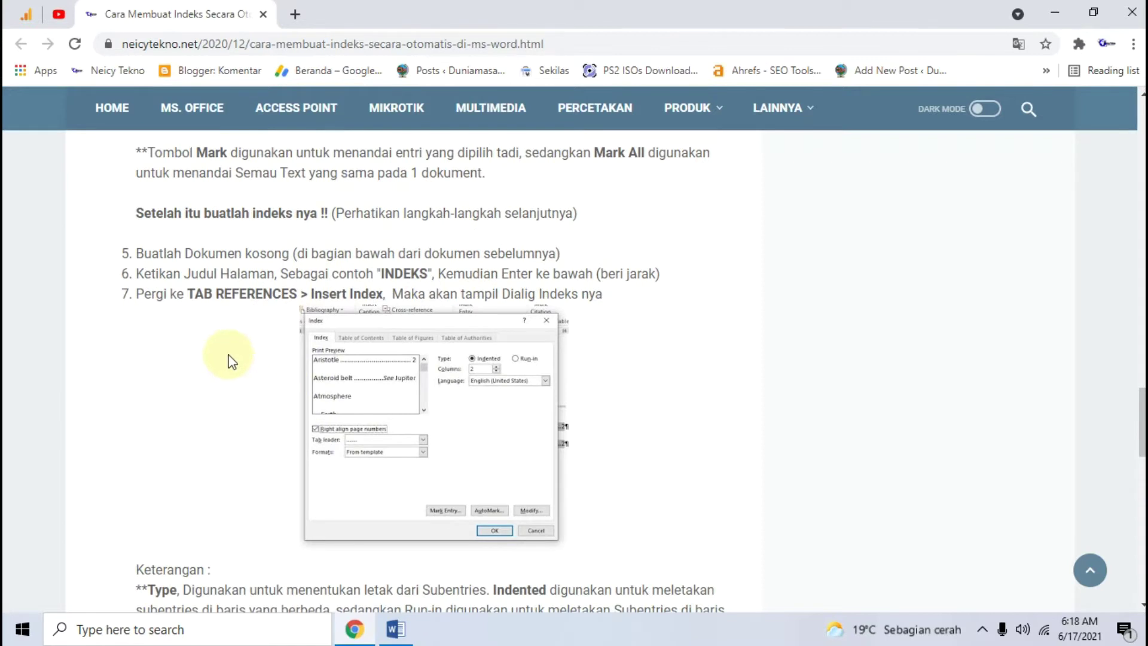
scroll(230, 353, up, 1)
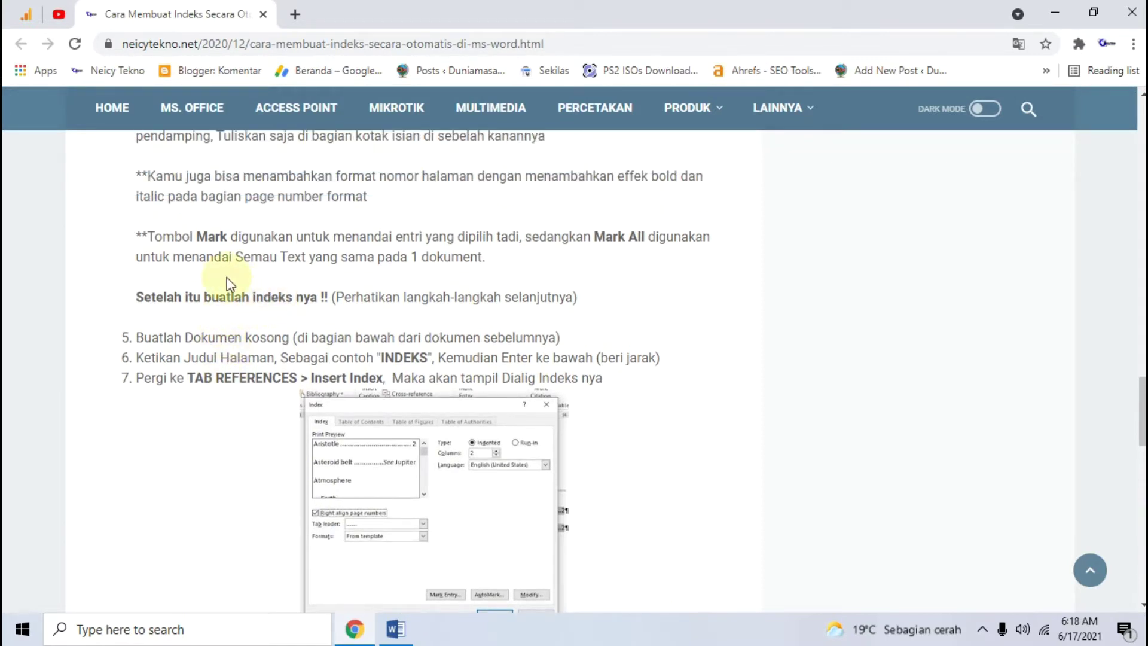
scroll(221, 294, up, 1)
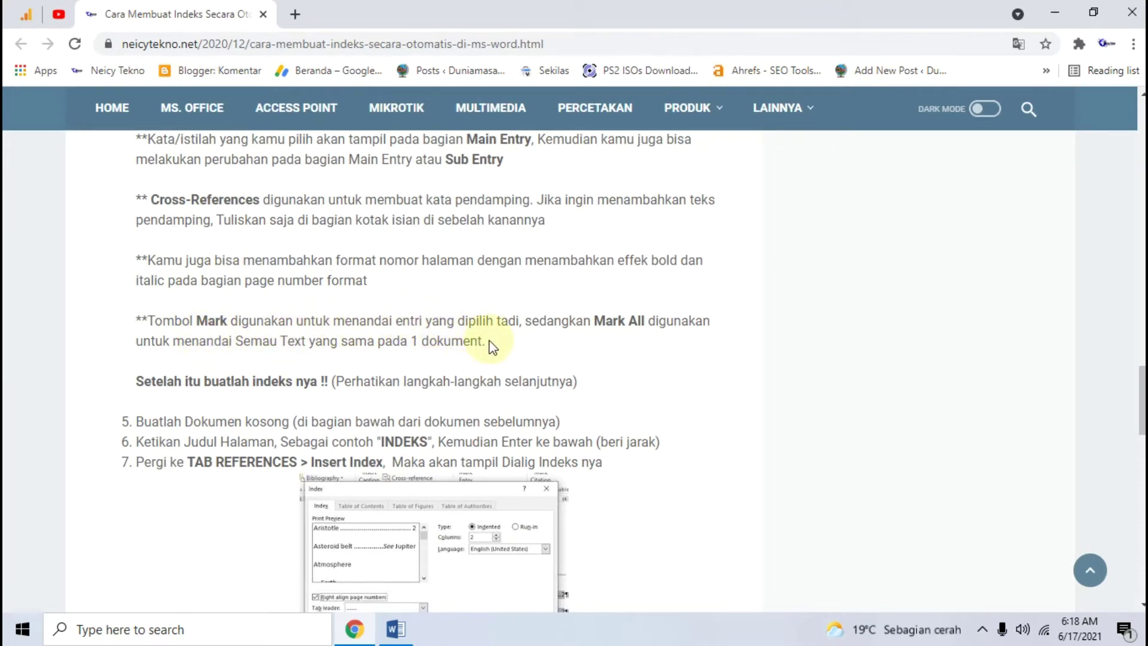
Step: Switch to Word, mark only the selected "Neicy Tekno" occurrence as an index entry and close the Mark Index Entry dialog
click(397, 628)
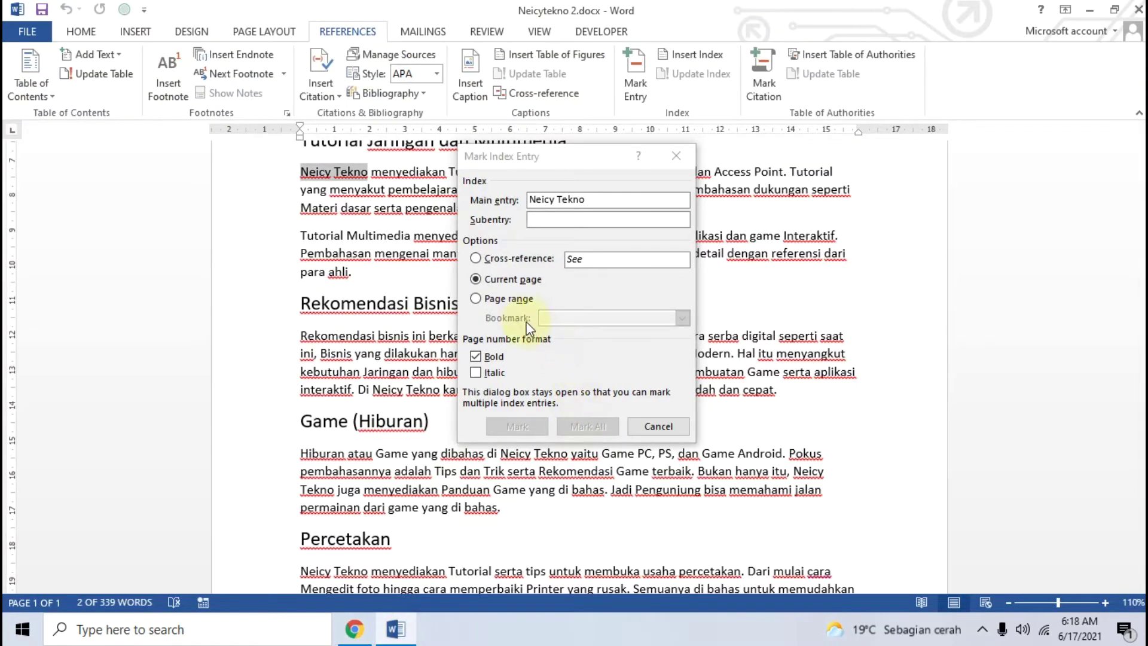
click(590, 156)
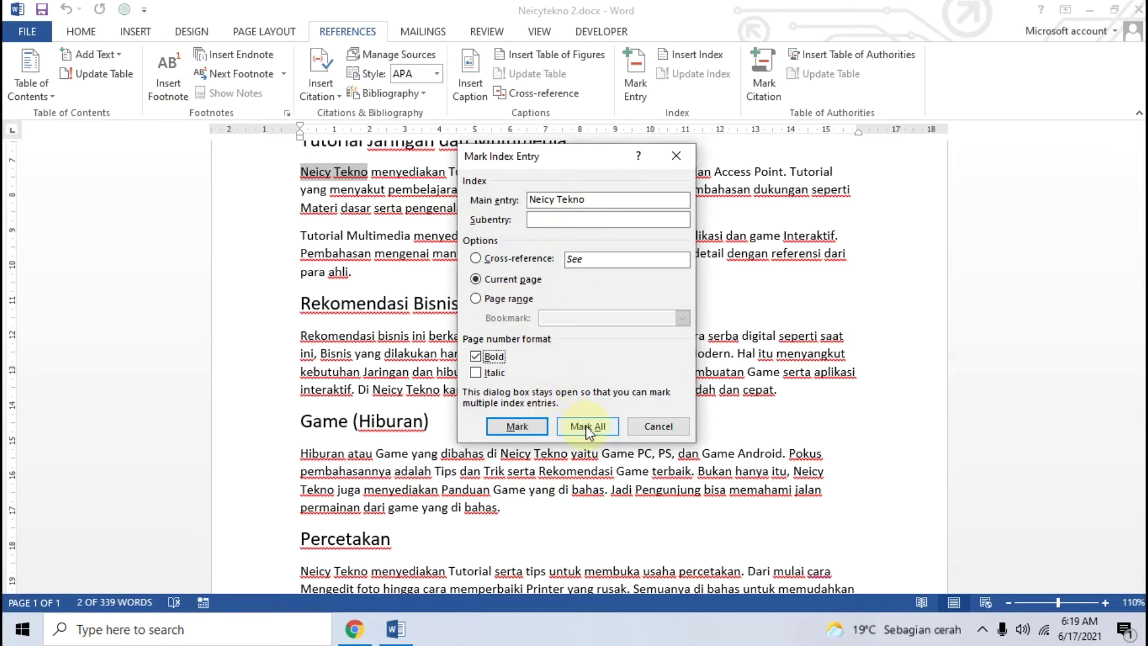
click(518, 427)
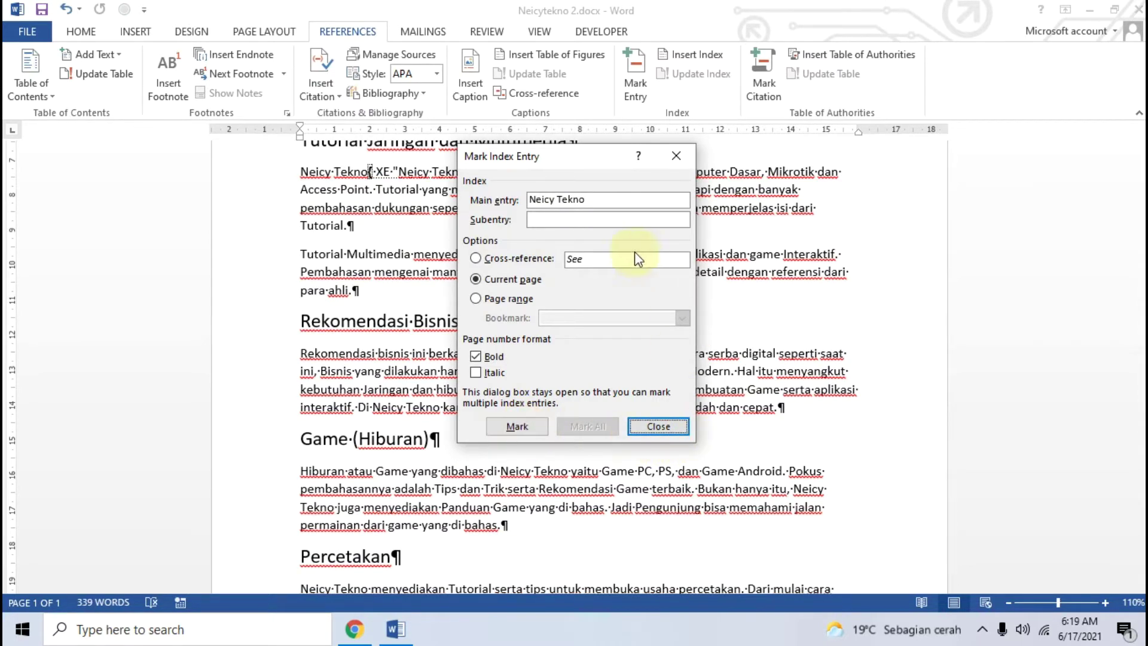
click(677, 159)
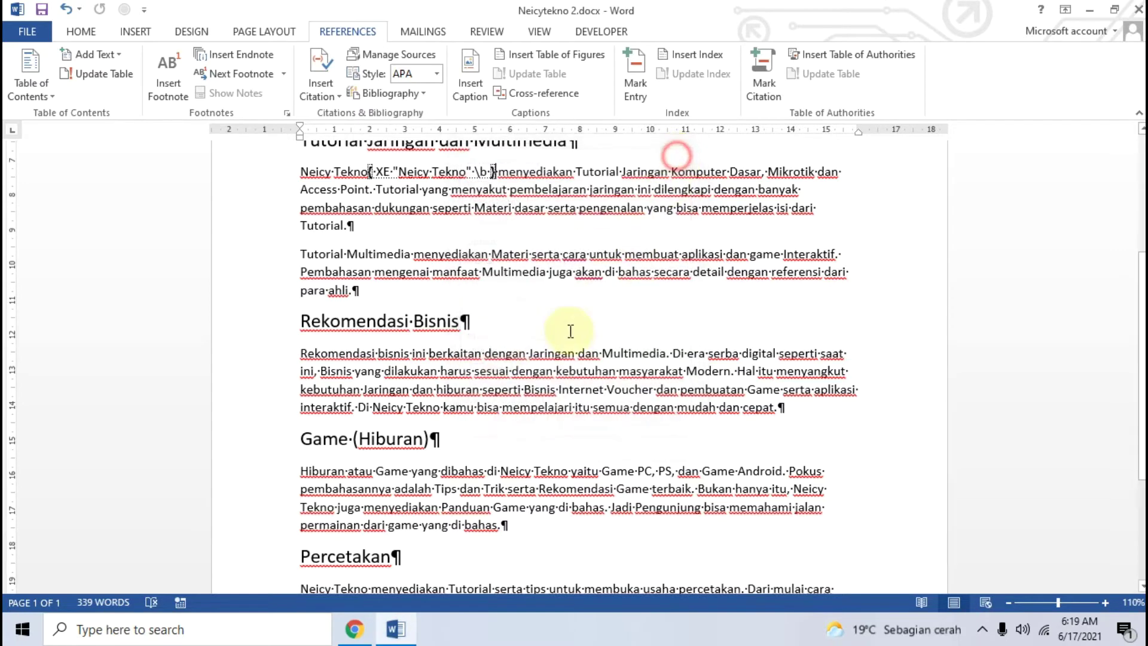
scroll(569, 328, down, 3)
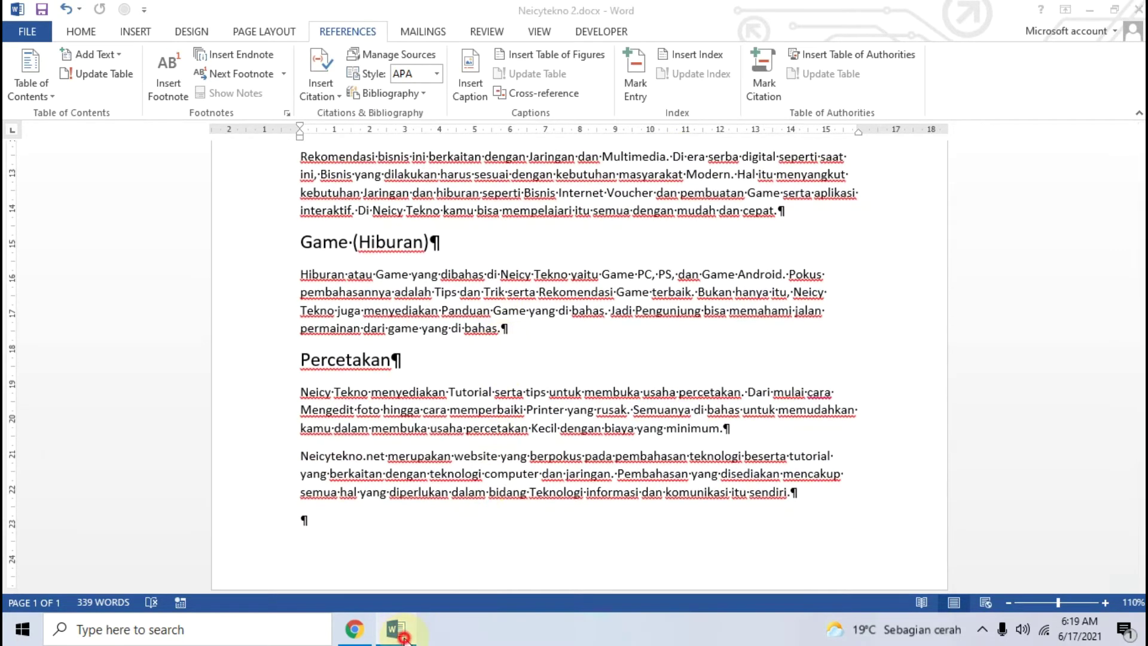
Step: Switch to Chrome and review the article's note on Mark and steps 5 to 7 on creating the index page
click(395, 628)
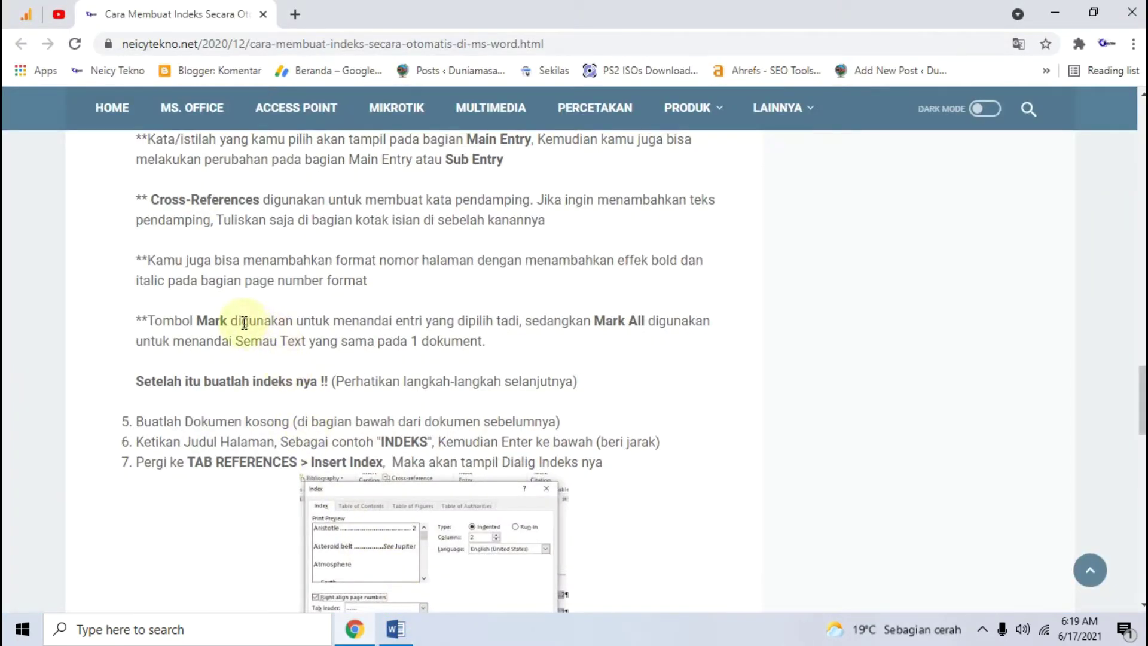
drag(193, 321, 239, 319)
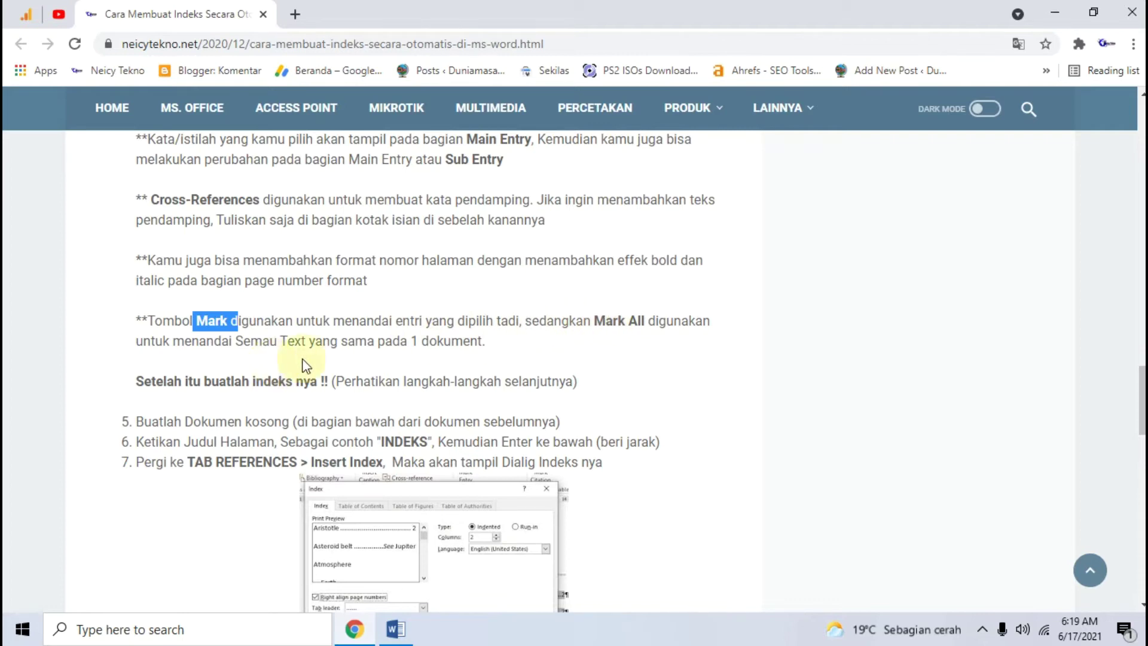
scroll(474, 366, down, 5)
scroll(457, 362, up, 6)
scroll(458, 362, down, 4)
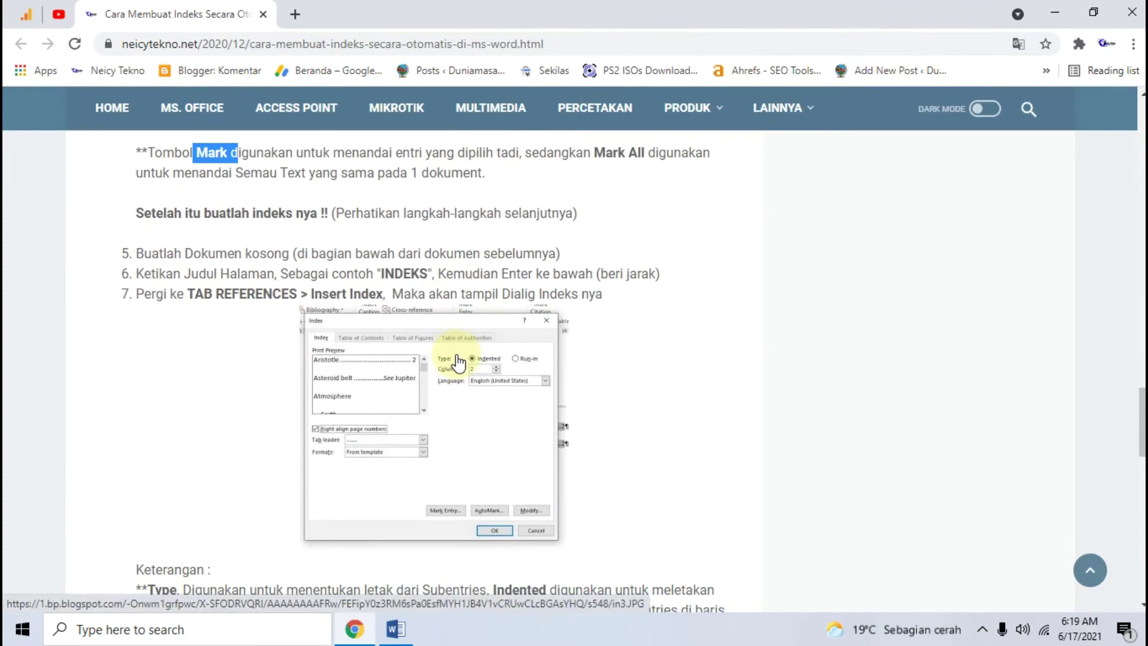
Step: Switch to Word and compare "Neicy Tekno" under "Percetakan" with the marked entry under "Tutorial Jaringan dan Multimedia"
click(396, 629)
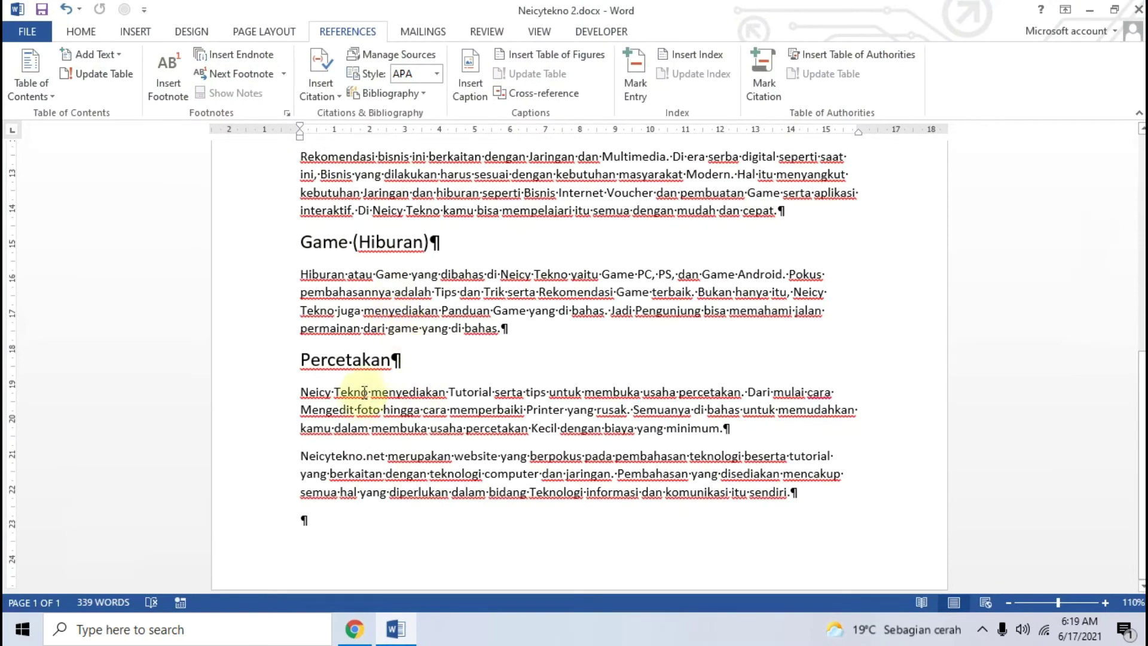
drag(367, 390, 299, 392)
scroll(359, 256, up, 3)
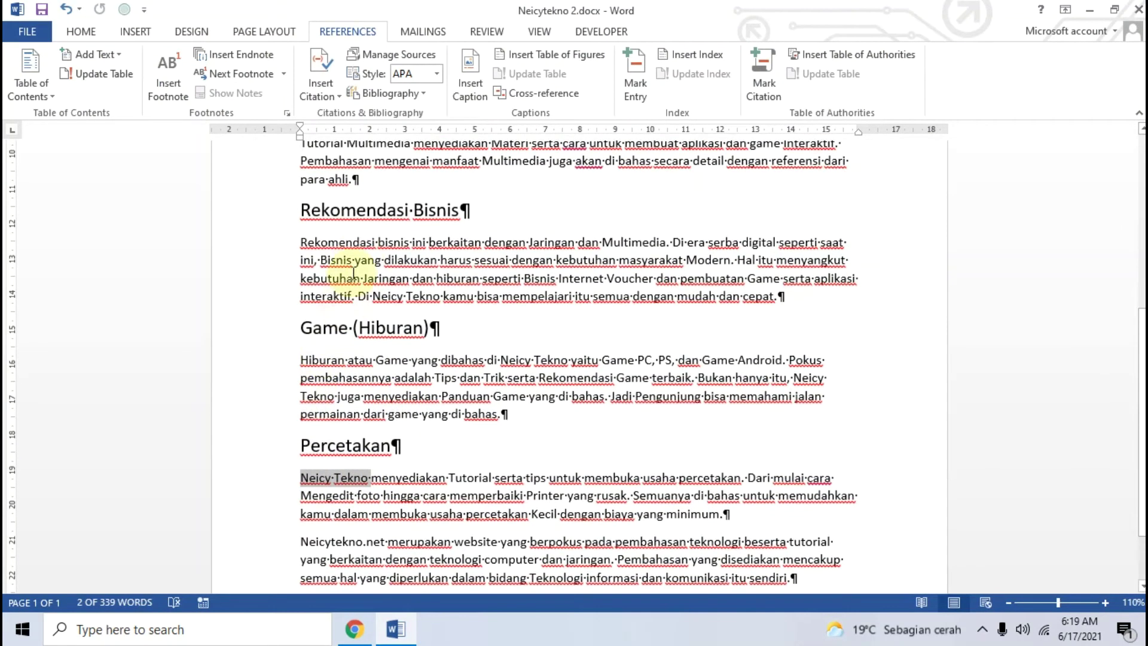
scroll(359, 256, up, 2)
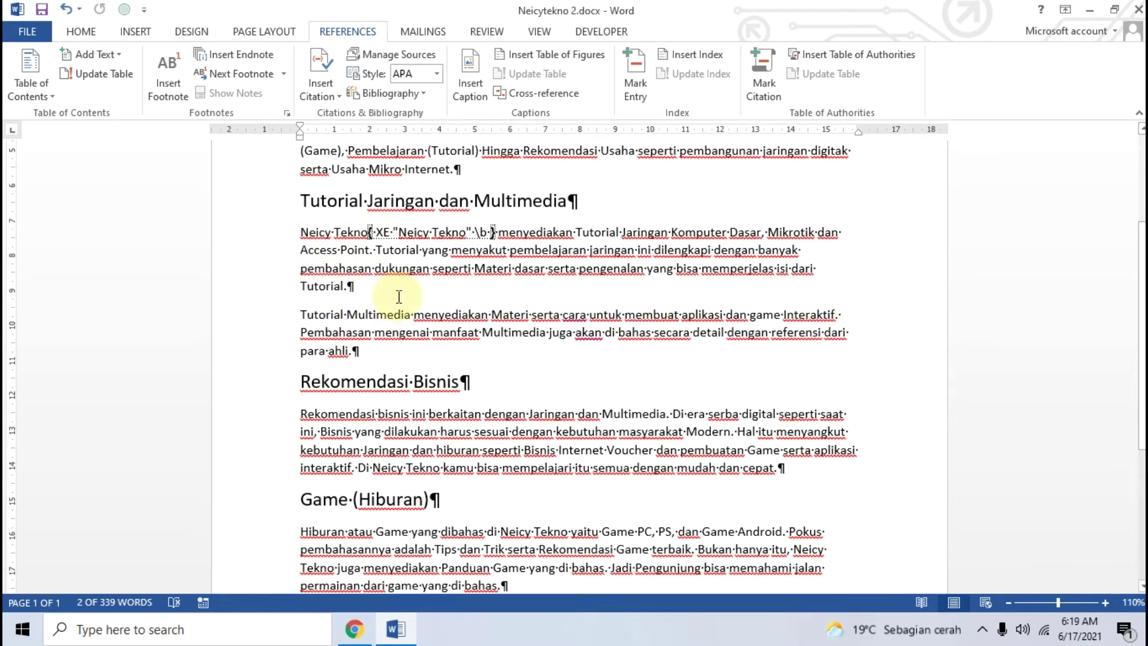
click(403, 352)
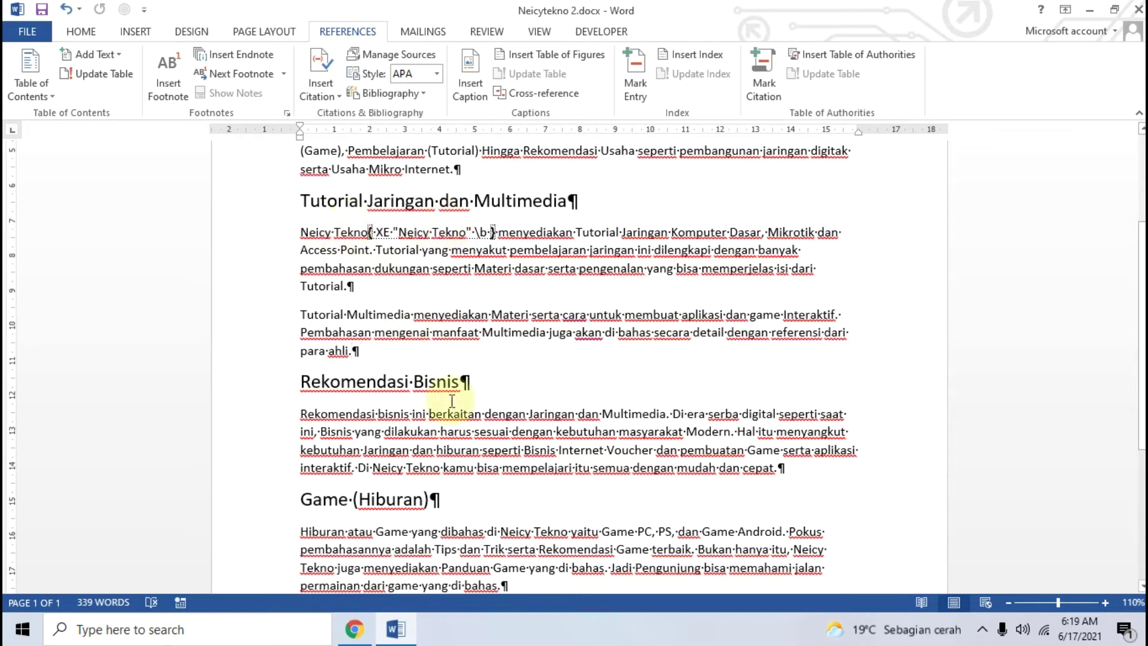
Step: Add an empty paragraph and a page break after the last paragraph to start a blank page
scroll(458, 401, down, 5)
click(379, 542)
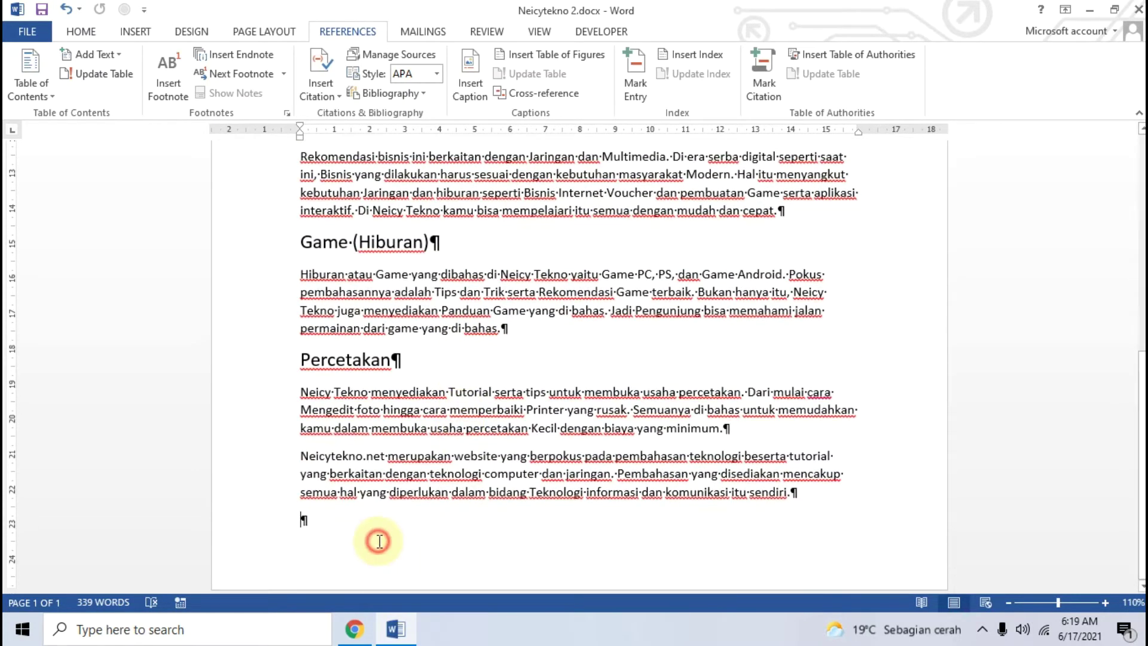
key(Return)
key(ctrl+Return)
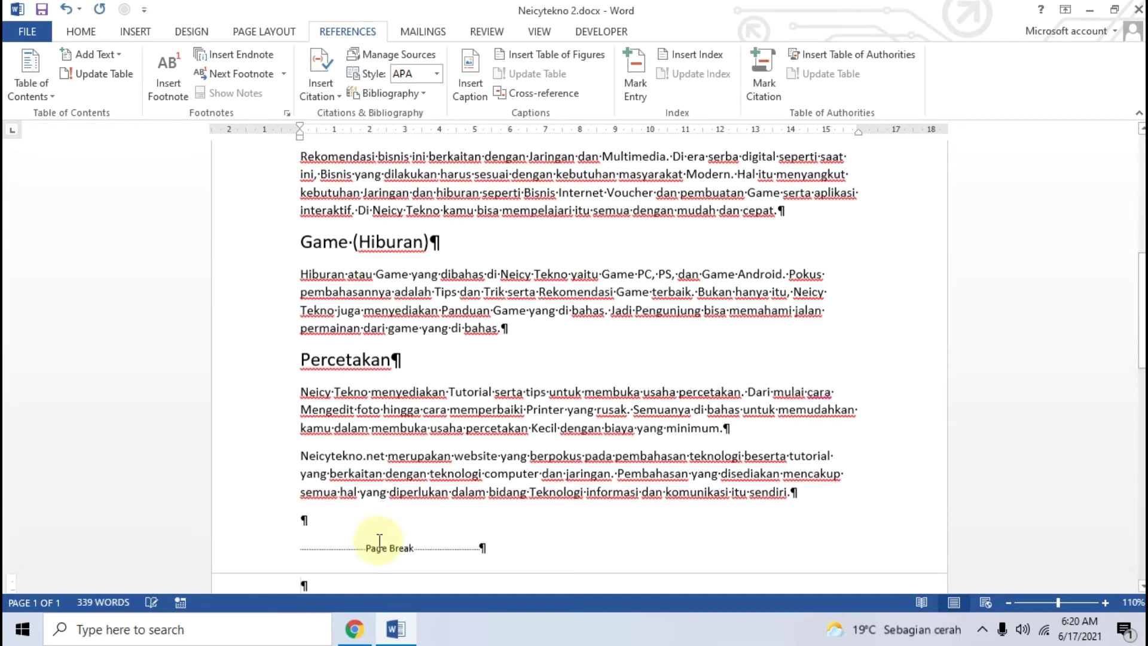
scroll(423, 518, down, 5)
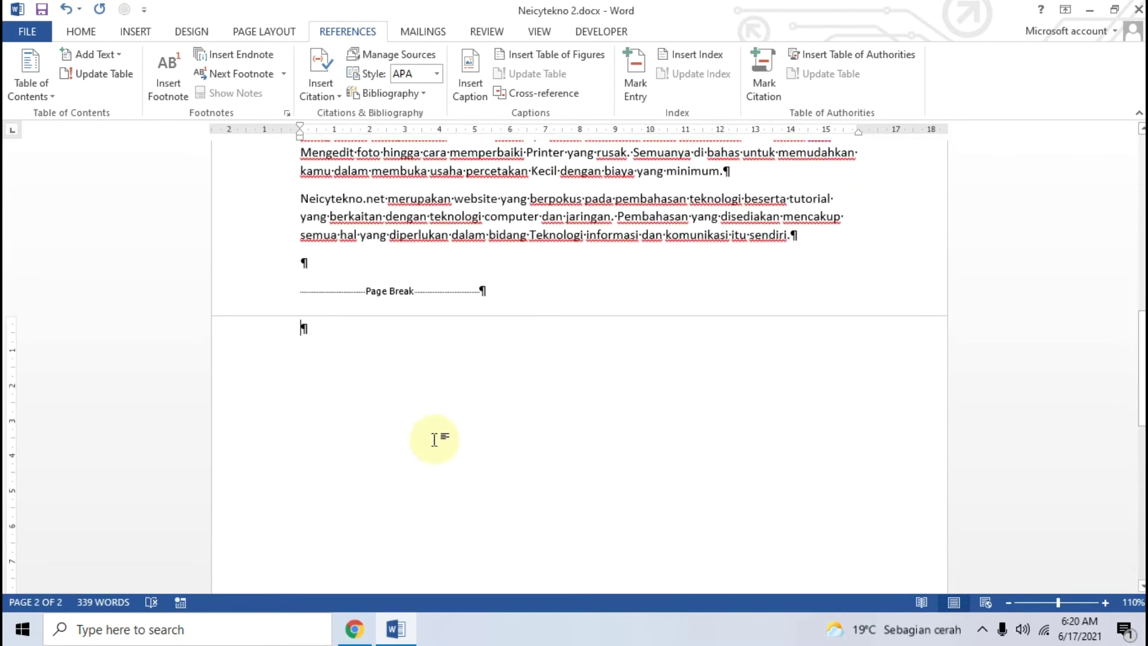
Step: Switch to Chrome and read the article's notes on the Index dialog options and steps 5 to 9
click(355, 629)
scroll(248, 371, down, 8)
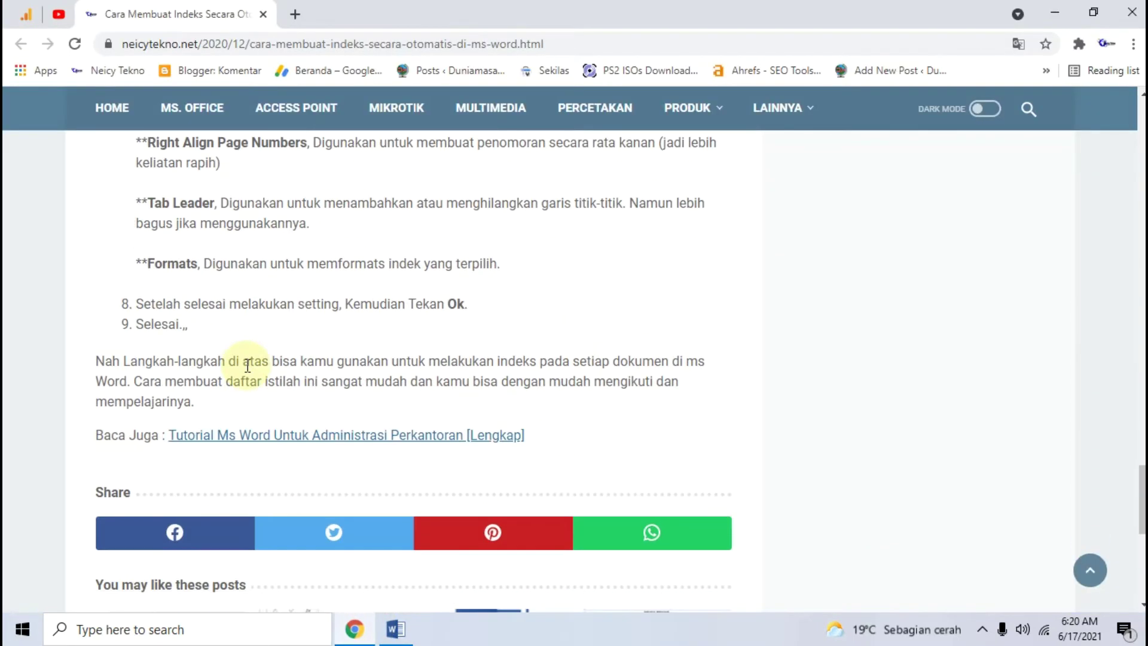
scroll(234, 271, up, 4)
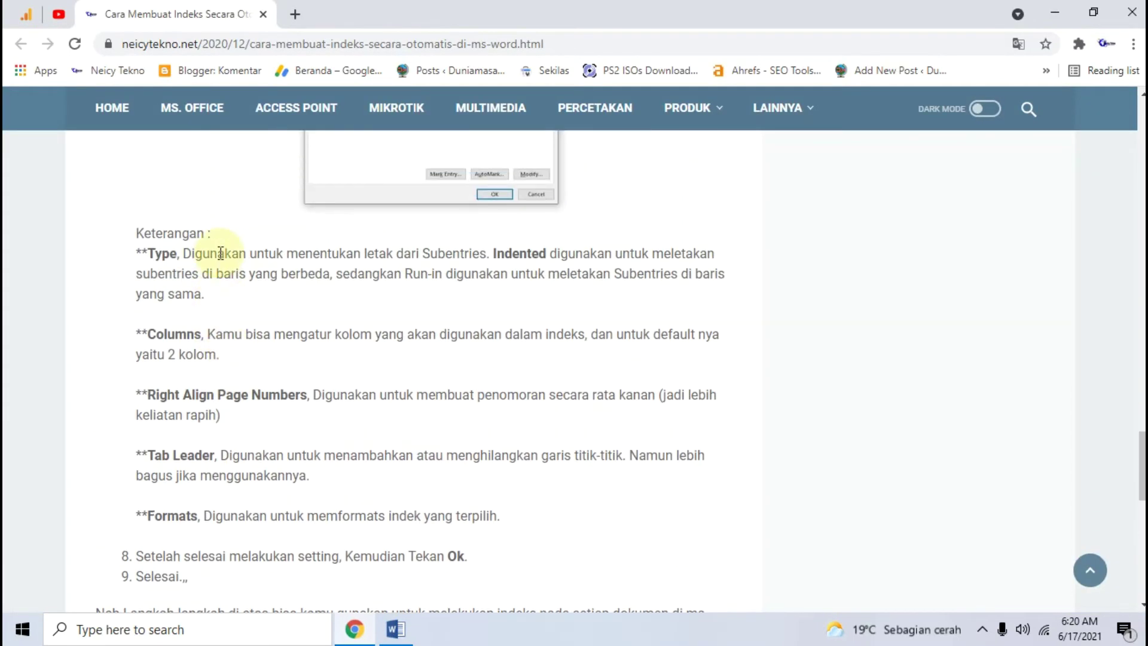
scroll(220, 253, down, 5)
scroll(221, 253, up, 10)
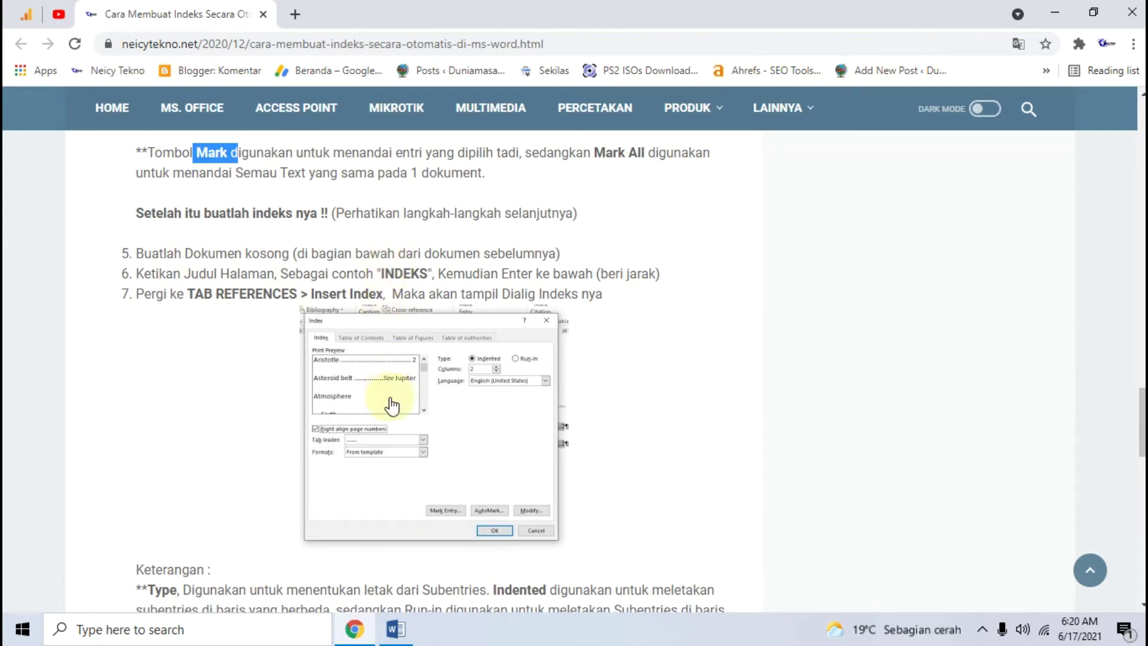
Step: Switch to Word, enter the title "INDEKS" on the new page and centre it
click(396, 628)
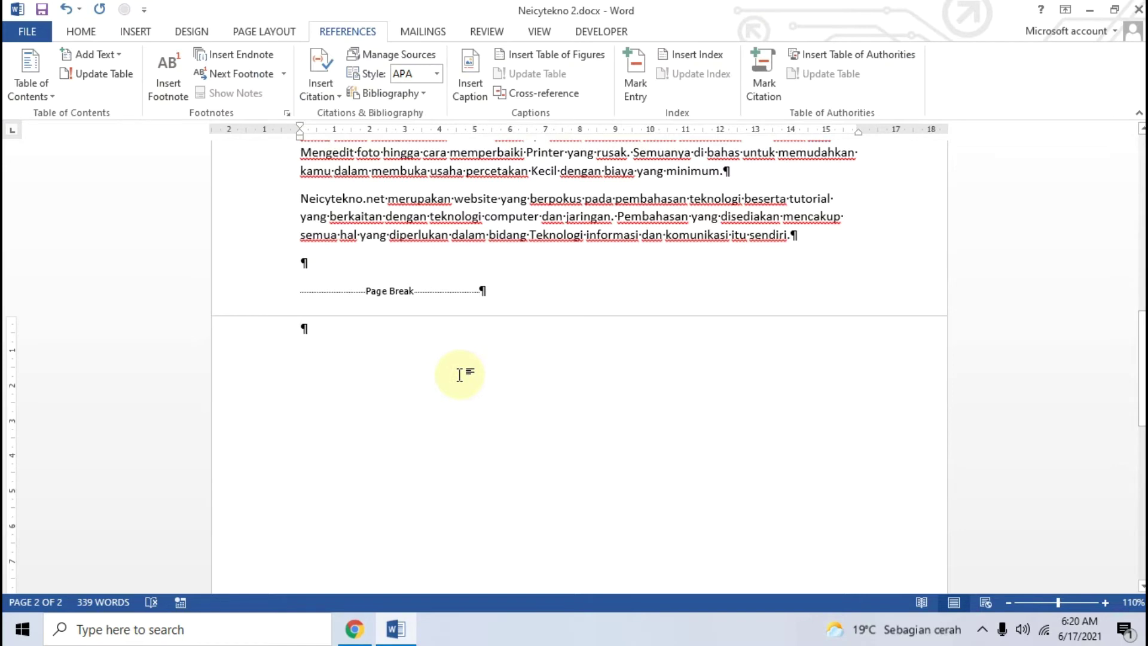
text(INDEKS)
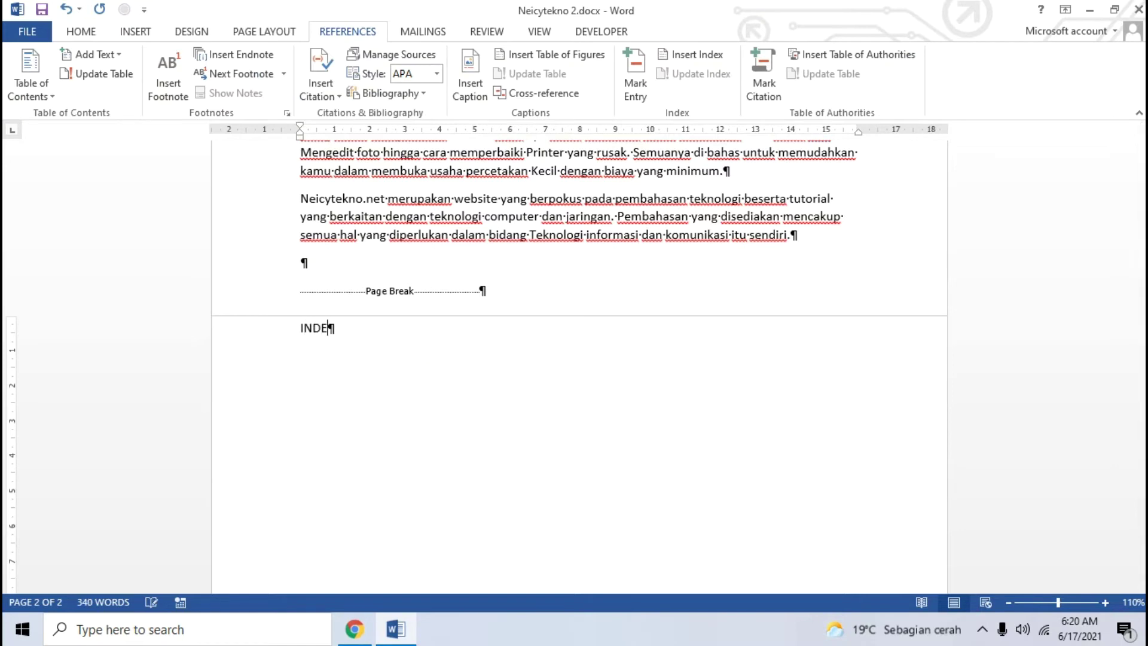
click(82, 31)
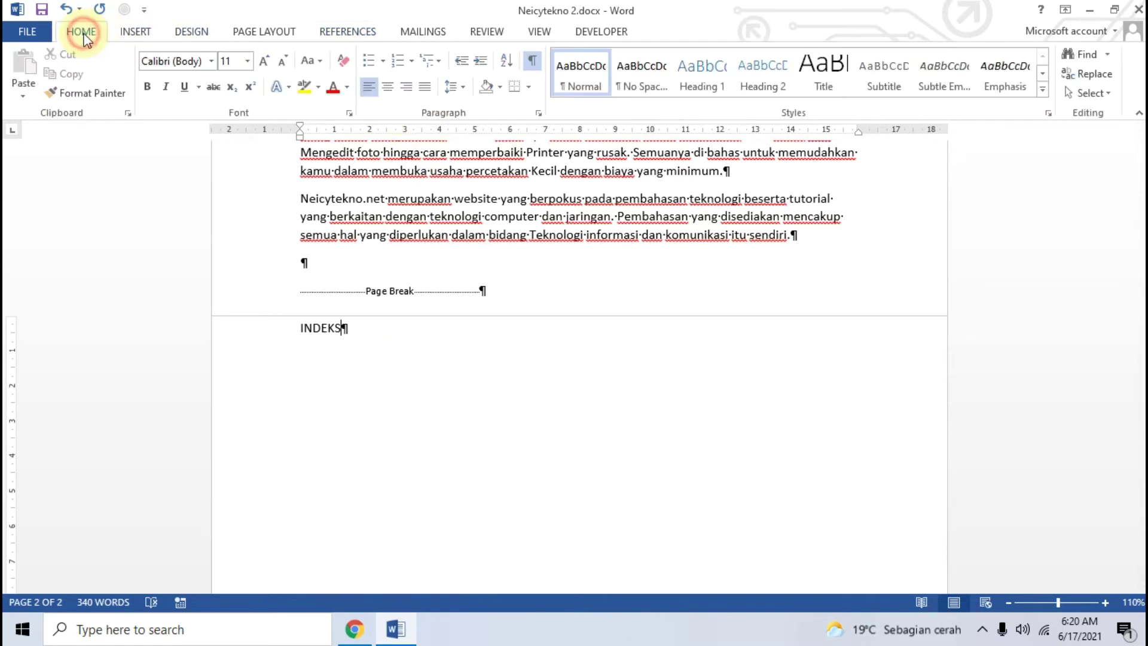
click(388, 87)
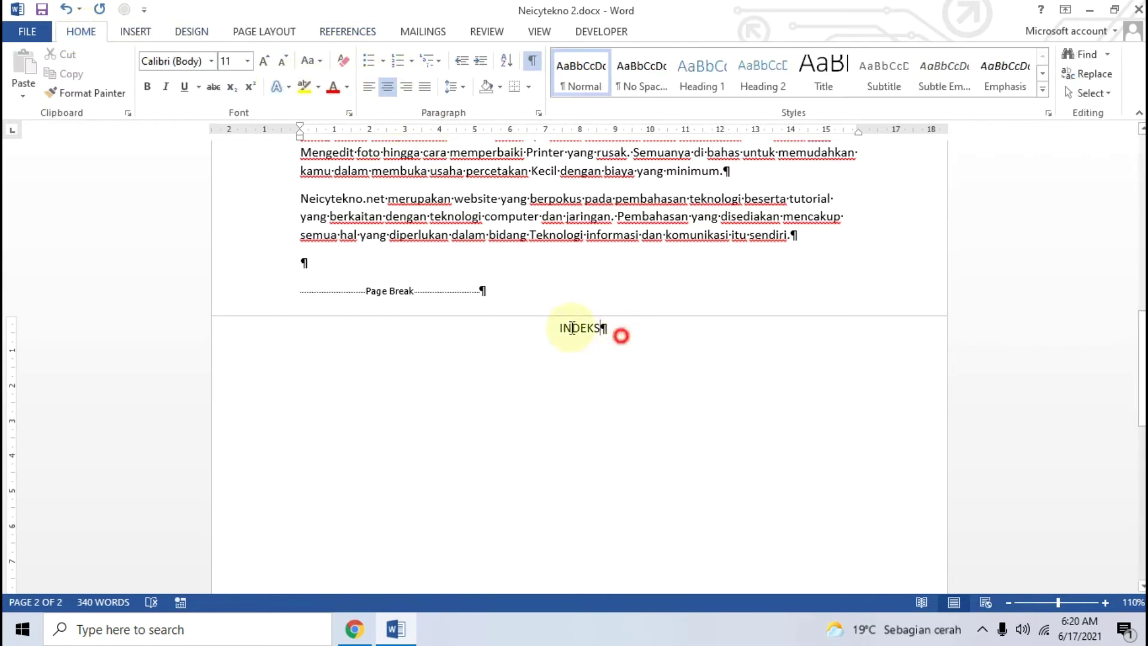
Step: Format the "INDEKS" title in bold Times New Roman, size 12
drag(617, 333, 544, 326)
click(211, 61)
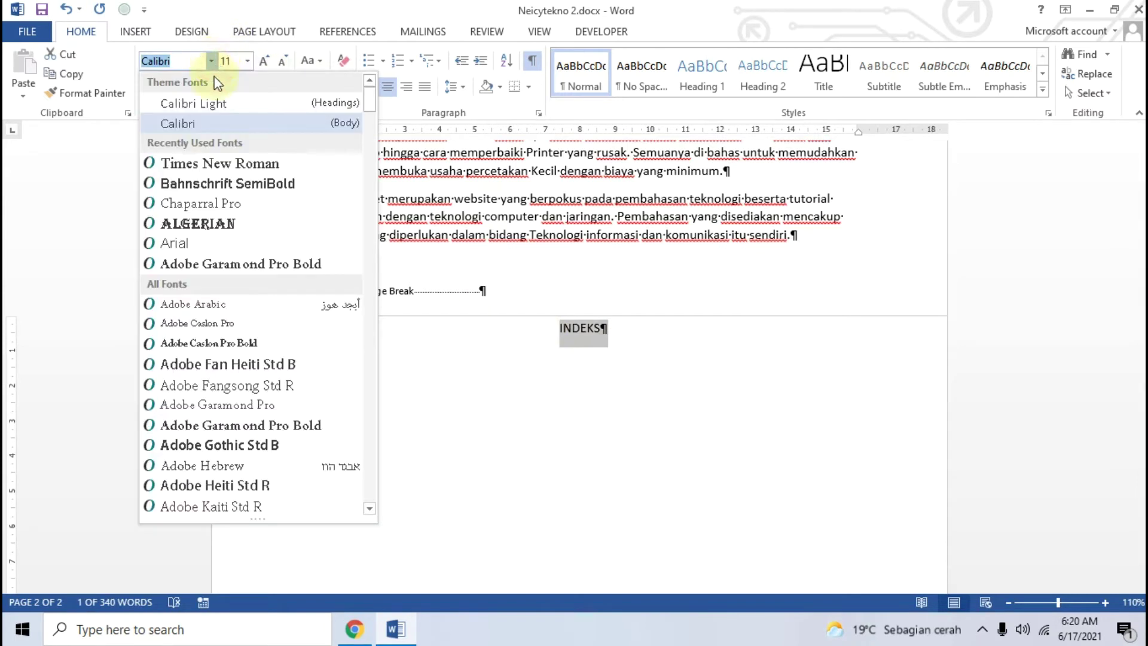
click(208, 161)
click(264, 61)
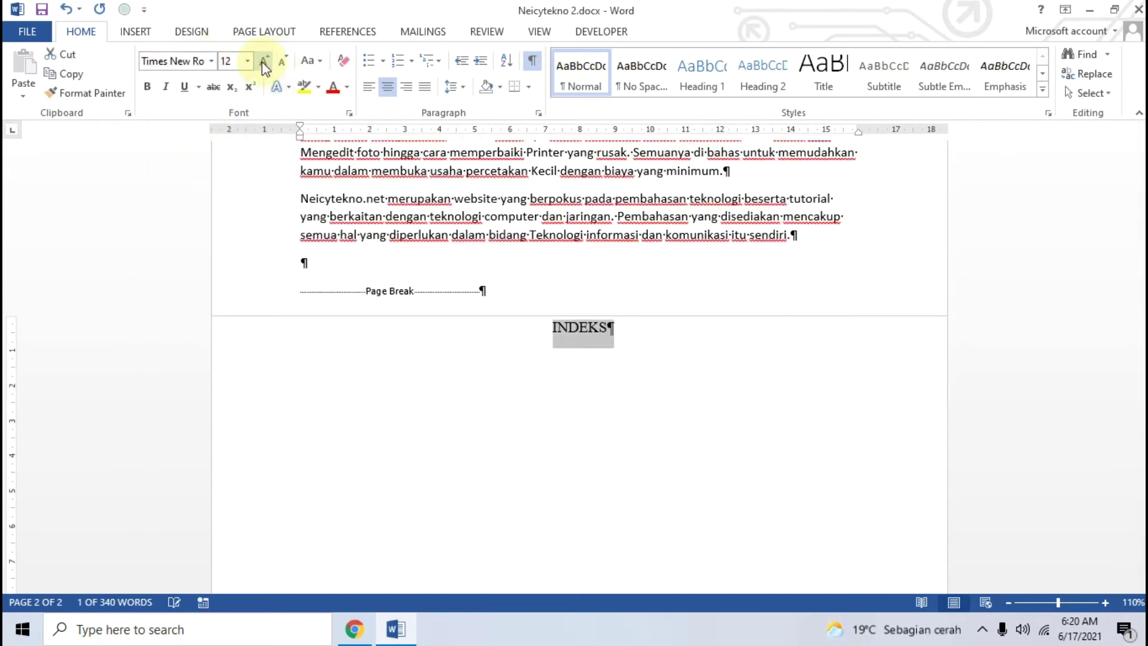
click(146, 86)
click(645, 321)
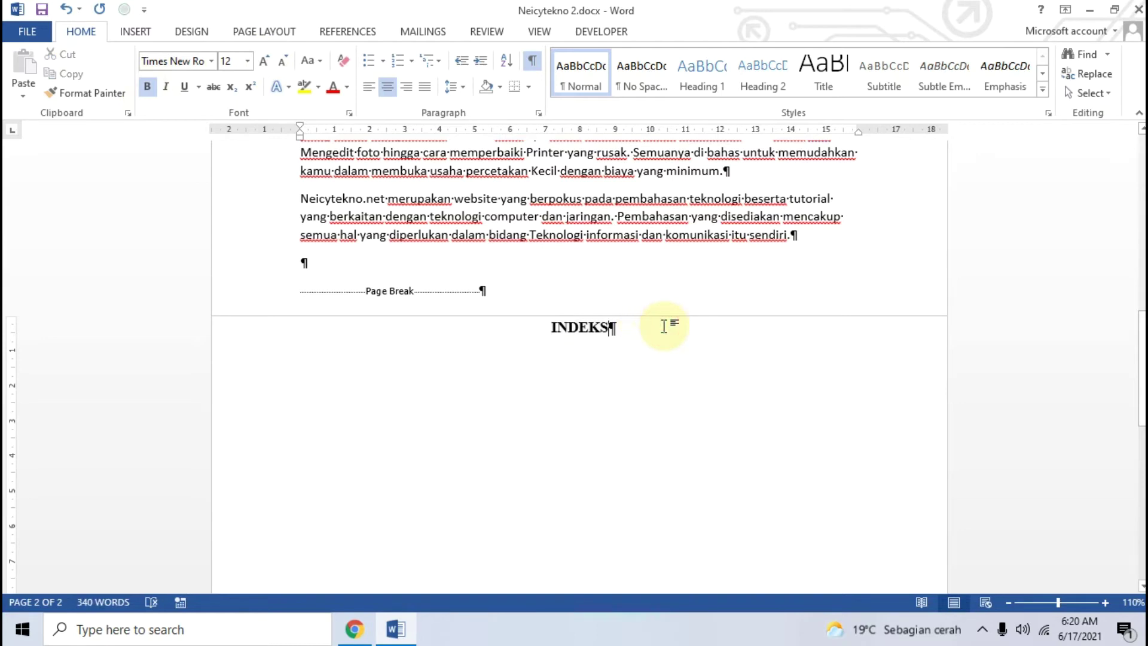
Step: Add a new paragraph below the "INDEKS" title, aligned left and without bold
key(Return)
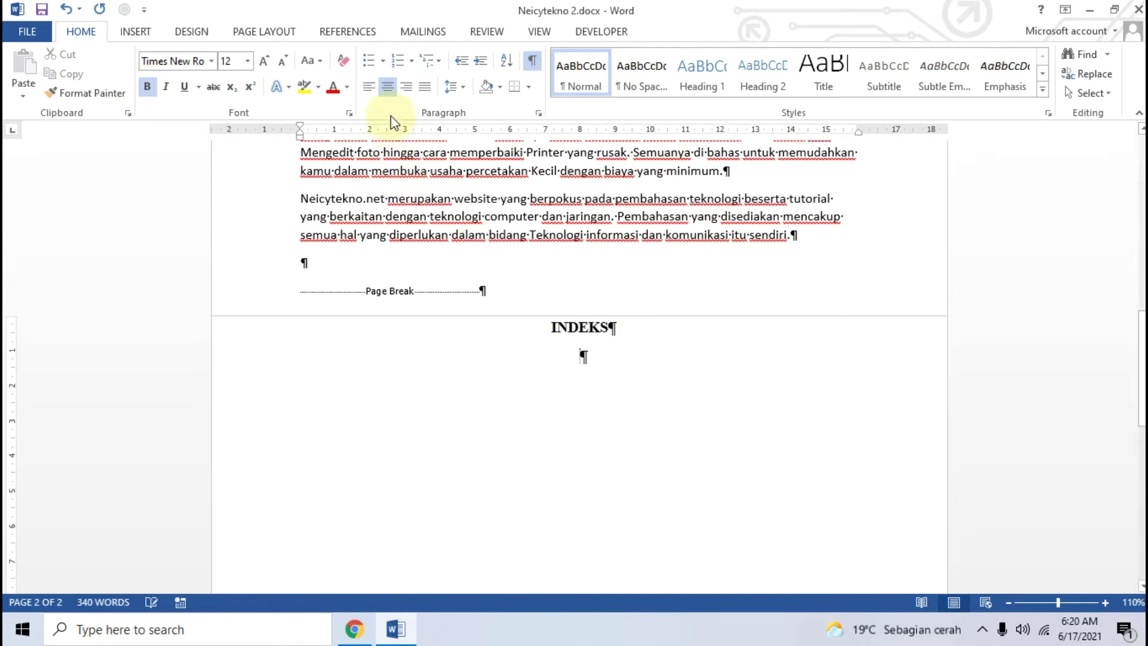
click(368, 88)
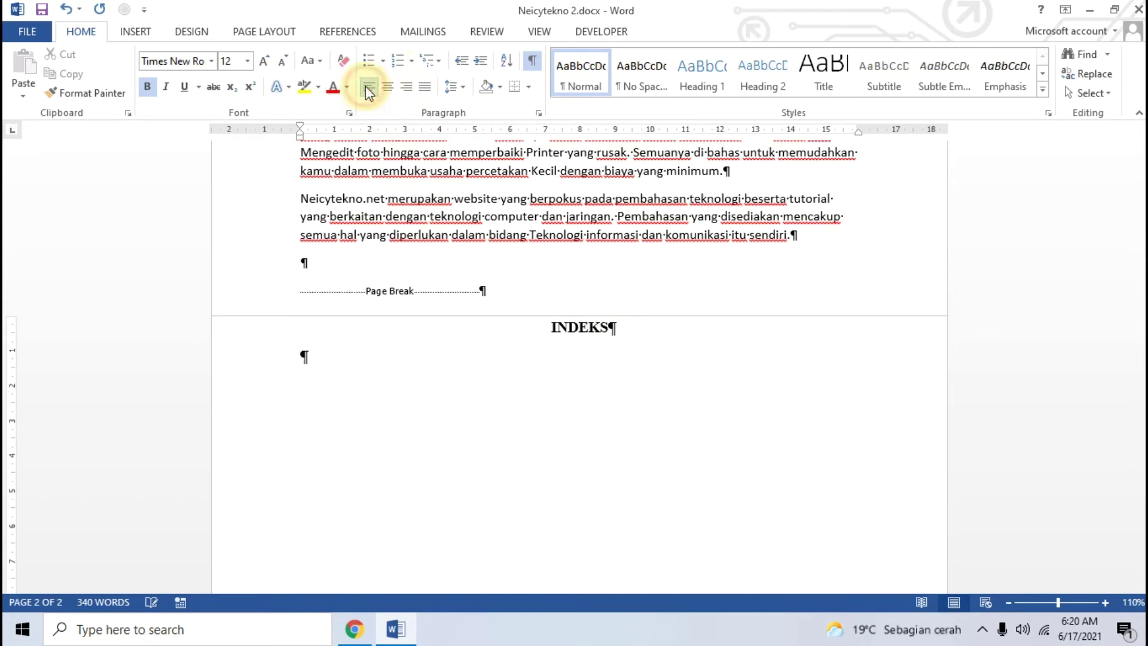
click(147, 87)
Step: Check the article's steps 6 and 7 in Chrome against the "INDEKS" page, ending back in Word
click(353, 636)
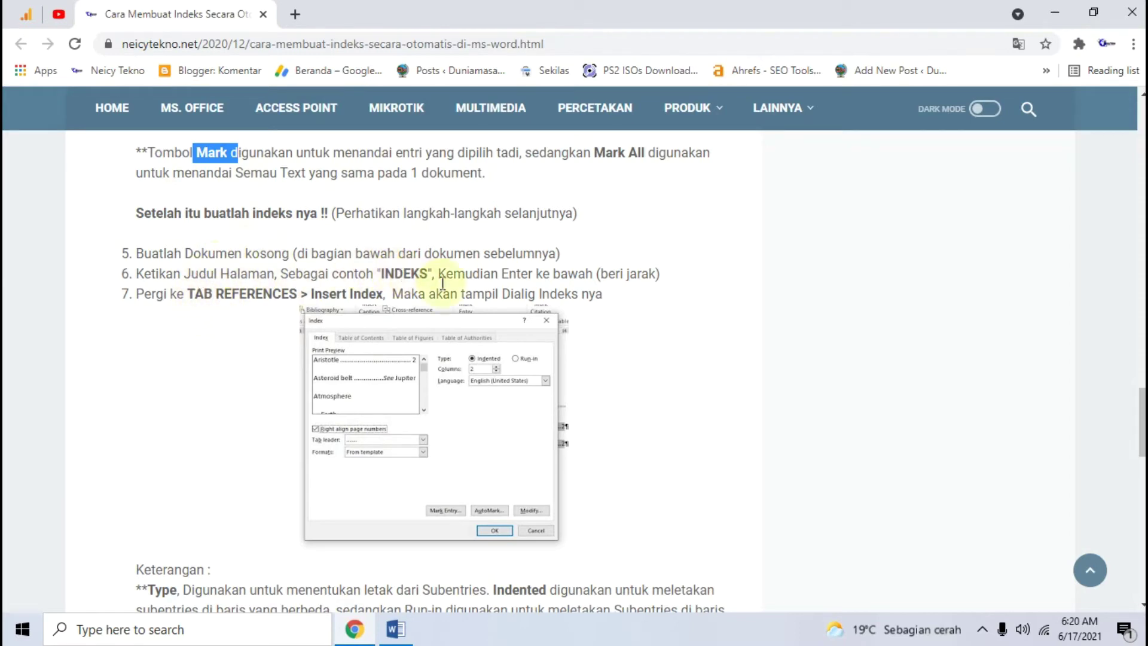
click(396, 629)
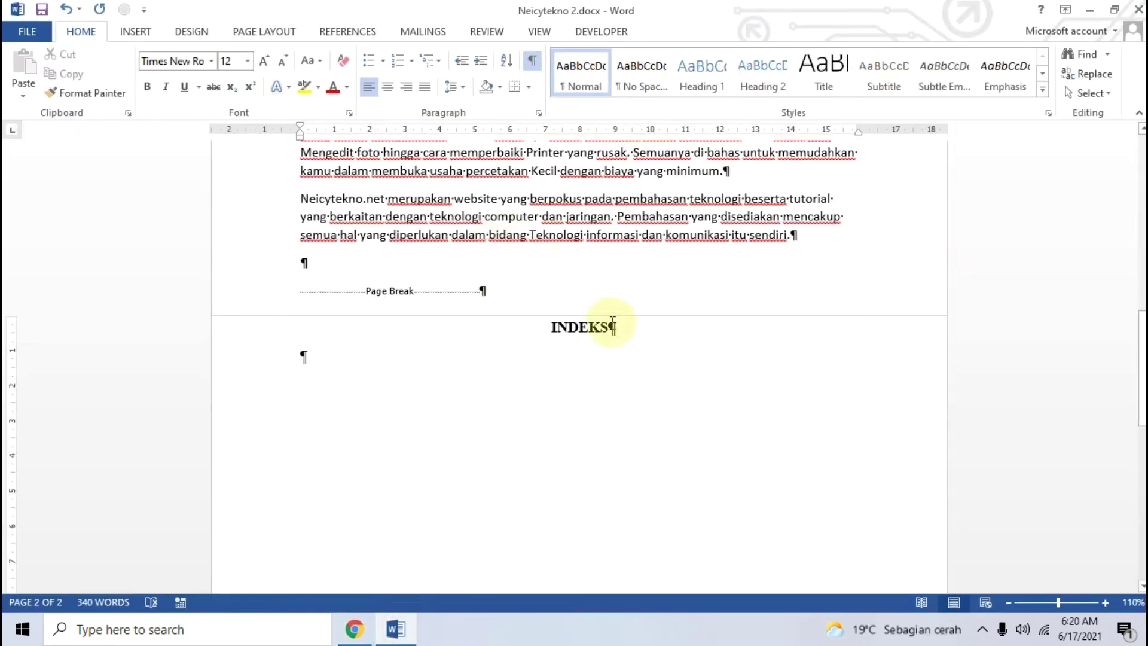
click(355, 631)
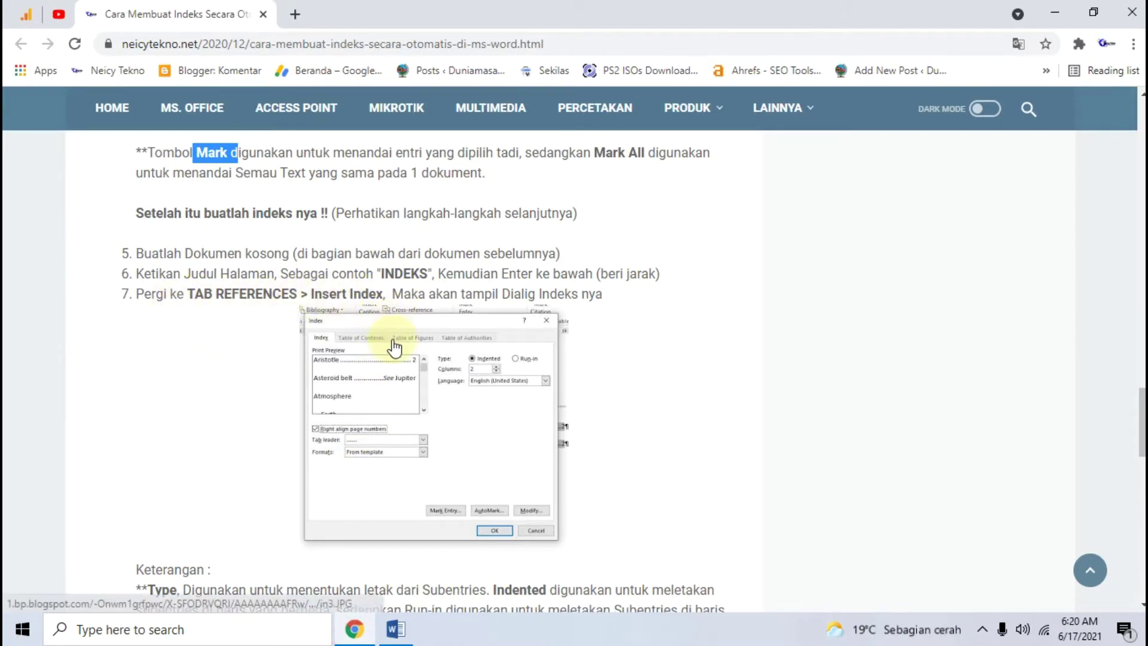
click(395, 629)
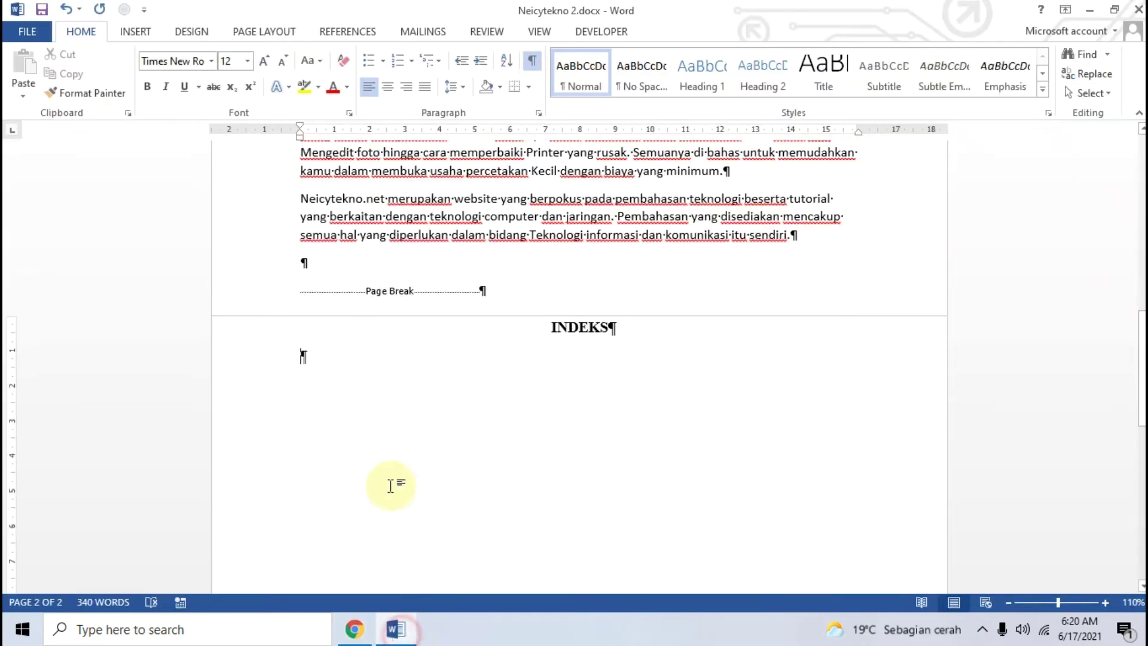
Step: Add another blank paragraph below the "INDEKS" title and open the settings for inserting an index there
key(Return)
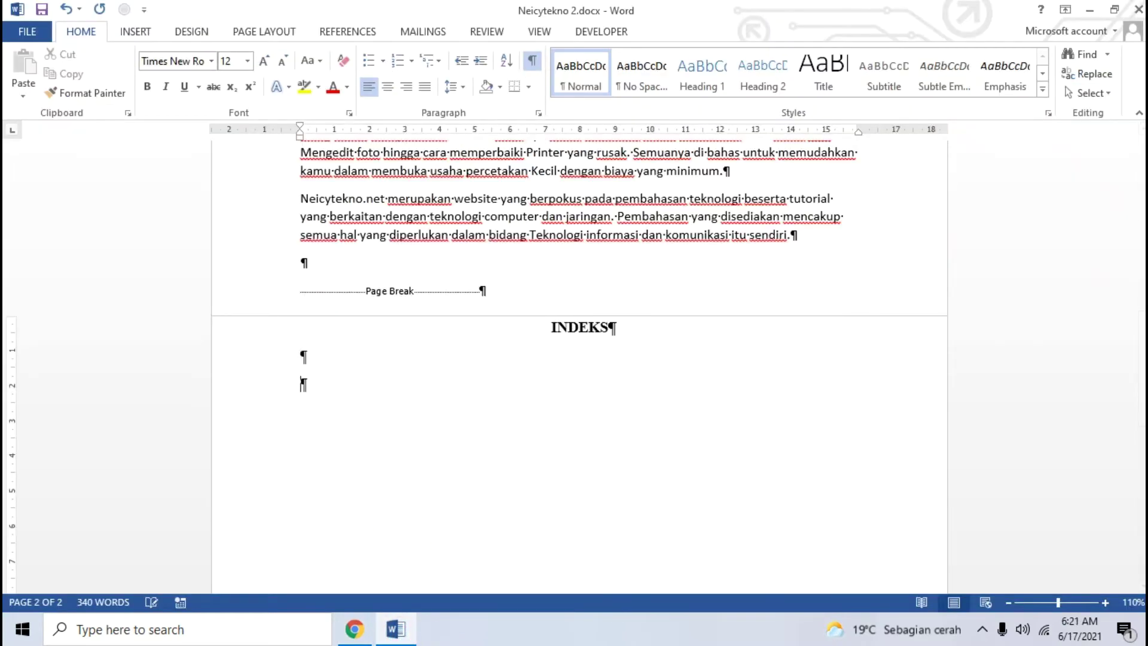
click(361, 34)
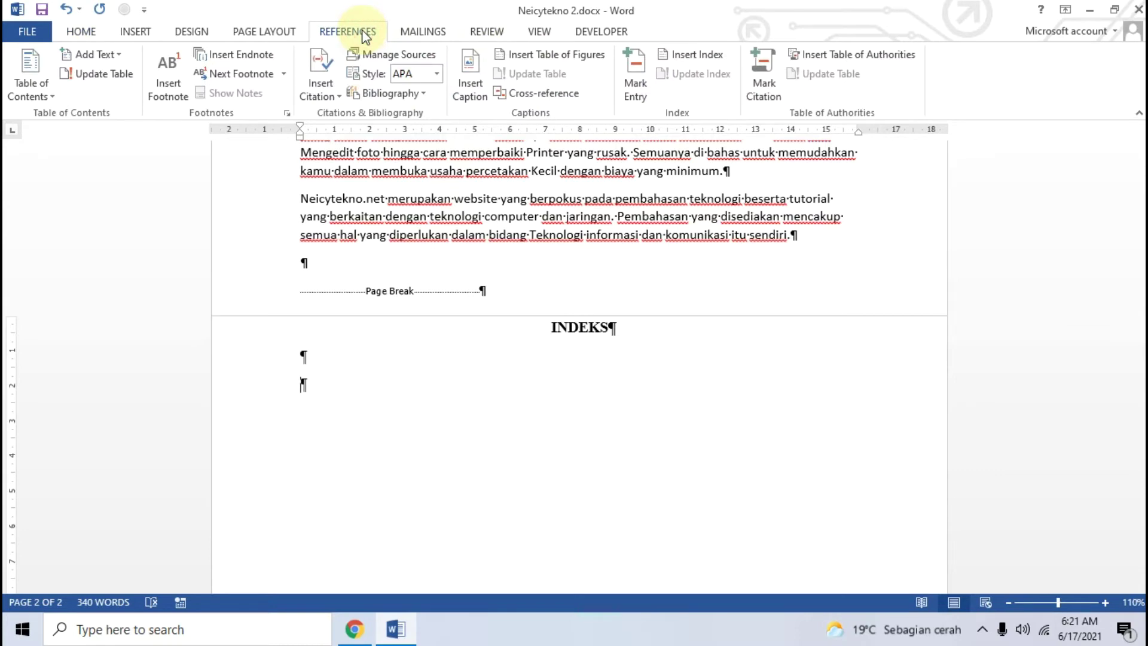
click(702, 55)
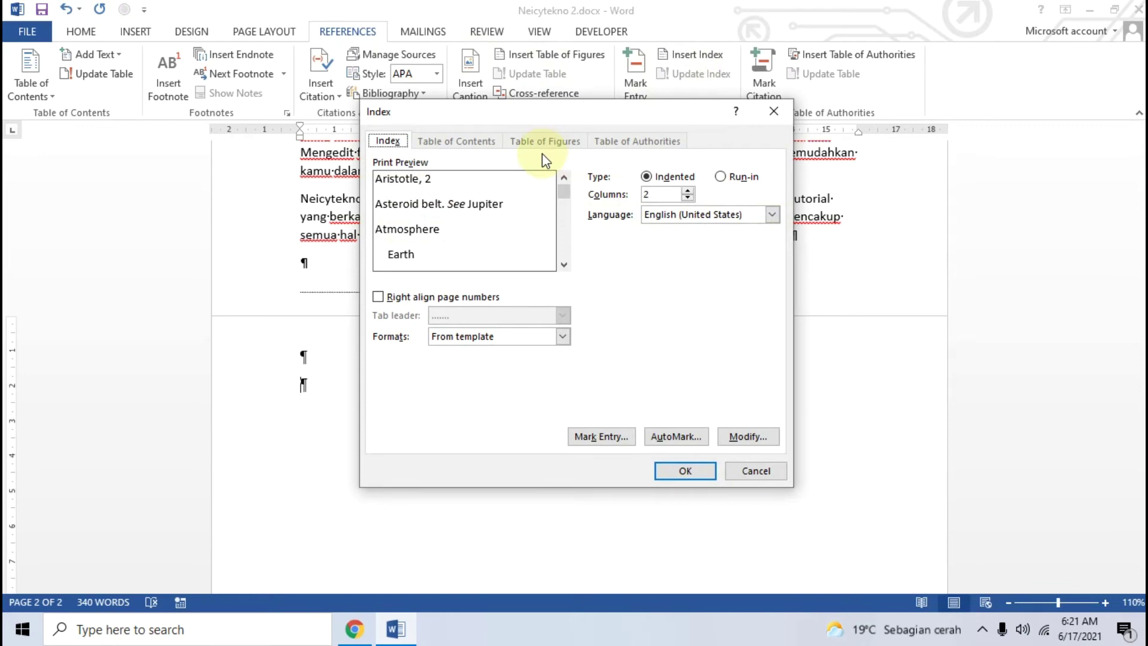
Step: Read the article's explanations of Type, Columns, Right Align Page Numbers, Tab Leader and Formats in Chrome, ending back in Word
click(355, 630)
scroll(347, 380, down, 4)
scroll(347, 381, down, 1)
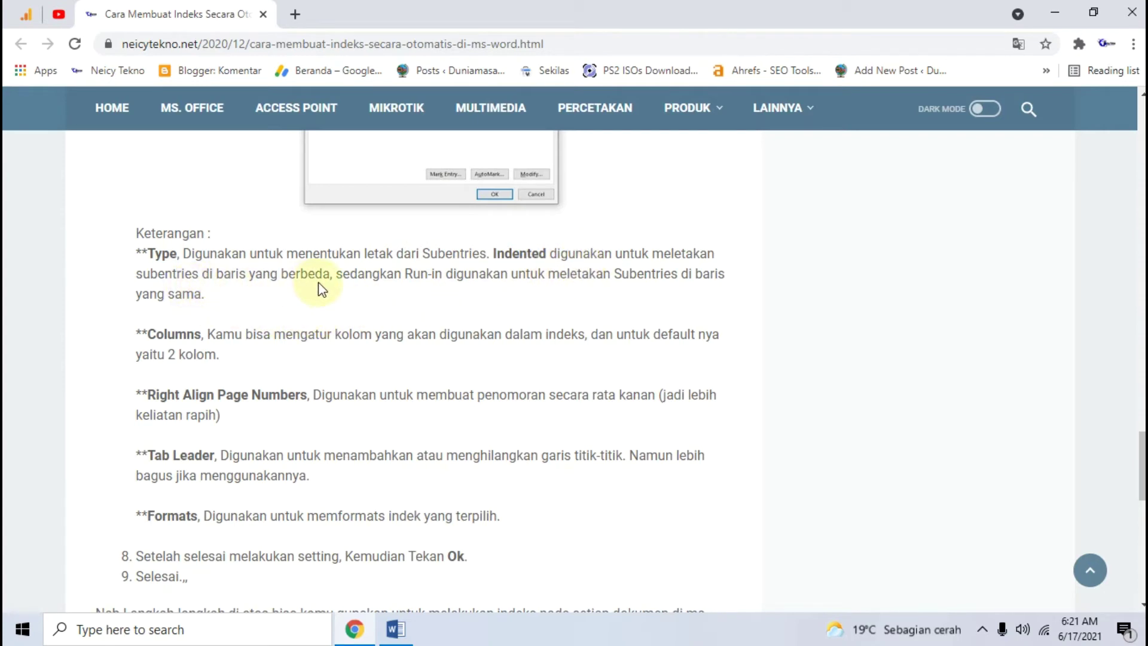
scroll(375, 278, up, 2)
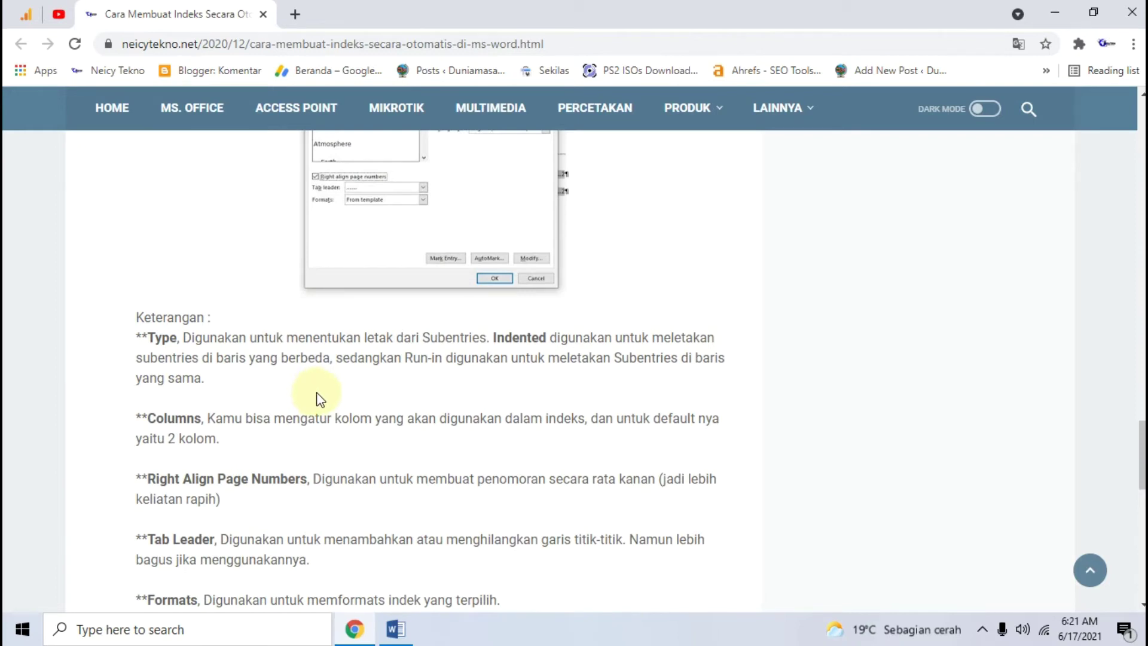
scroll(277, 389, down, 3)
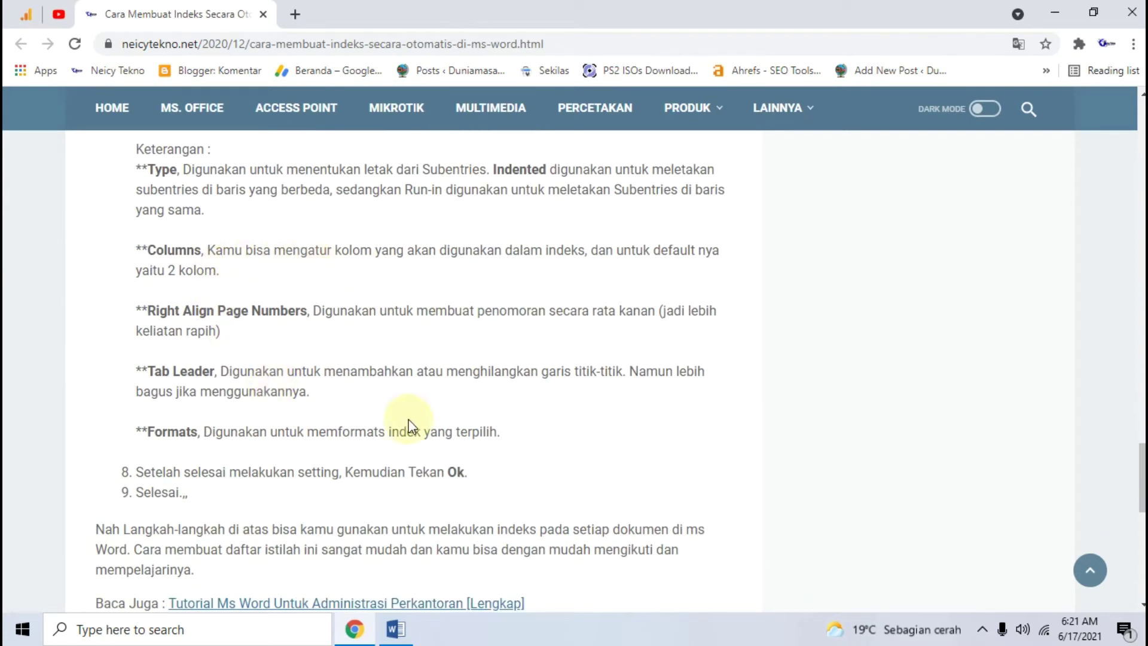
click(396, 629)
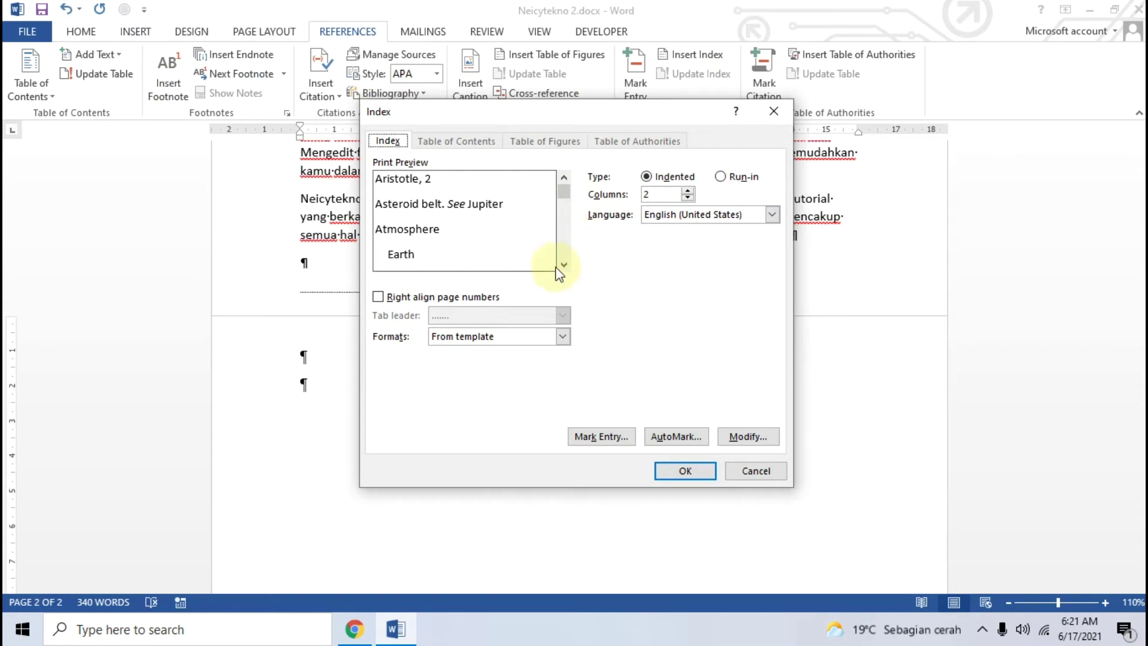
click(396, 629)
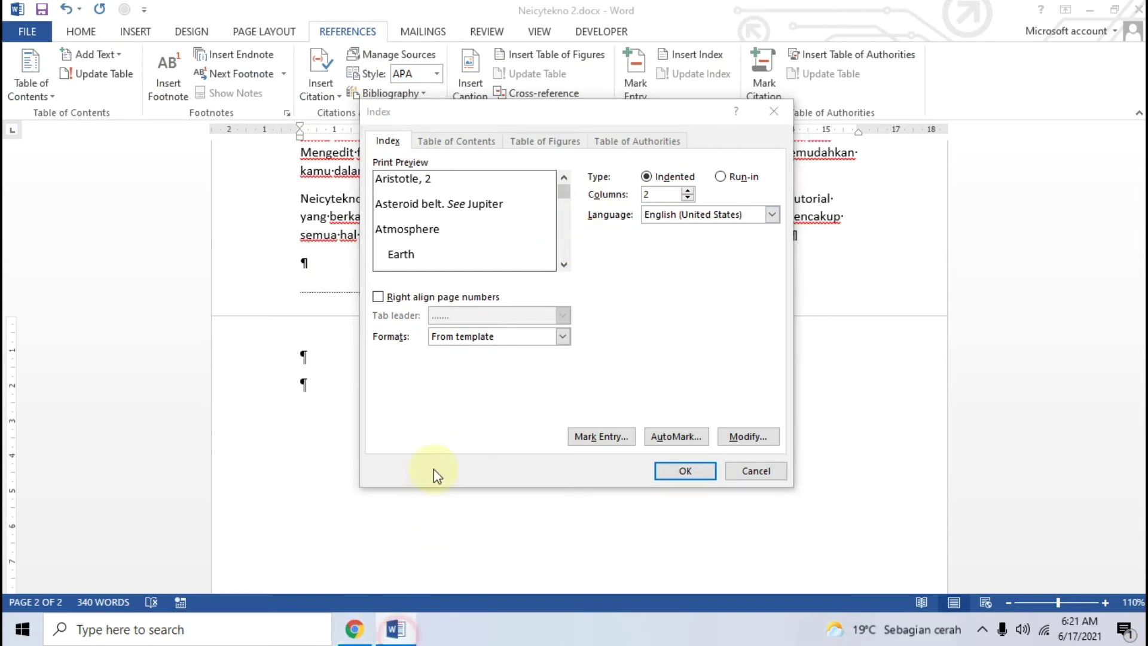
Step: Switch to Chrome, examine the article's enlarged sample index image, and return to the index settings in Word
click(354, 629)
scroll(377, 432, up, 15)
scroll(377, 432, up, 10)
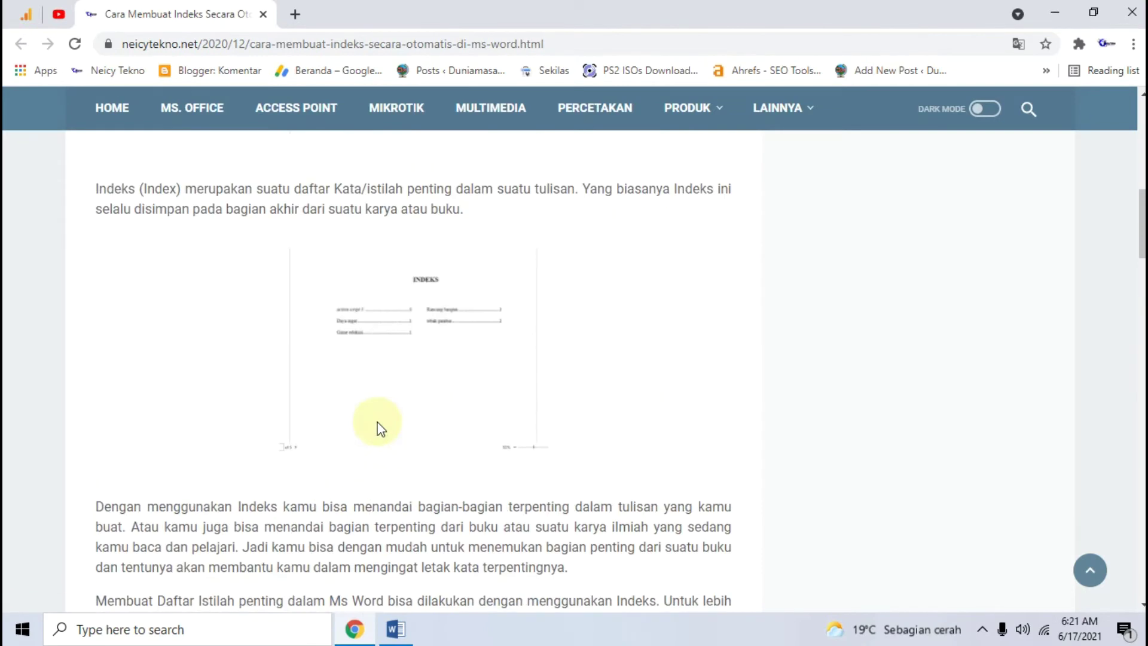
click(405, 390)
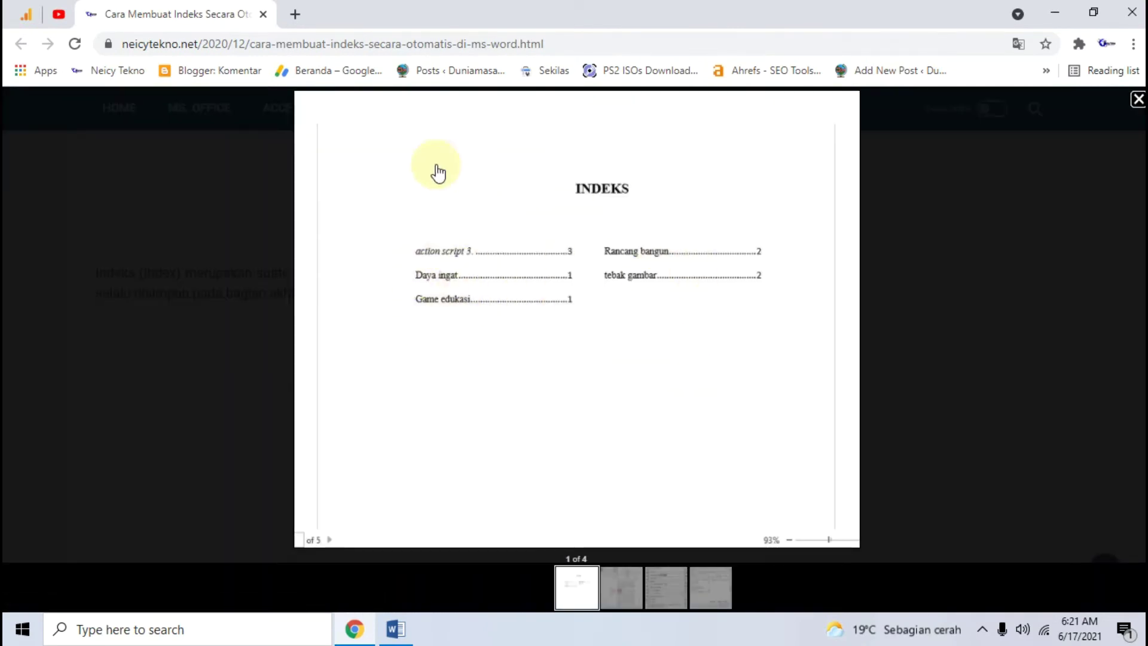
click(397, 629)
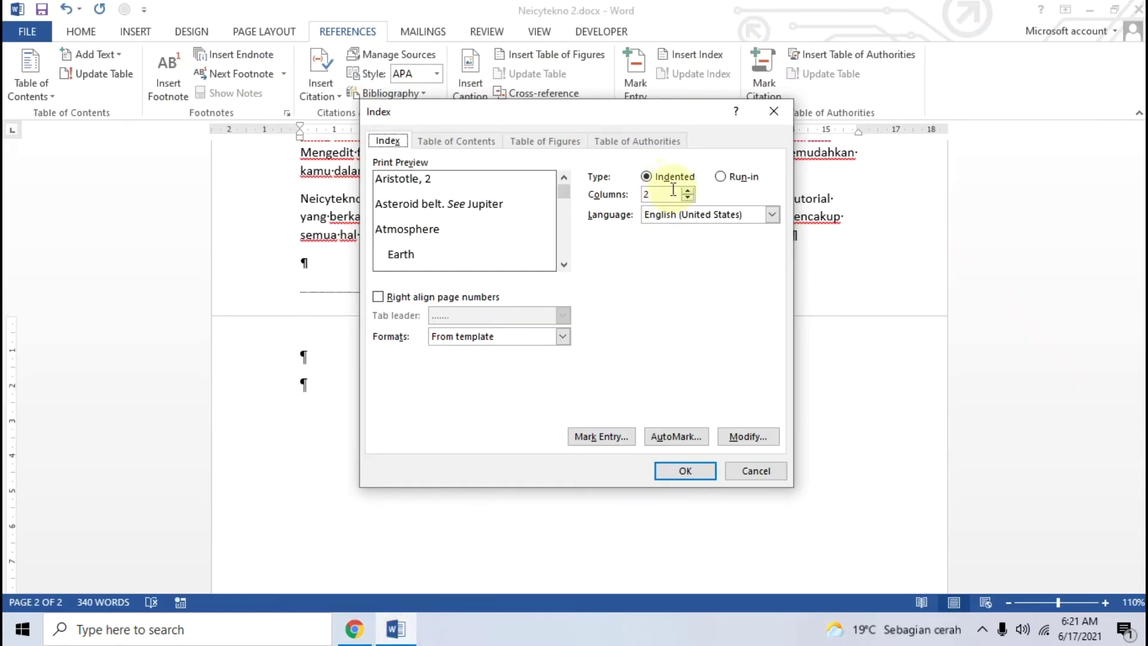
Step: Turn on right-aligned page numbers for the index, comparing the preview with and without the option
click(381, 297)
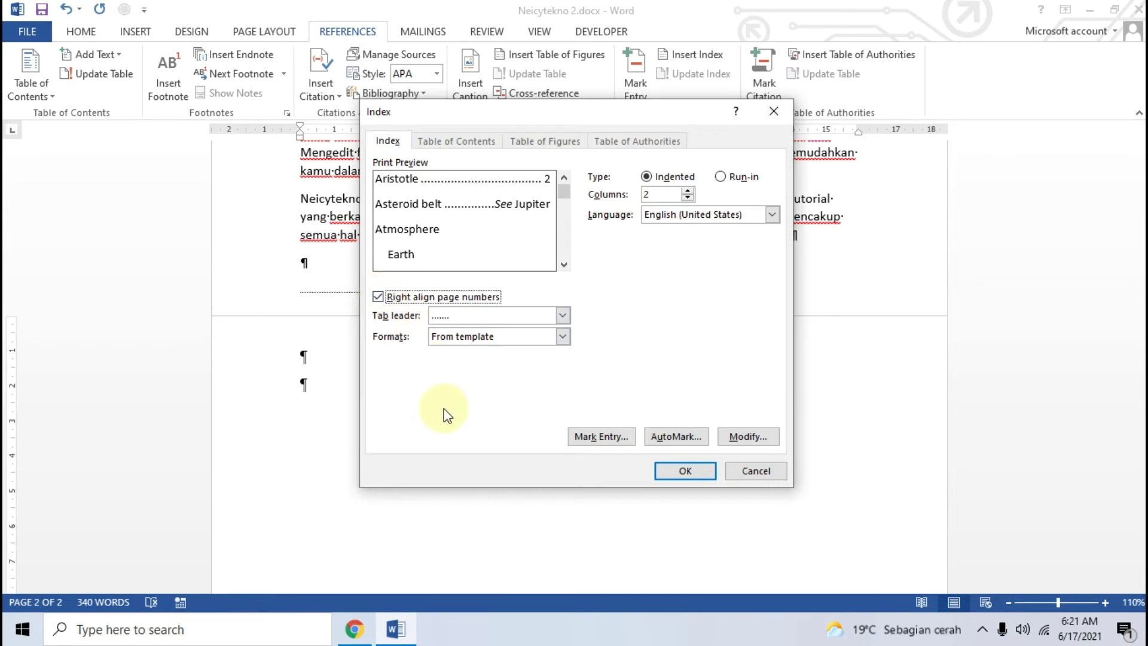
click(380, 297)
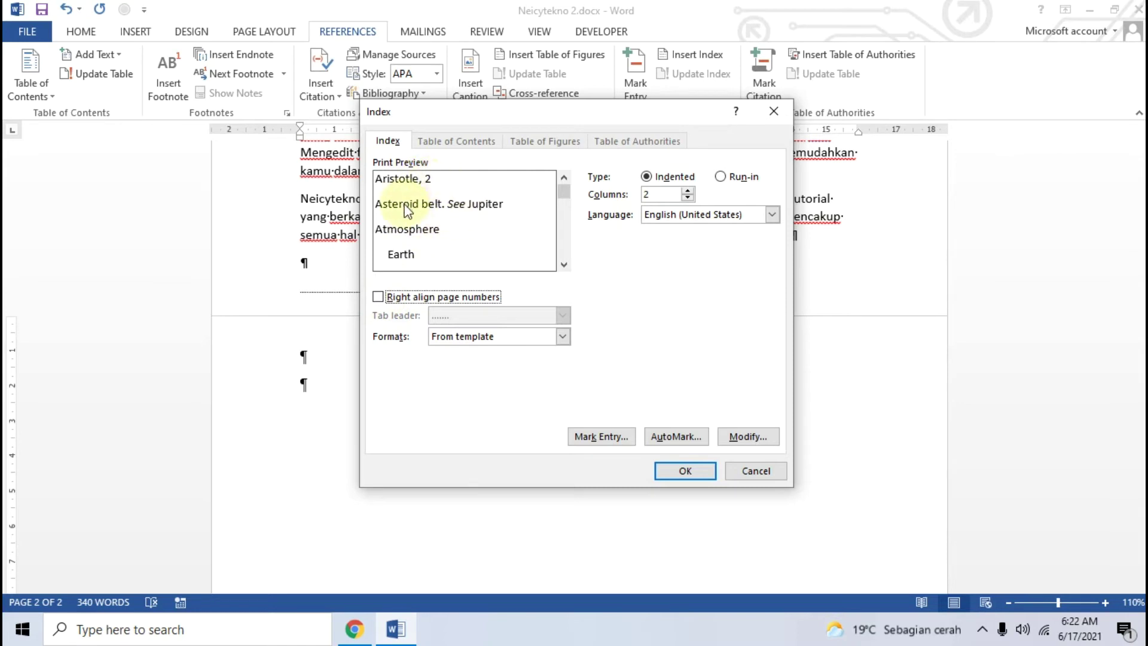
click(383, 302)
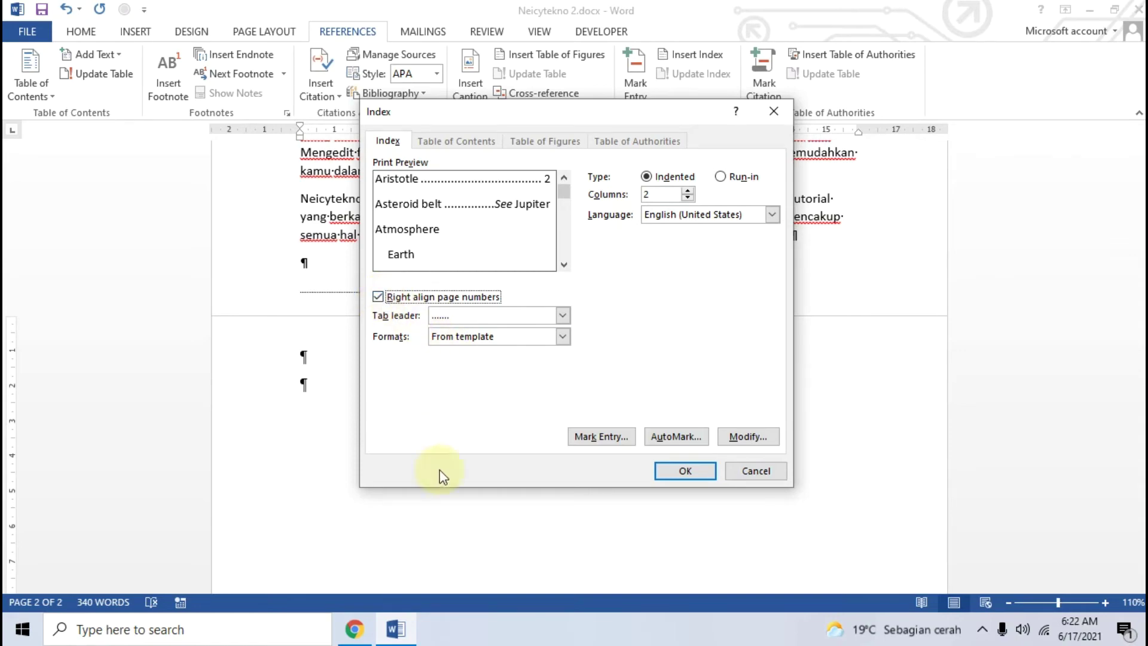
Step: Switch to Chrome, close the sample image and review the article's Tab Leader and Formats notes and its final steps
click(357, 626)
click(241, 371)
scroll(243, 378, down, 15)
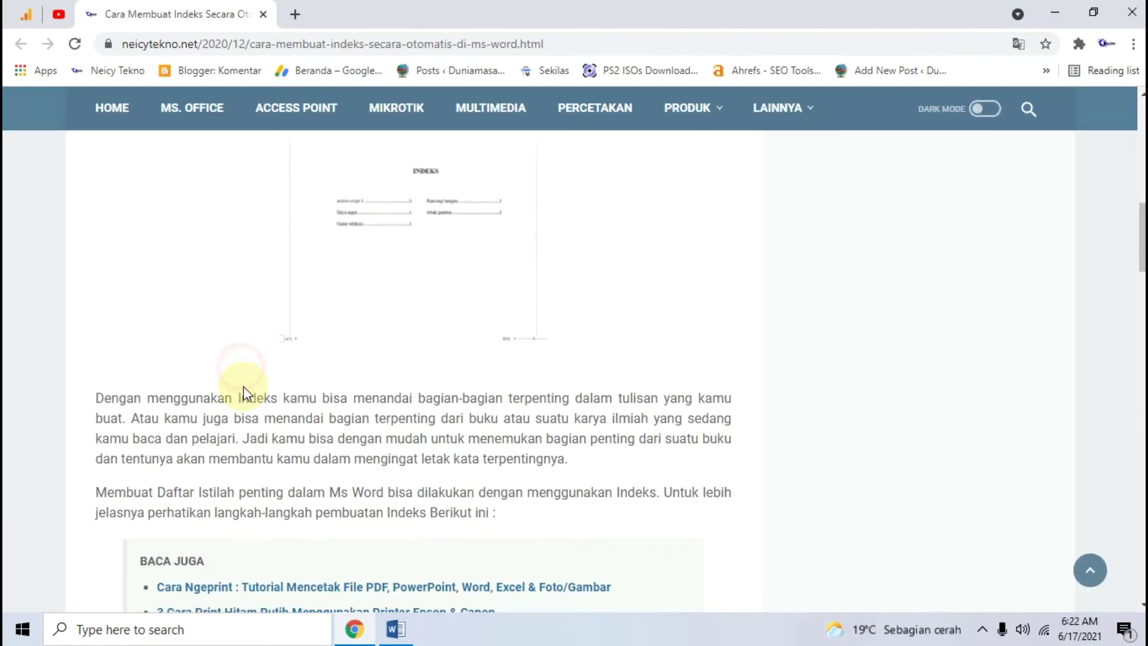
scroll(244, 386, down, 10)
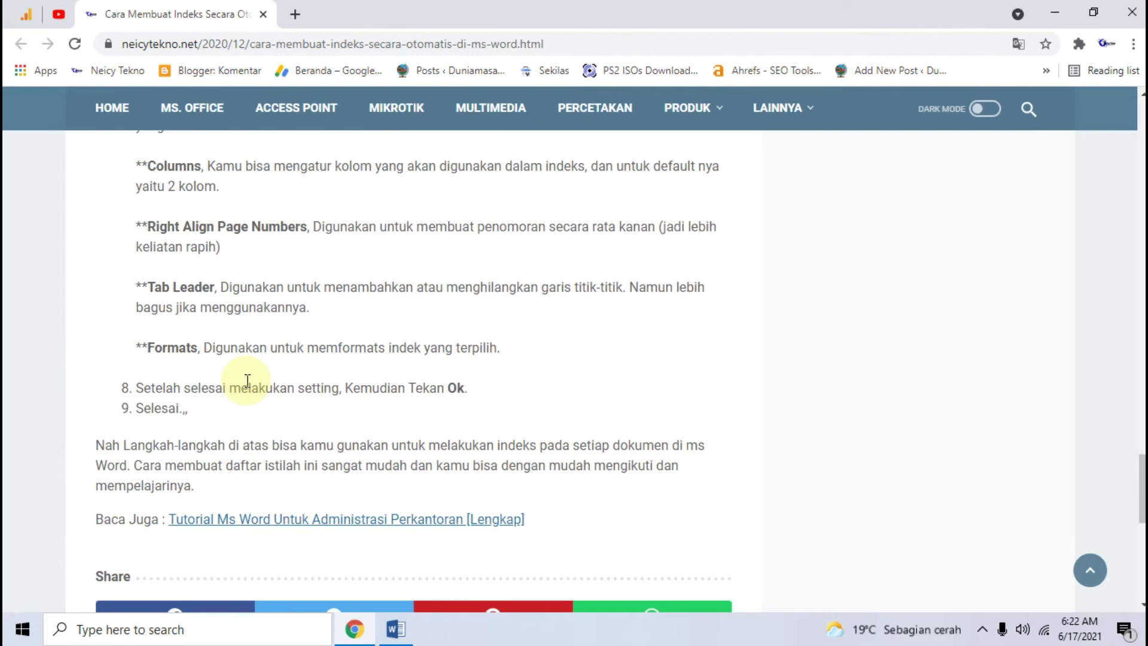
scroll(247, 377, up, 3)
scroll(338, 368, down, 3)
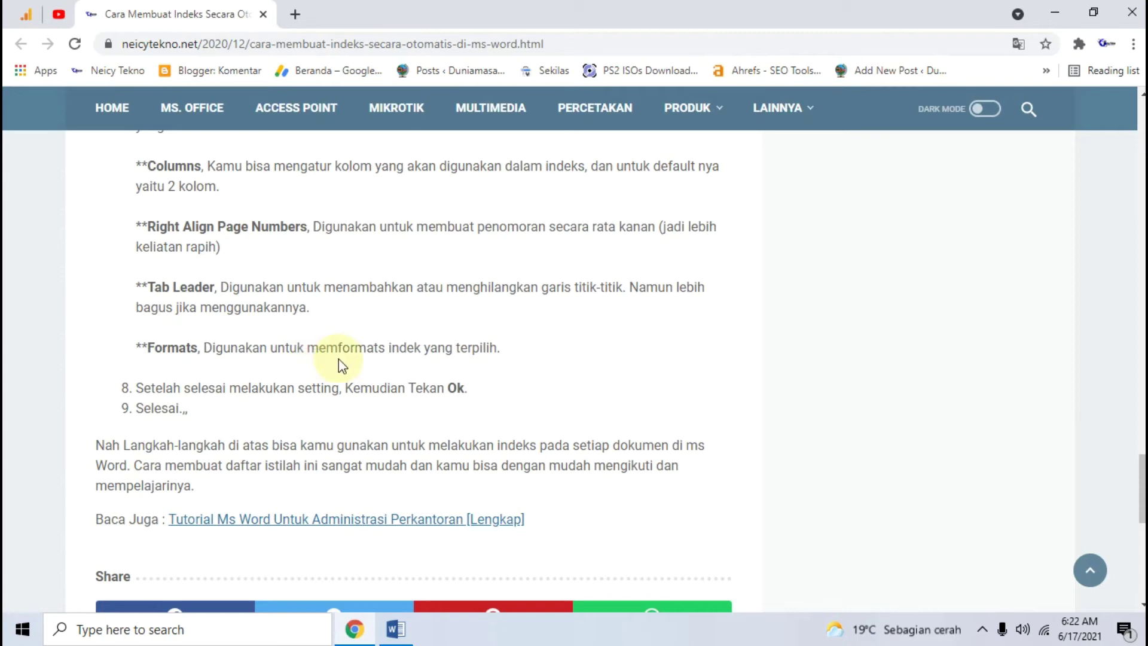
scroll(339, 359, down, 2)
Step: Switch back to Word and insert the two-column indented index with dotted tab leaders below the "INDEKS" title
click(392, 628)
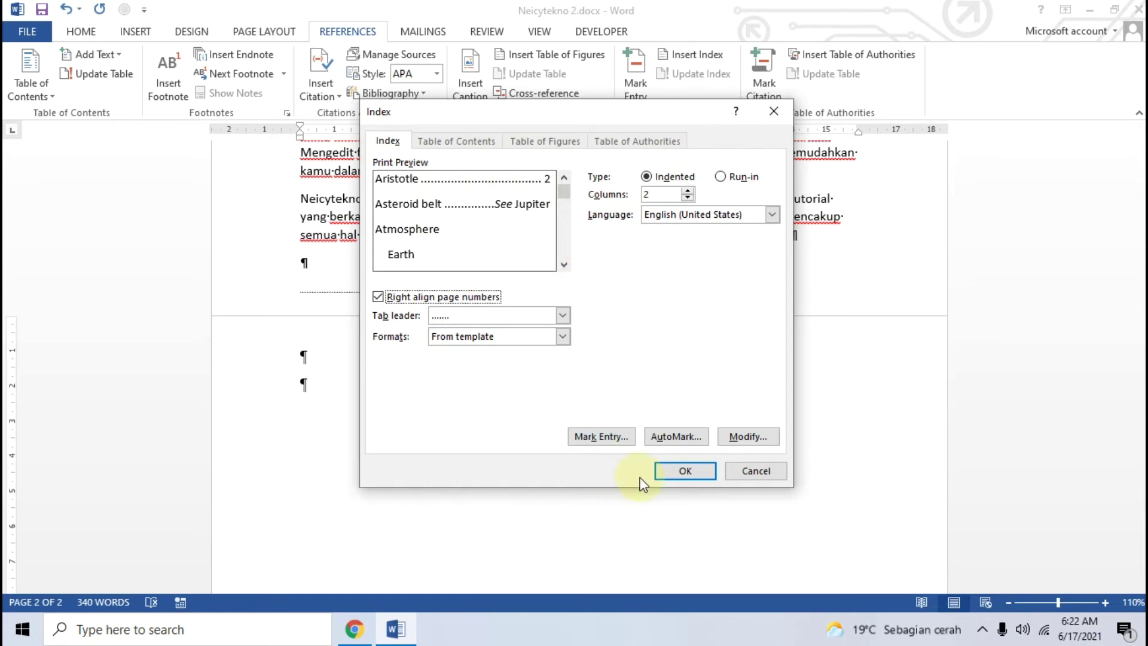
click(681, 470)
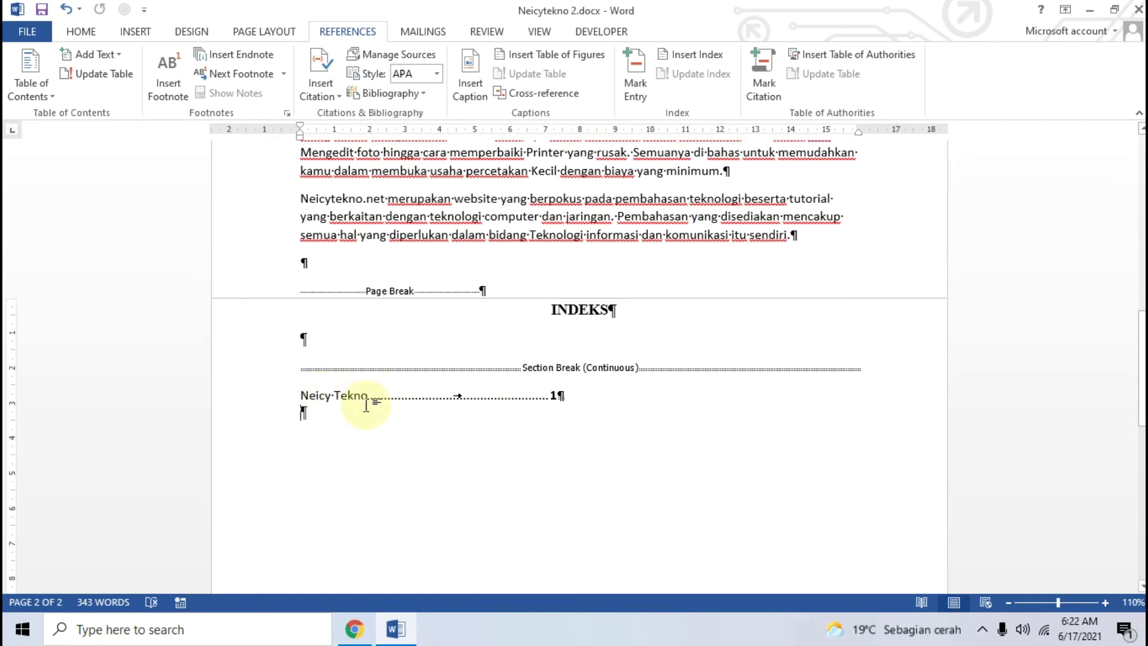
Step: Mark "Neicytekno.net" in the document's first paragraph as an index entry with a bold page number
scroll(360, 409, up, 4)
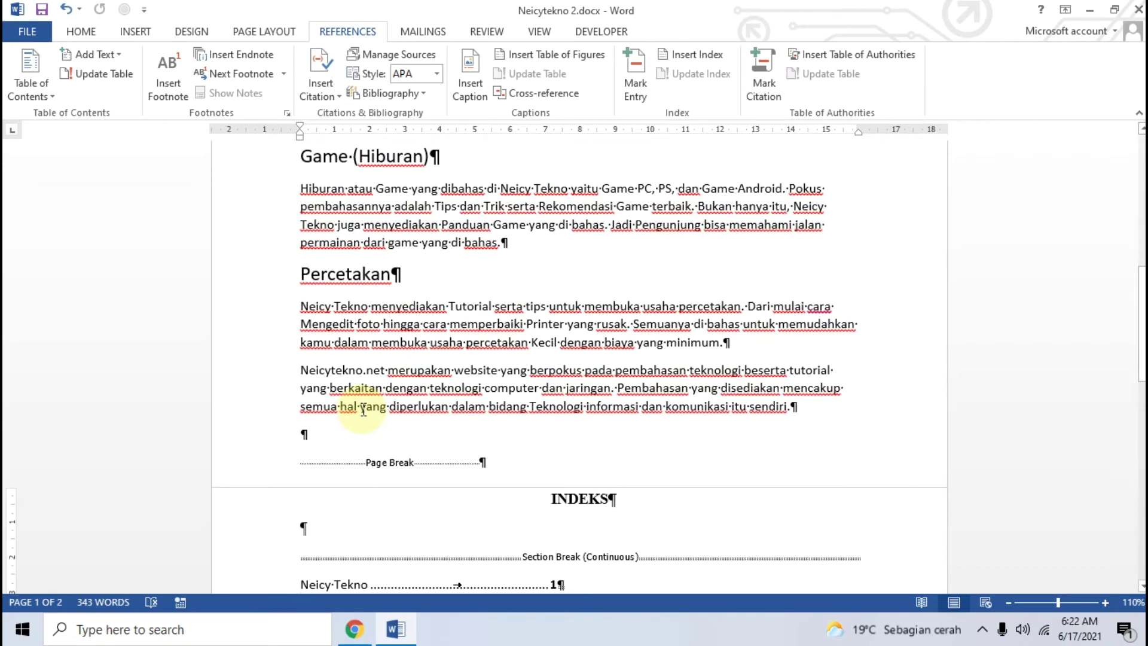
scroll(363, 411, up, 3)
scroll(363, 411, up, 6)
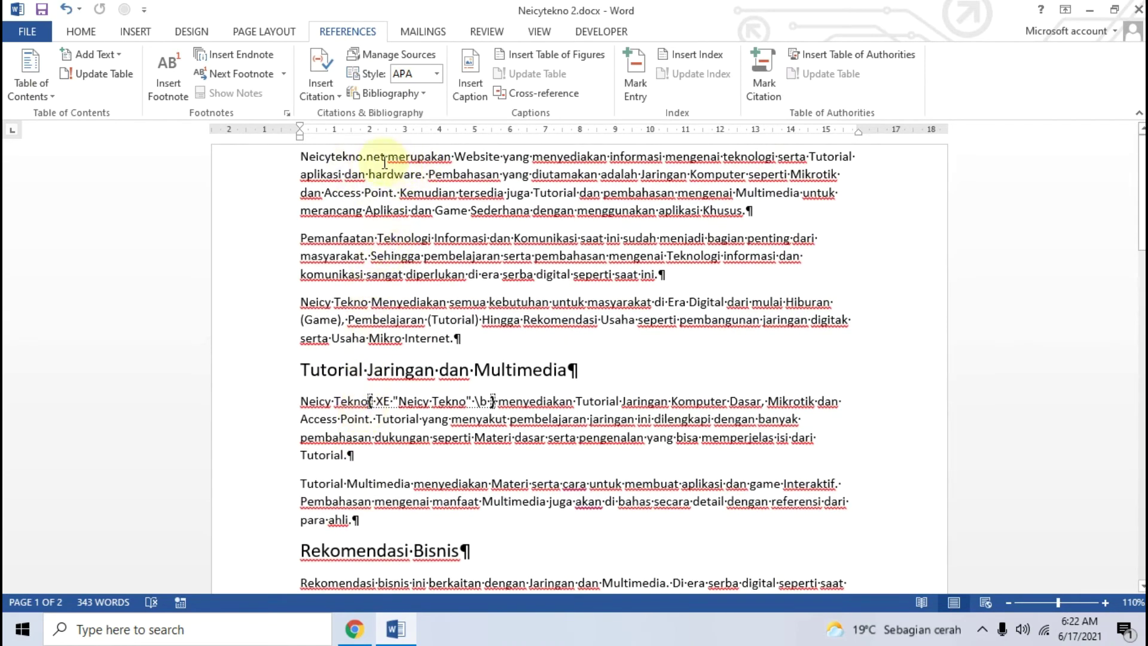
drag(388, 156, 311, 154)
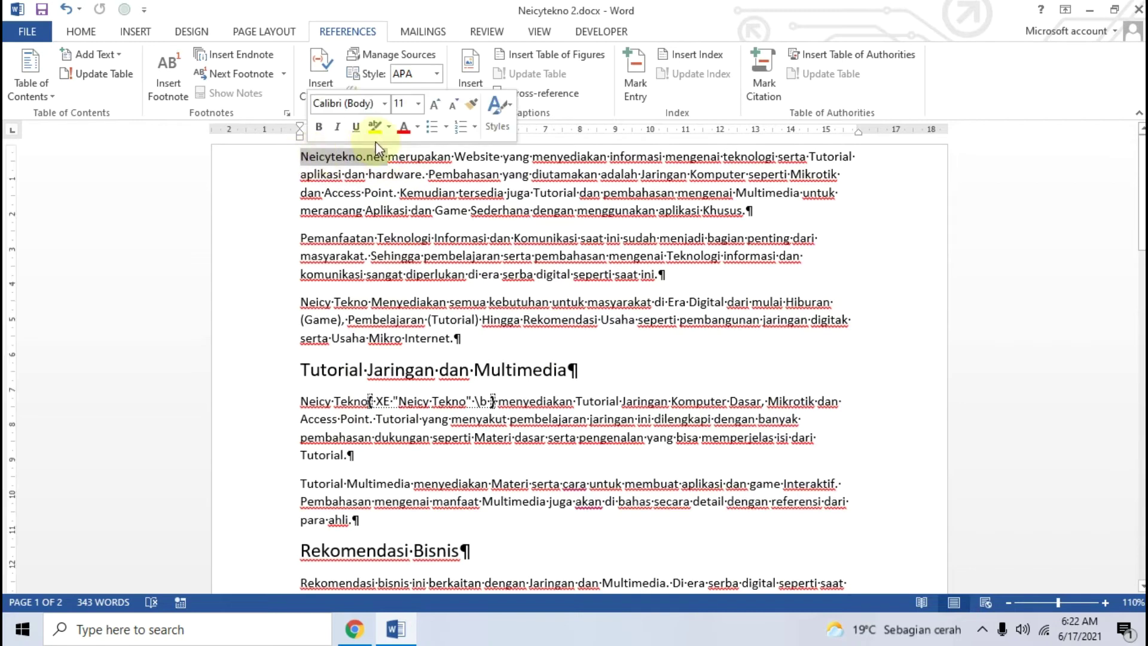
click(636, 90)
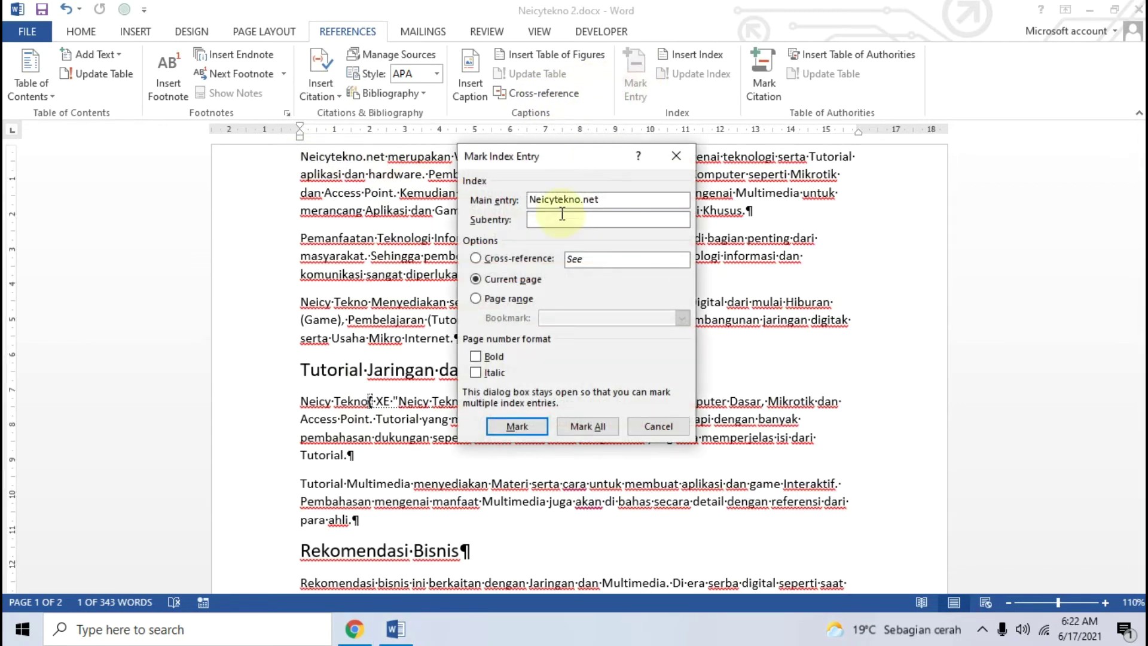
click(495, 358)
click(517, 424)
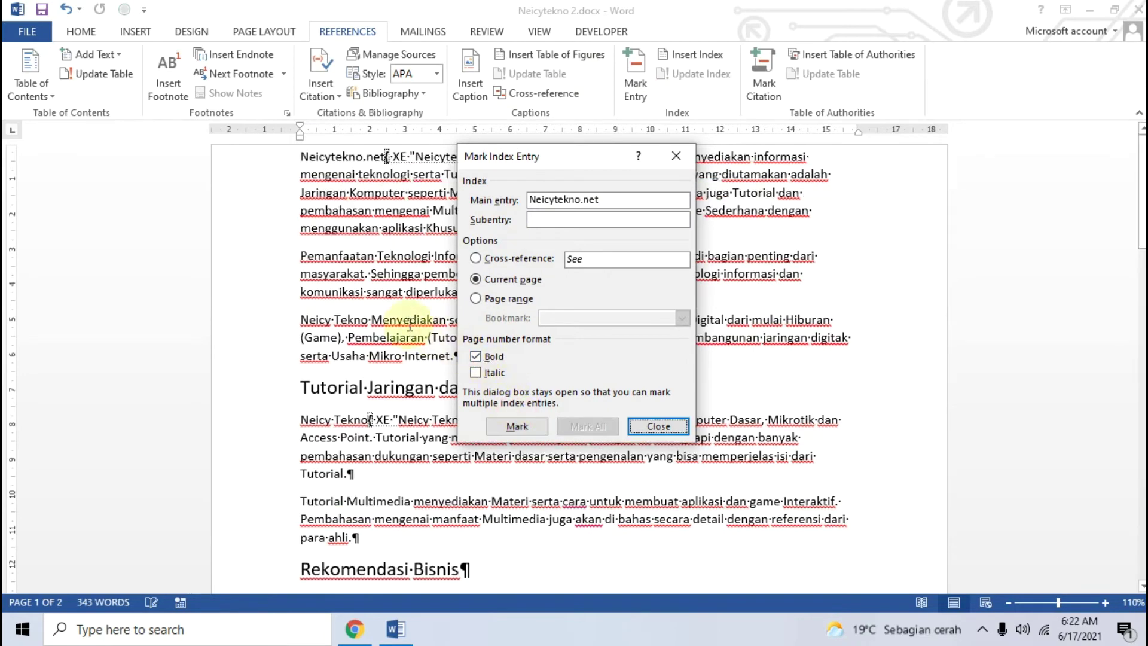
click(677, 157)
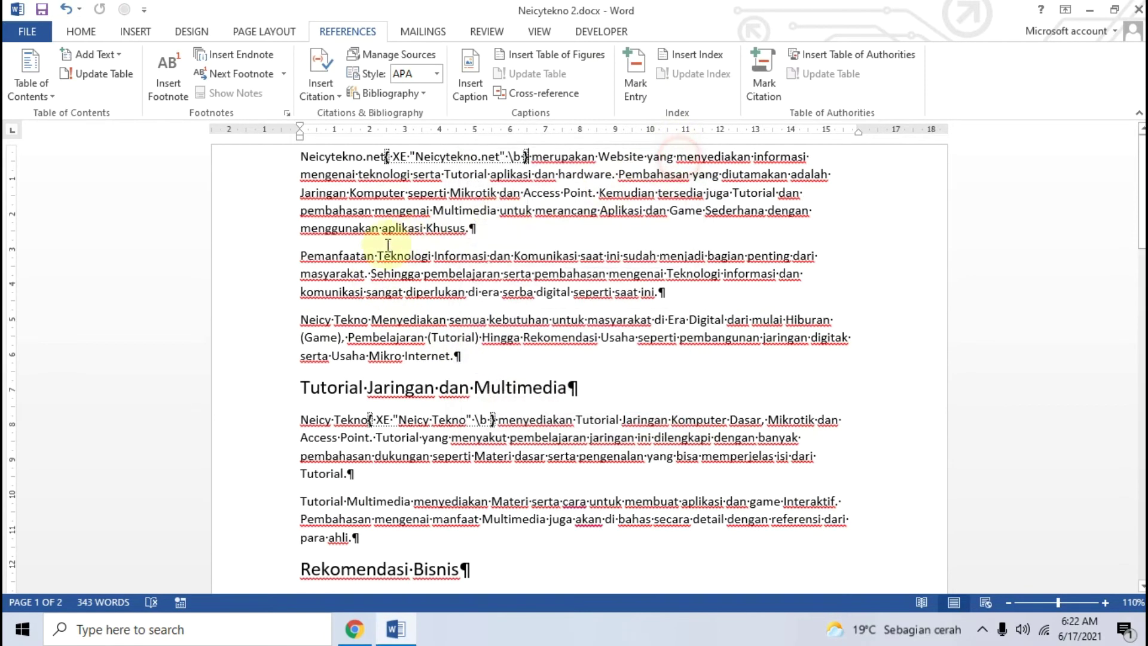
Step: Mark "Pemanfaatan Teknologi" at the start of the second paragraph as an index entry for the current page
scroll(428, 310, down, 2)
scroll(428, 309, down, 2)
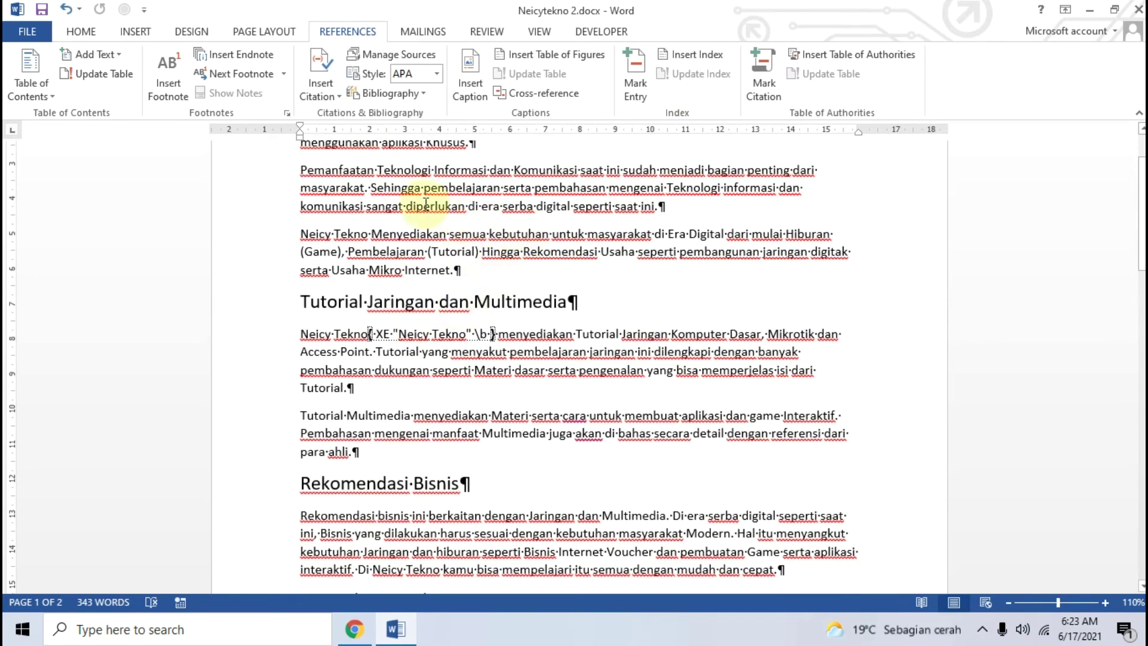
drag(433, 172, 319, 172)
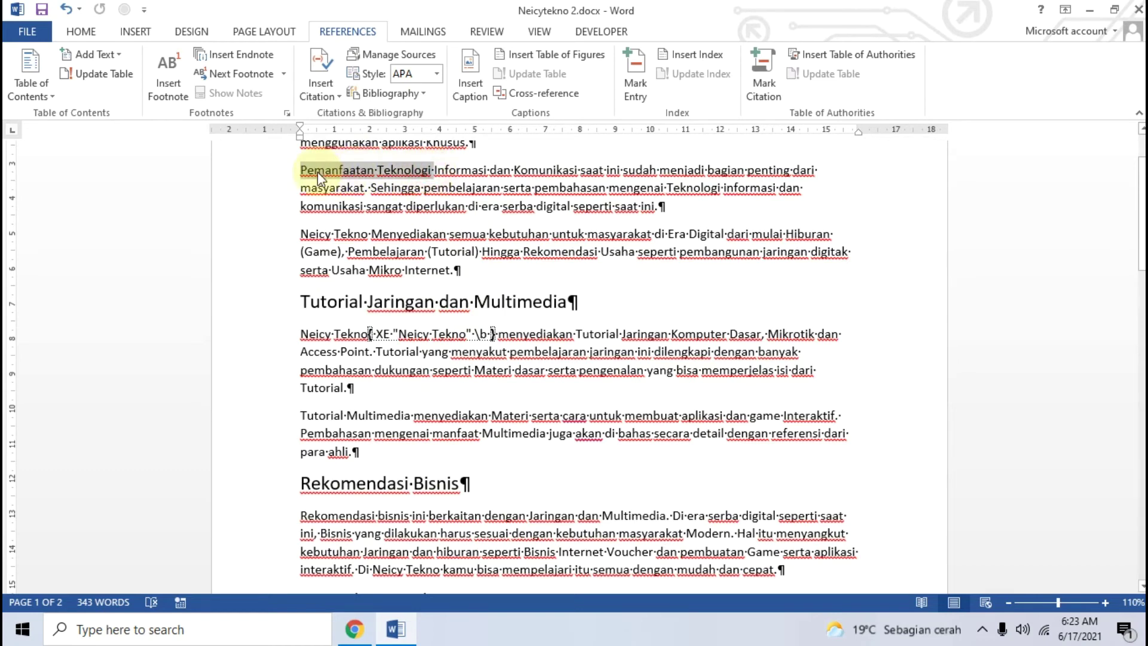
click(649, 87)
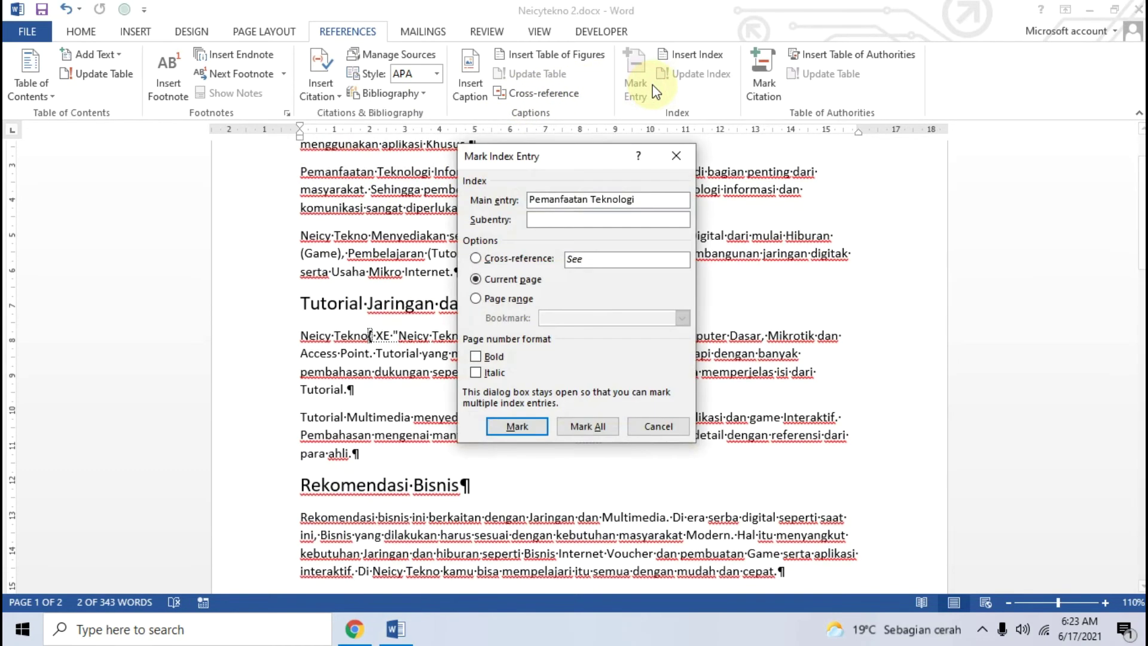
click(518, 427)
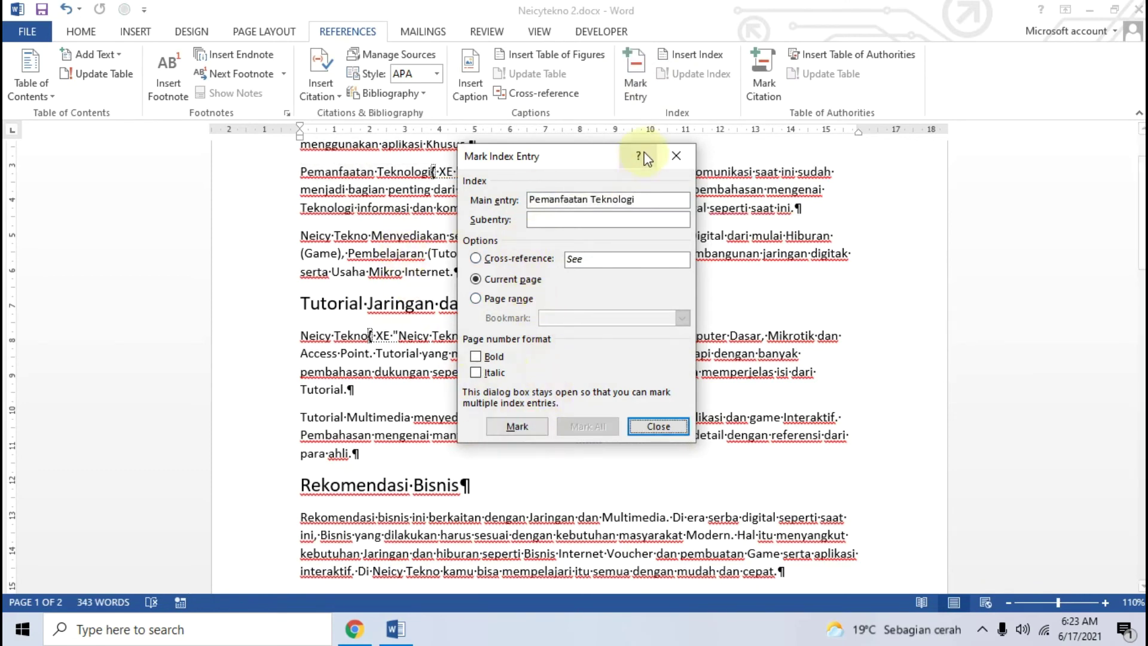
click(673, 154)
Step: Mark "Rekomendasi bisnis" in the paragraph under the "Rekomendasi Bisnis" heading as an index entry, and return to the "INDEKS" page
scroll(399, 257, down, 2)
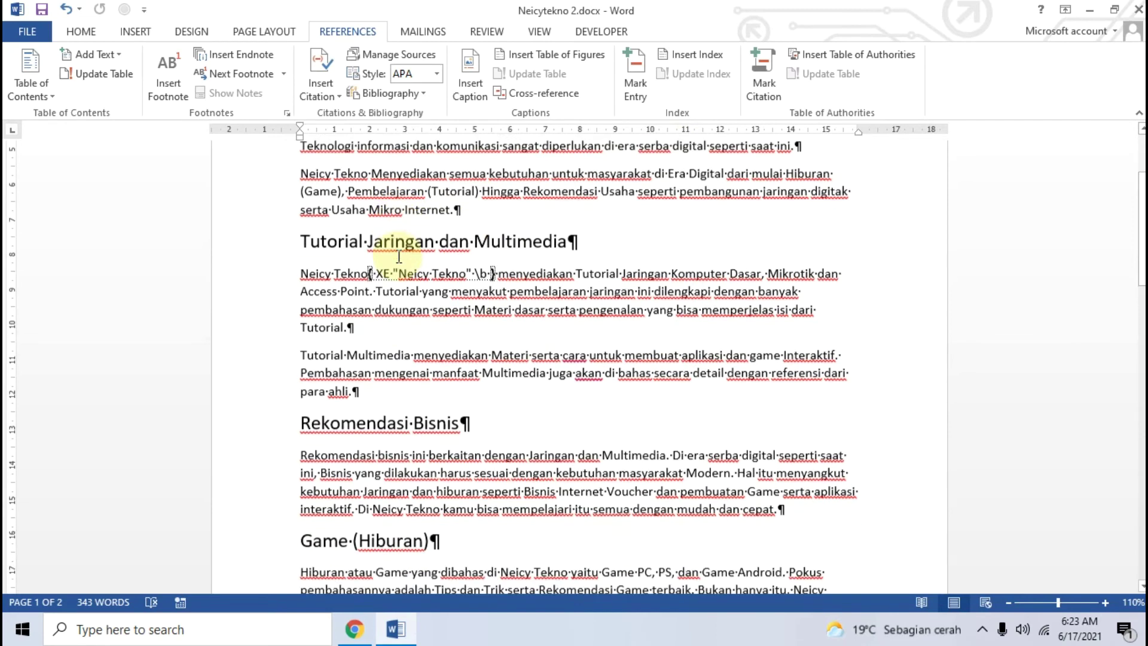
scroll(399, 257, down, 2)
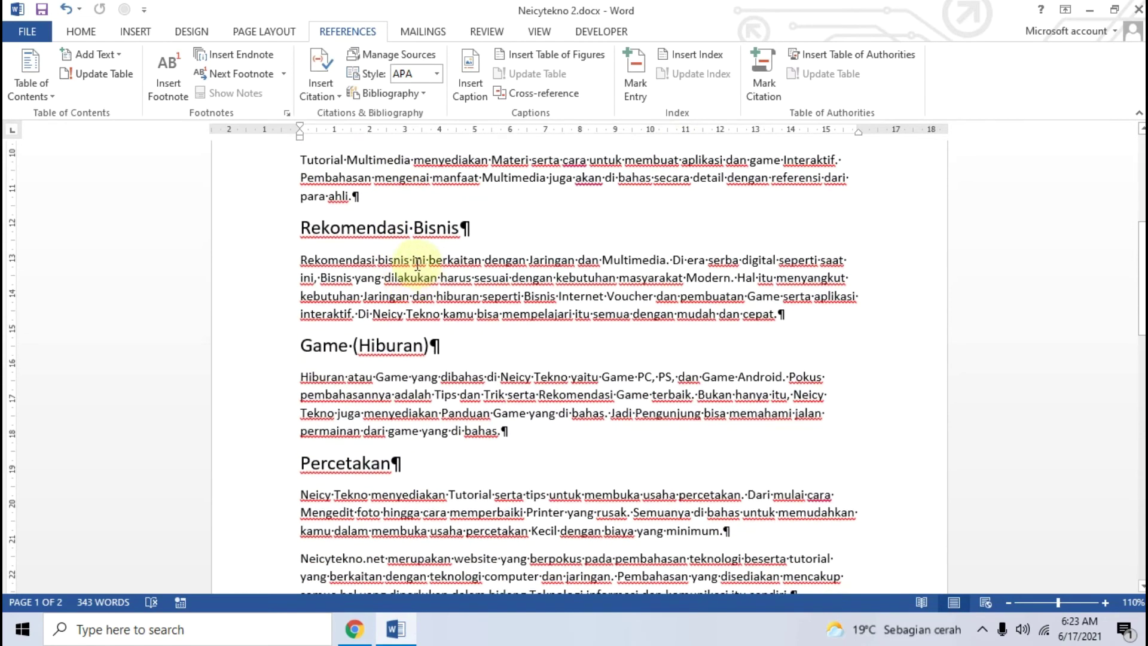
drag(412, 259, 302, 260)
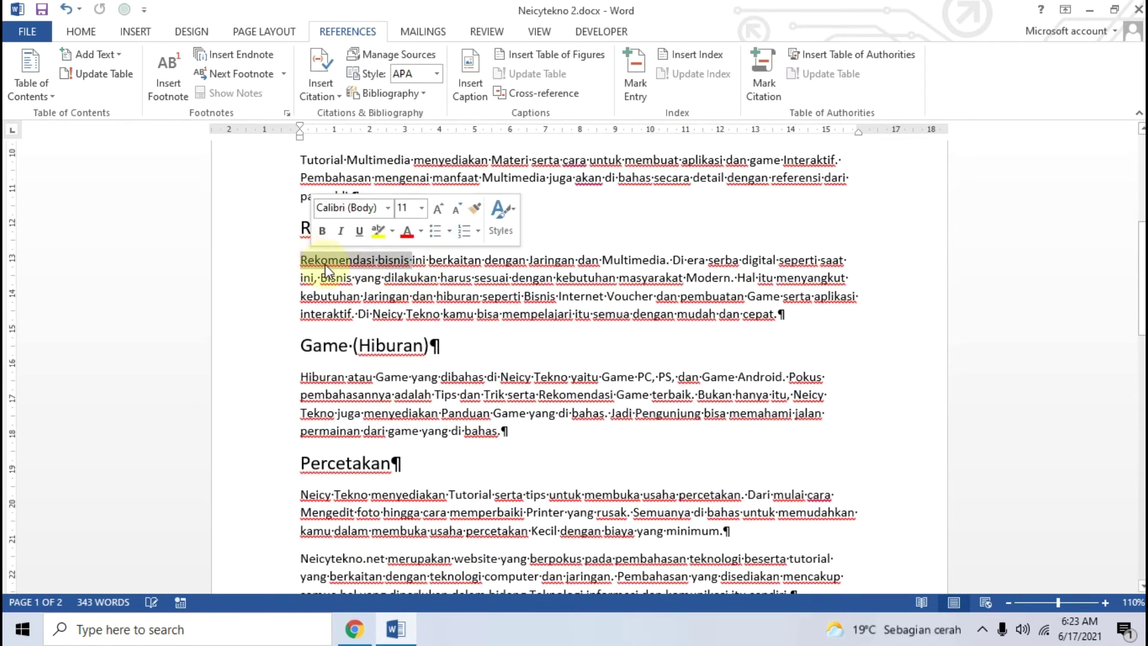
click(634, 78)
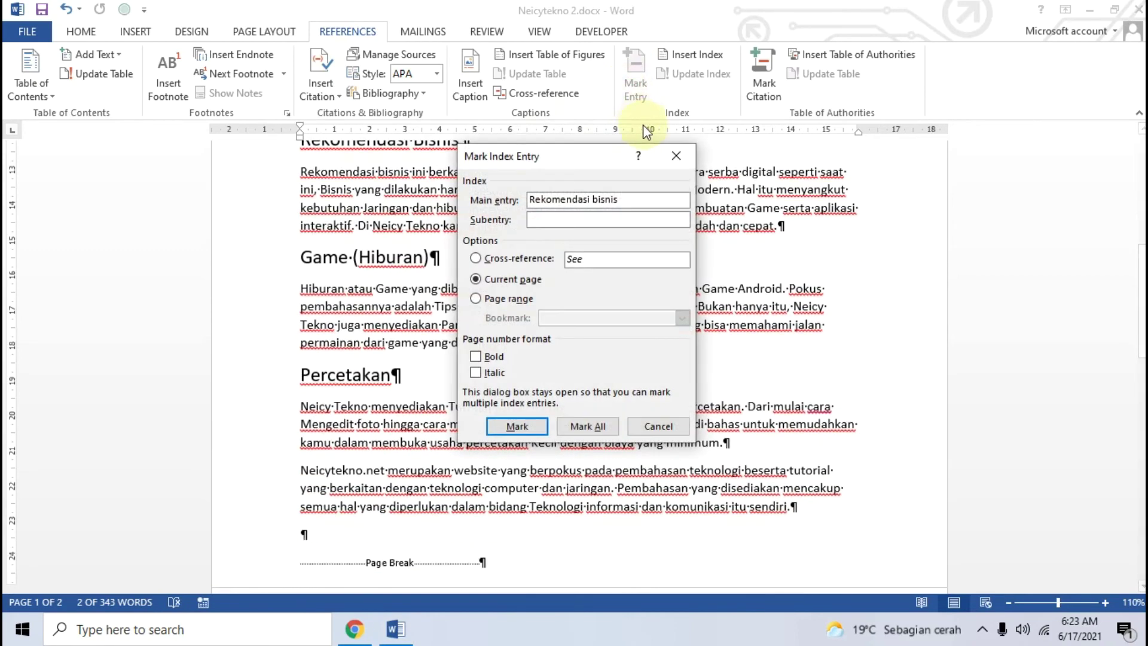
click(517, 427)
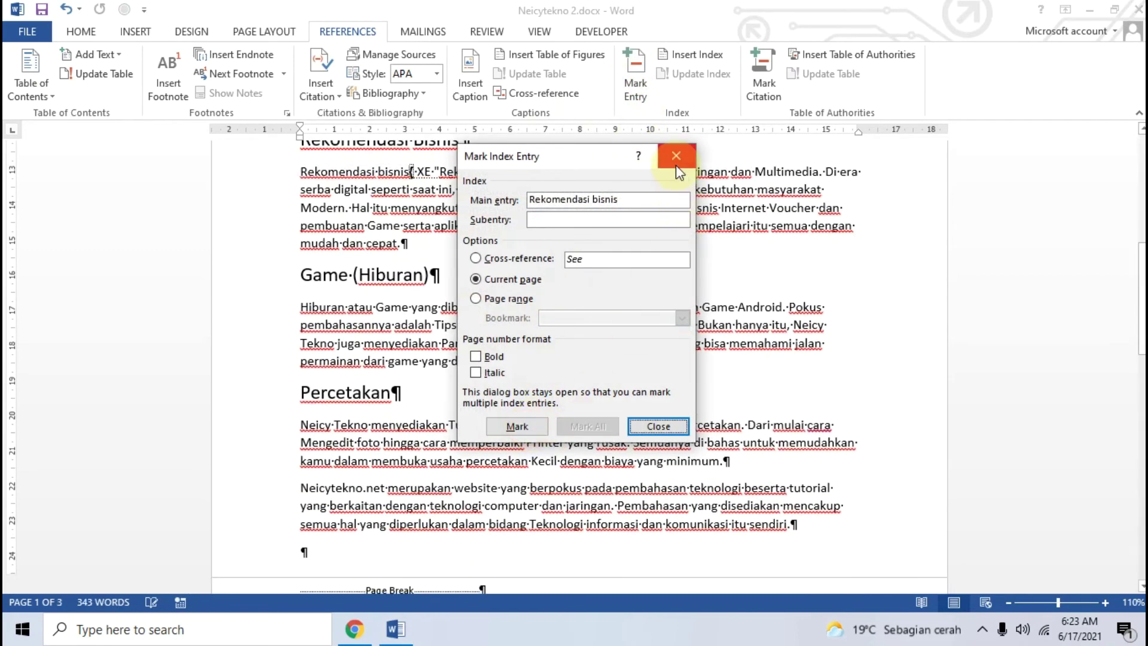
click(677, 156)
scroll(504, 381, down, 10)
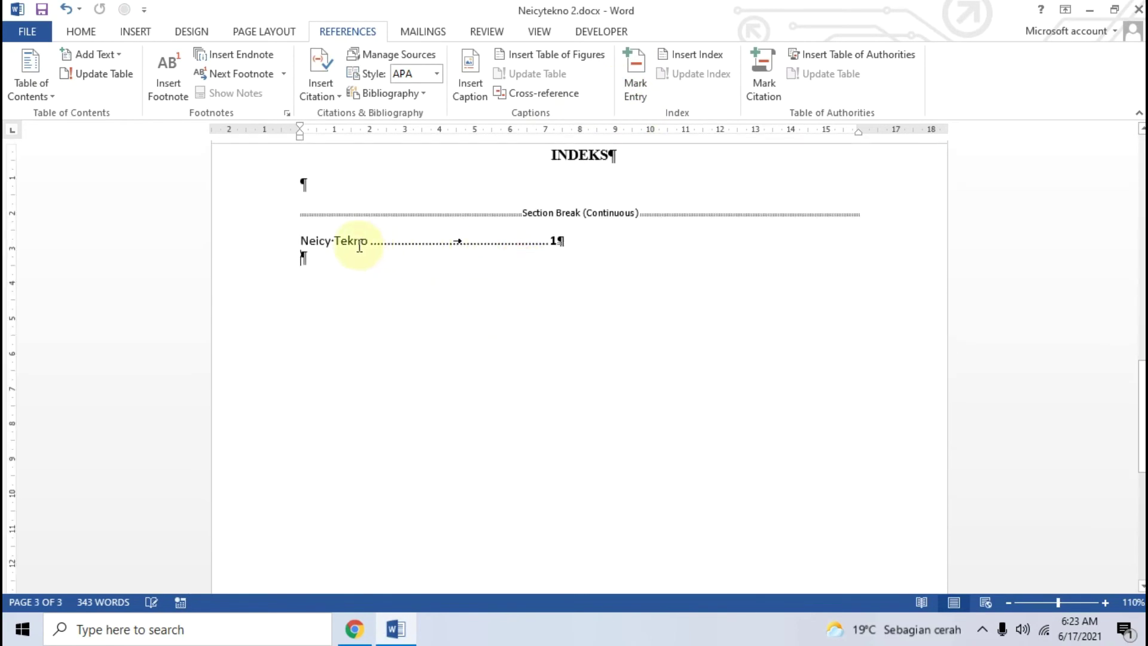
Step: Reinsert the two-column indented index below the "INDEKS" title, replacing the existing index so it includes the newly marked entries
click(358, 241)
click(443, 209)
click(582, 239)
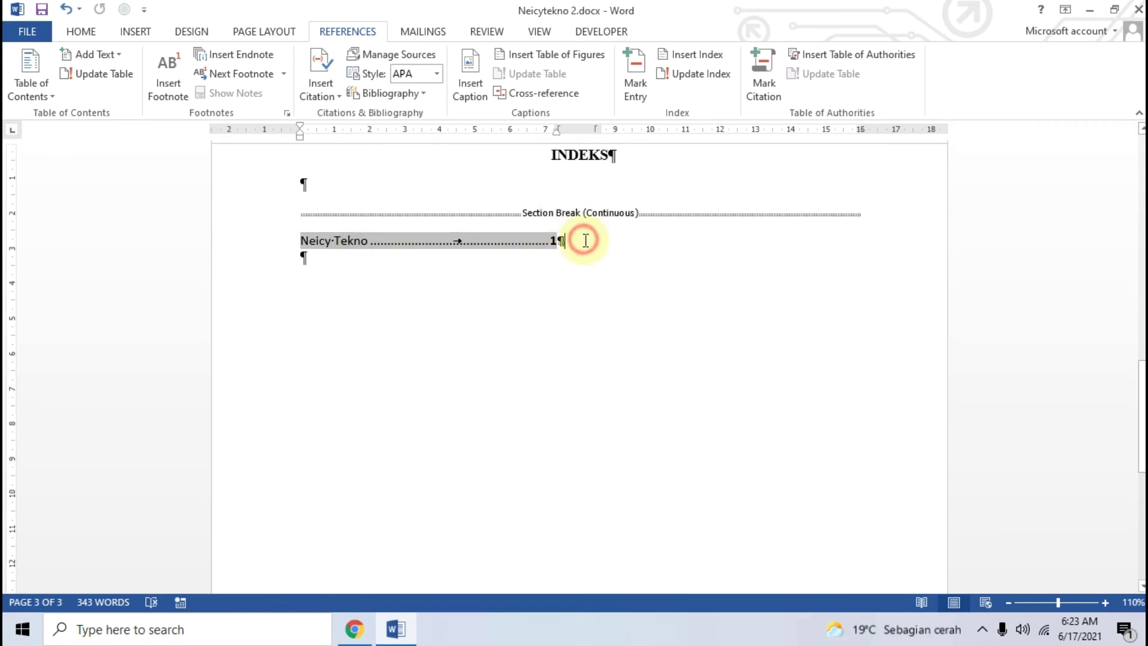
click(301, 256)
click(584, 239)
scroll(588, 240, up, 1)
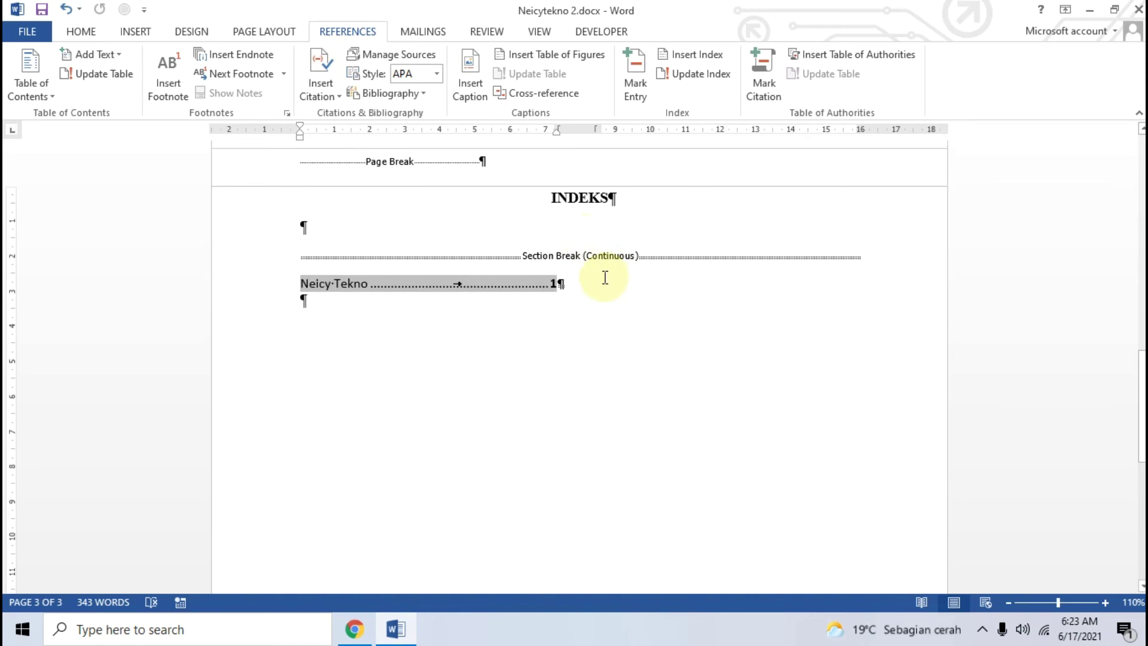
click(682, 54)
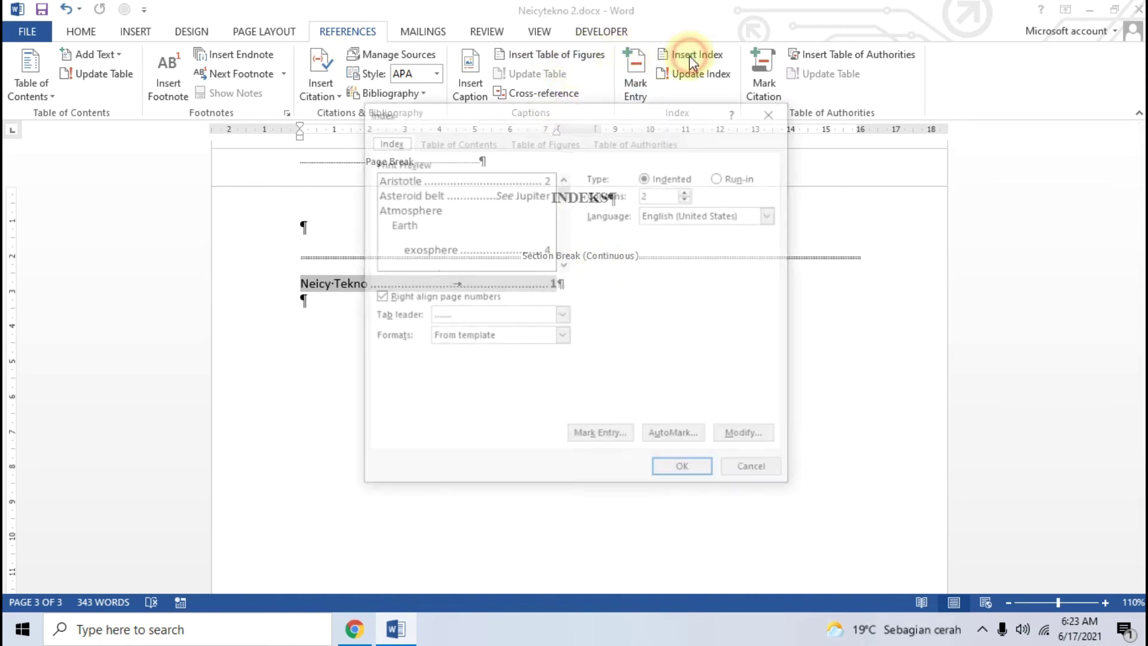
click(672, 470)
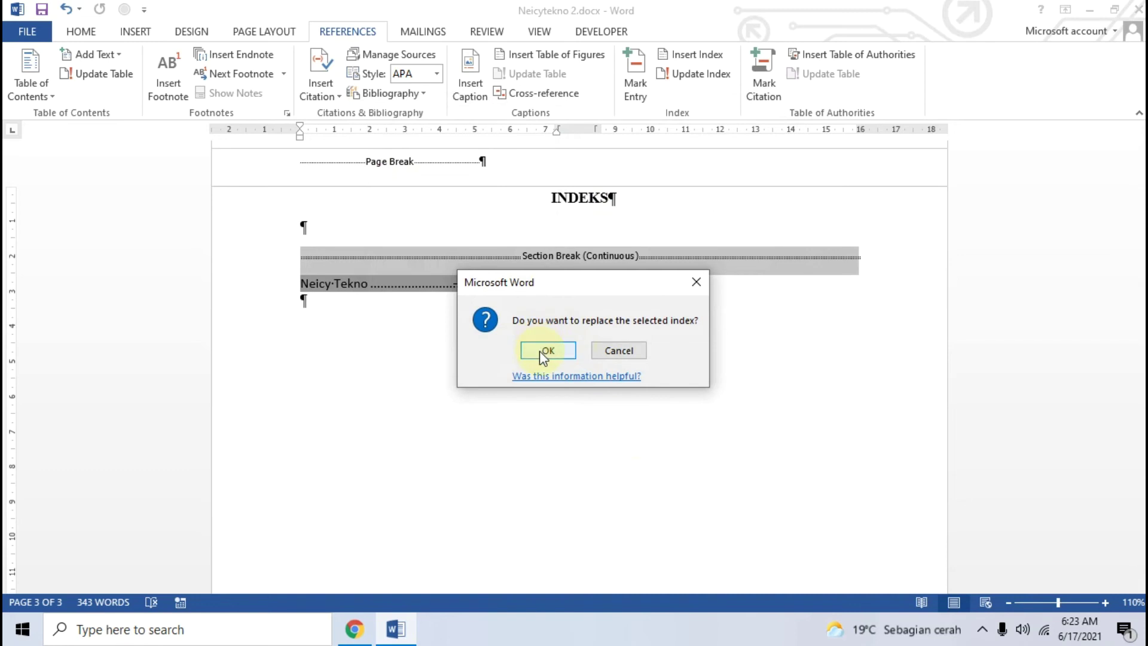
click(548, 352)
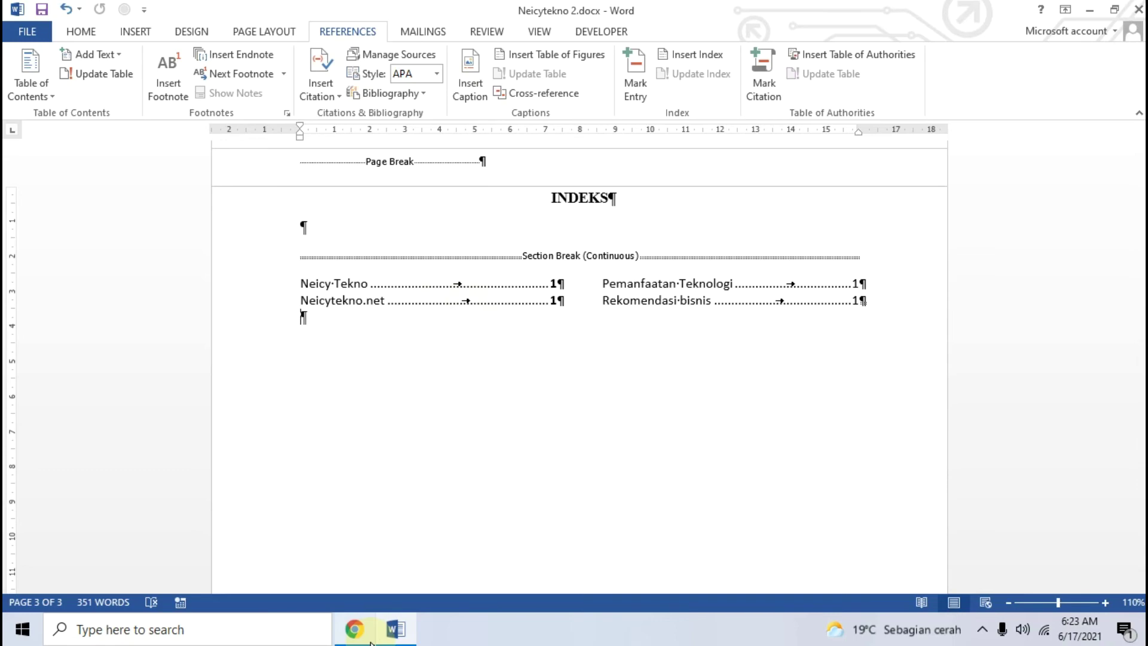
Step: Mark "Hiburan atau Game" in the paragraph under the "Game (Hiburan)" heading as a current-page index entry with a bold page number
scroll(464, 359, up, 15)
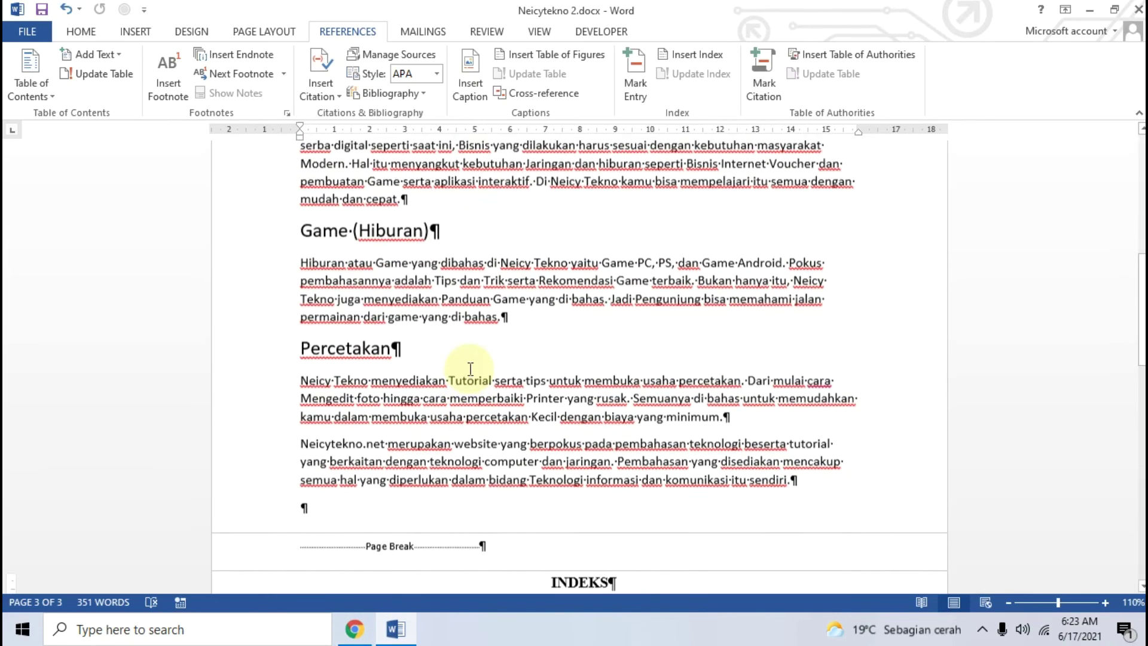
scroll(471, 369, up, 4)
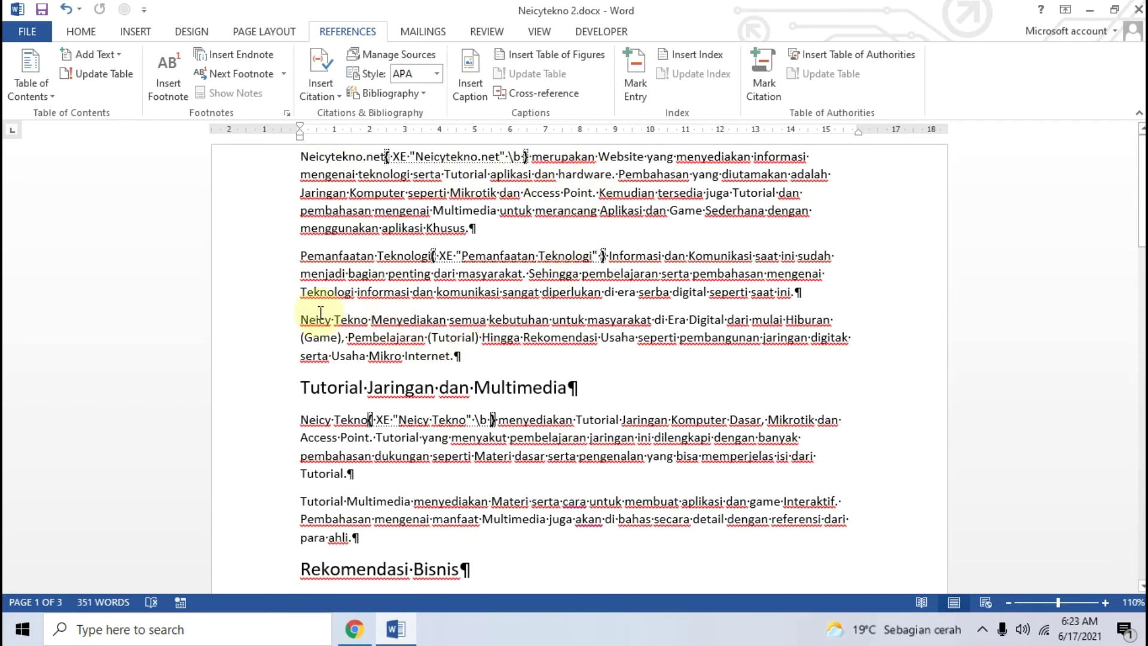
scroll(384, 290, down, 5)
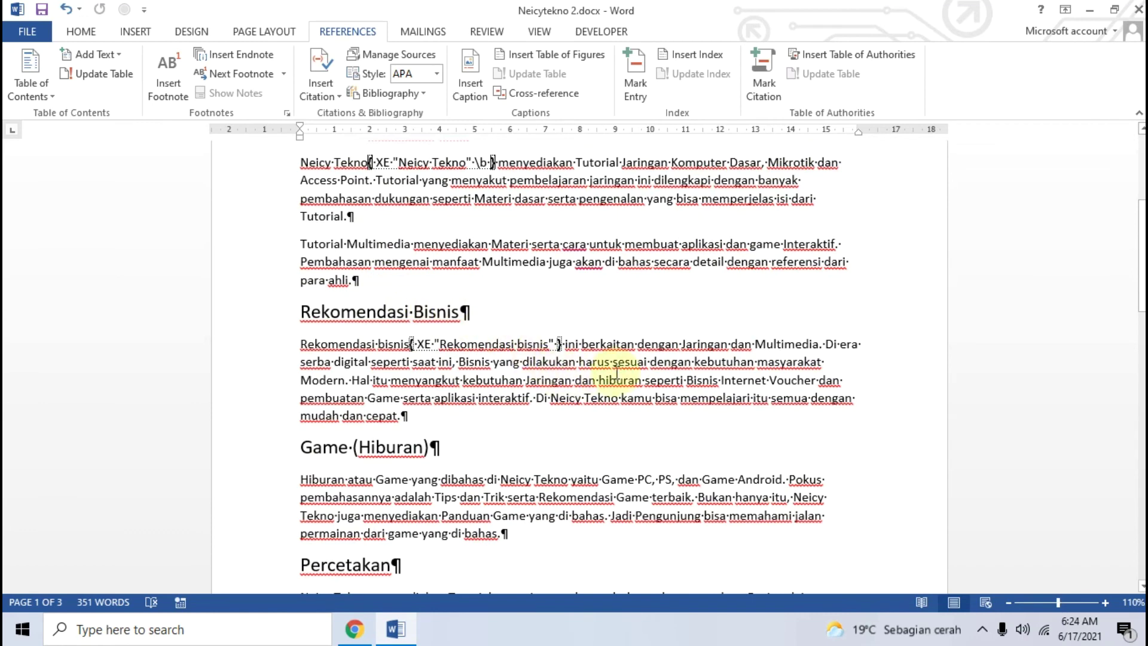
scroll(475, 465, down, 3)
drag(300, 350, 412, 351)
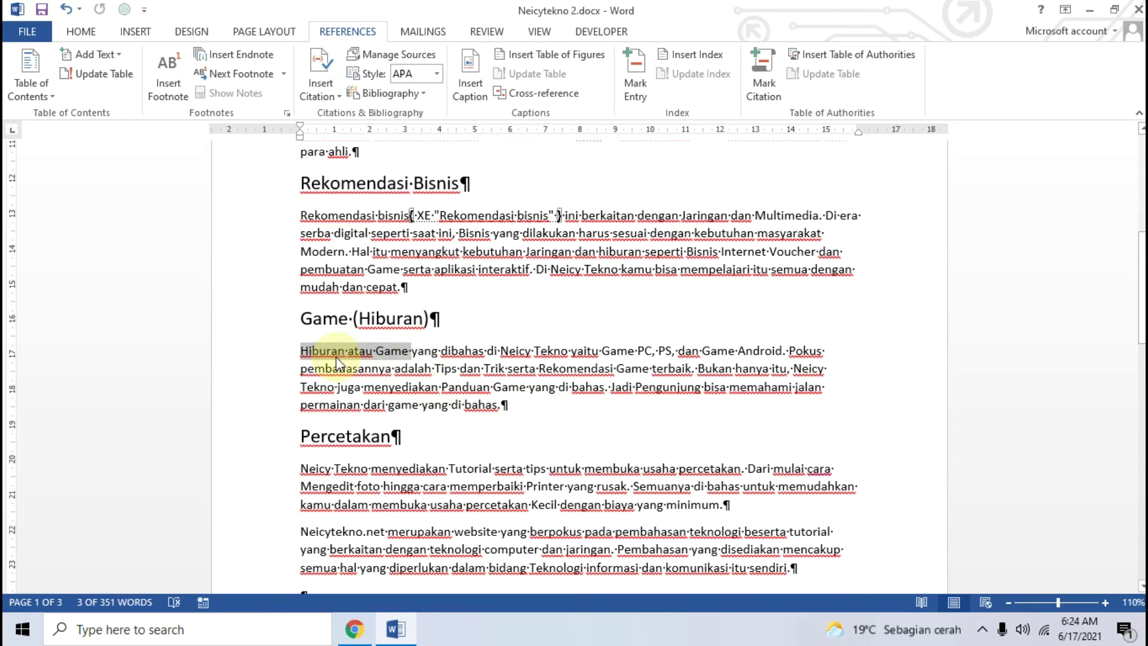
click(637, 90)
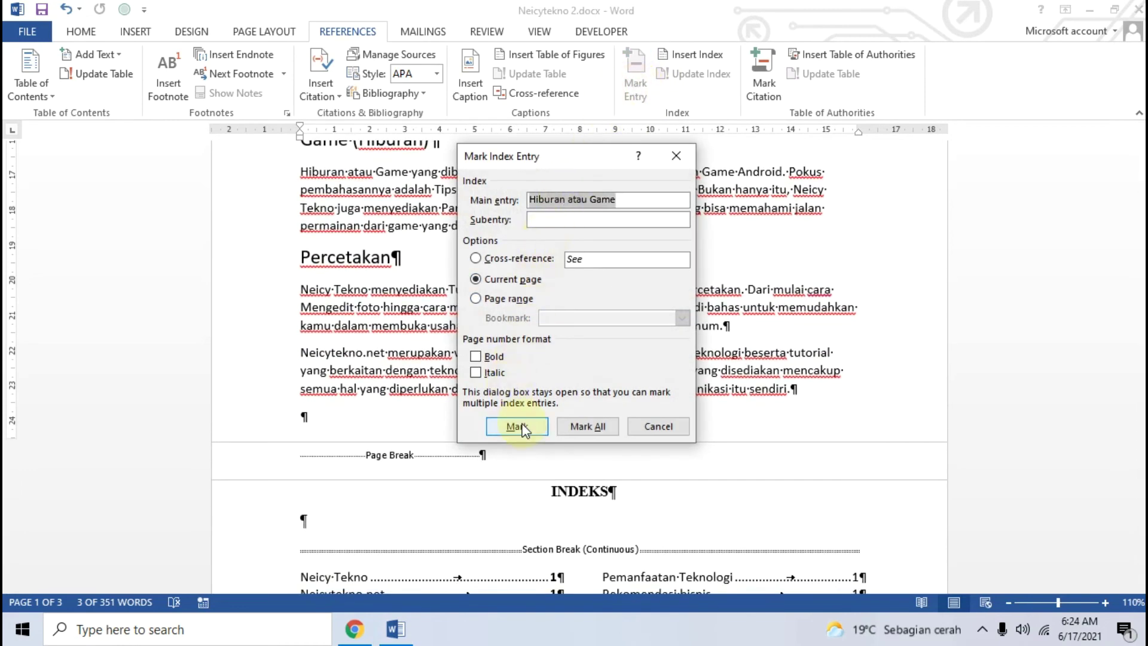
click(478, 357)
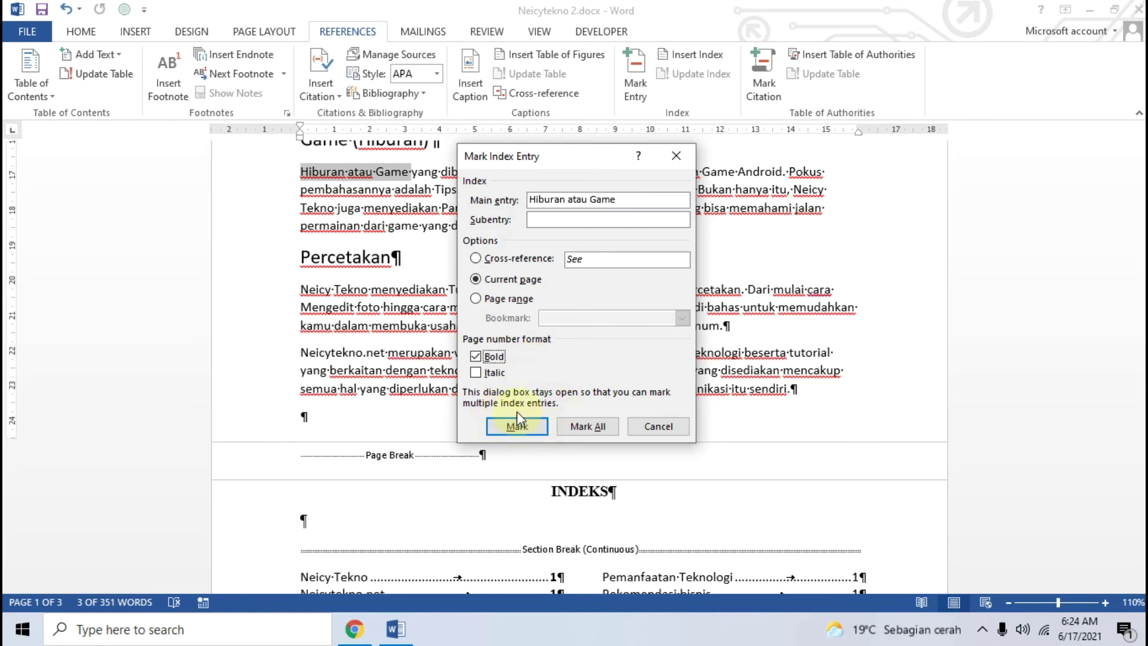
click(501, 431)
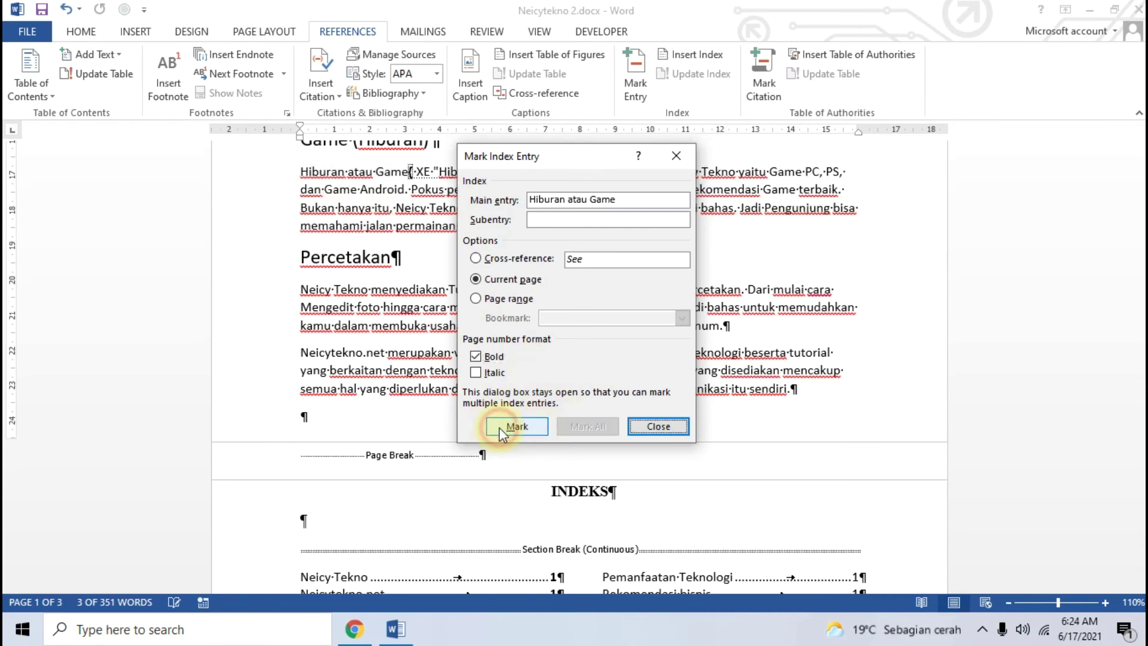
click(682, 157)
Step: Regenerate the index on the "INDEKS" page with the same layout, replacing the selected index to include "Hiburan atau Game"
scroll(572, 302, down, 5)
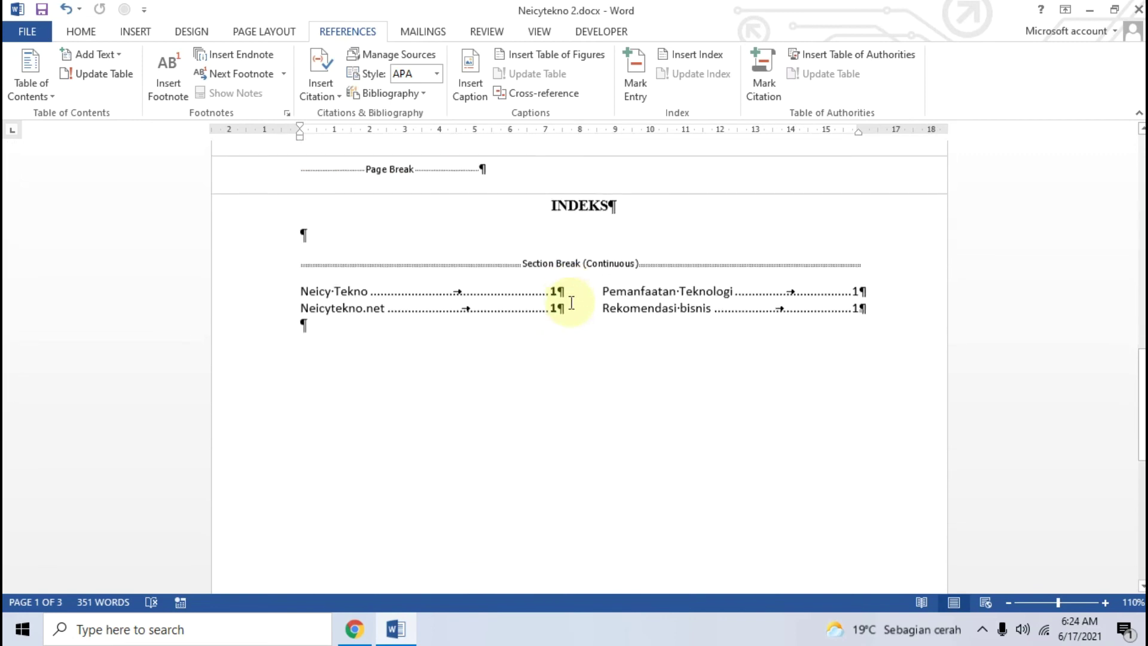
click(412, 281)
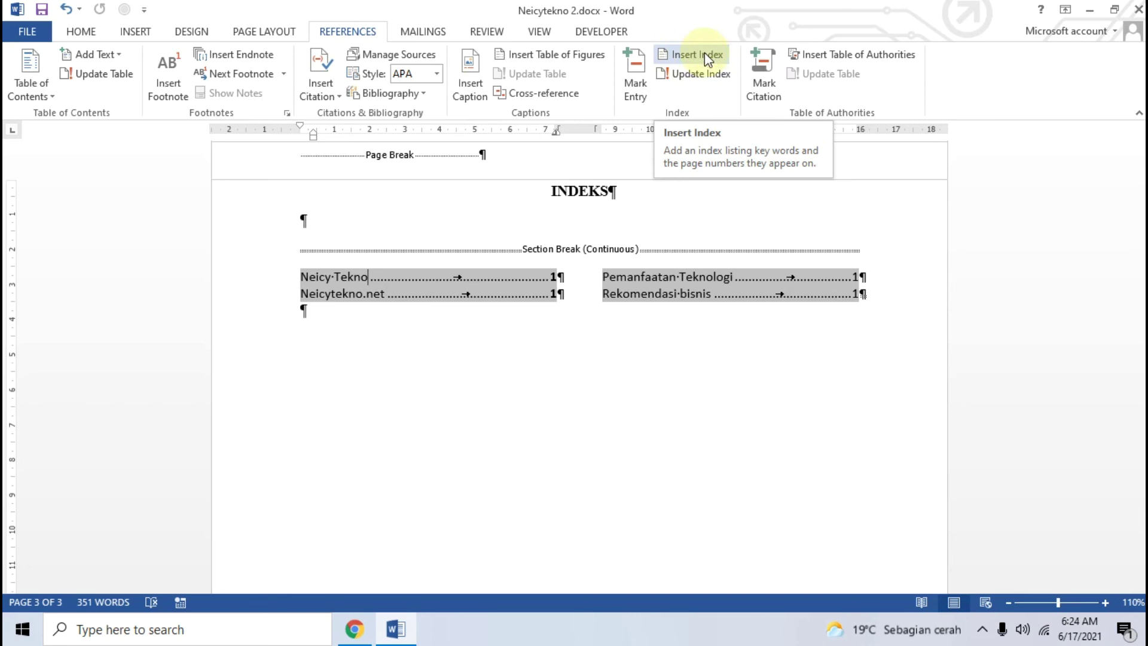
click(676, 58)
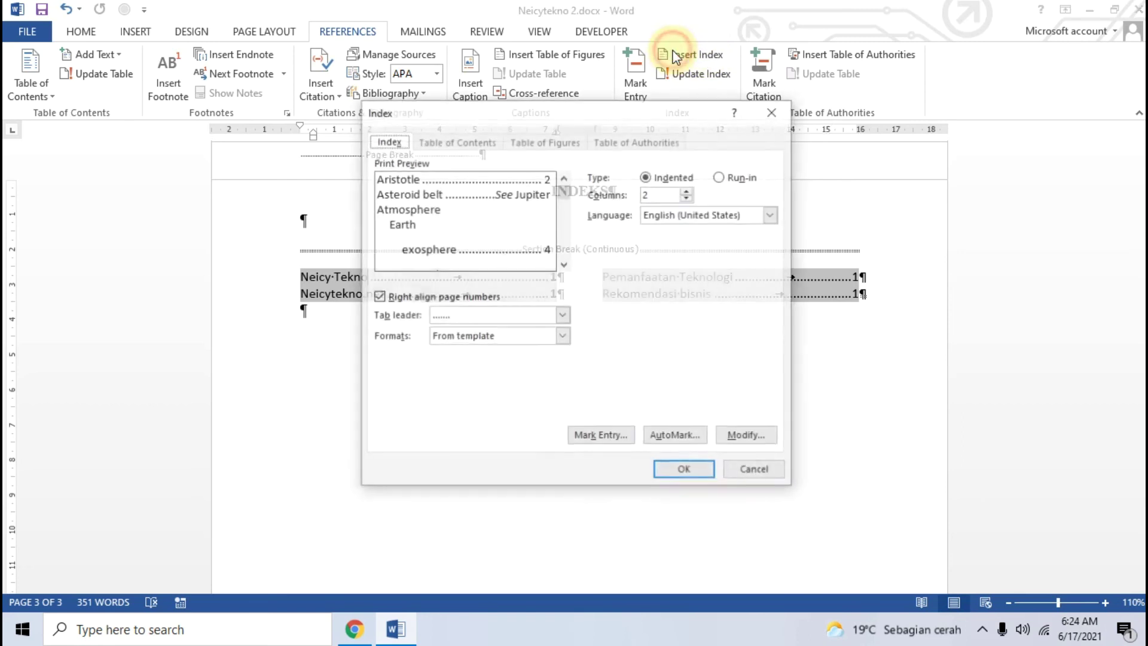
click(667, 470)
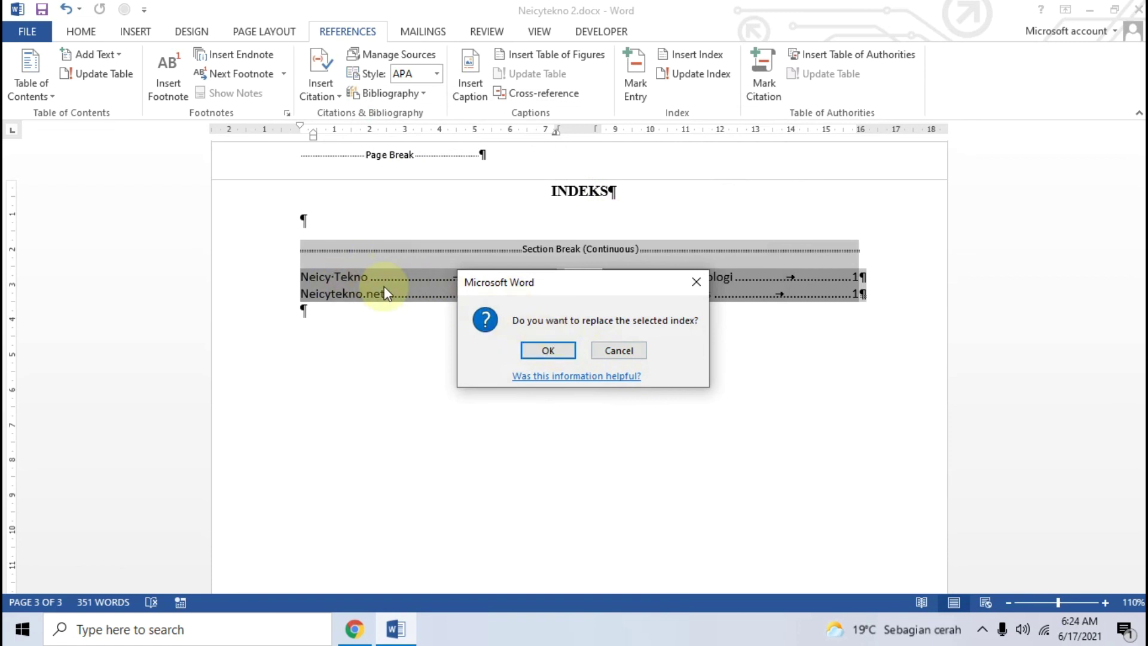
click(549, 352)
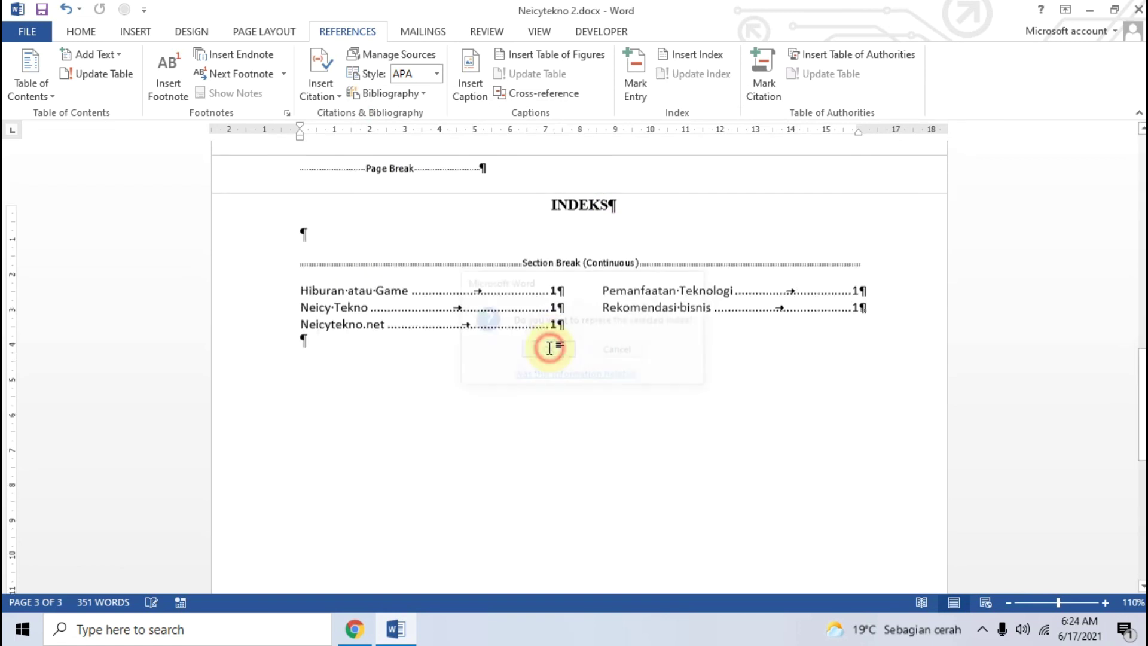
click(633, 335)
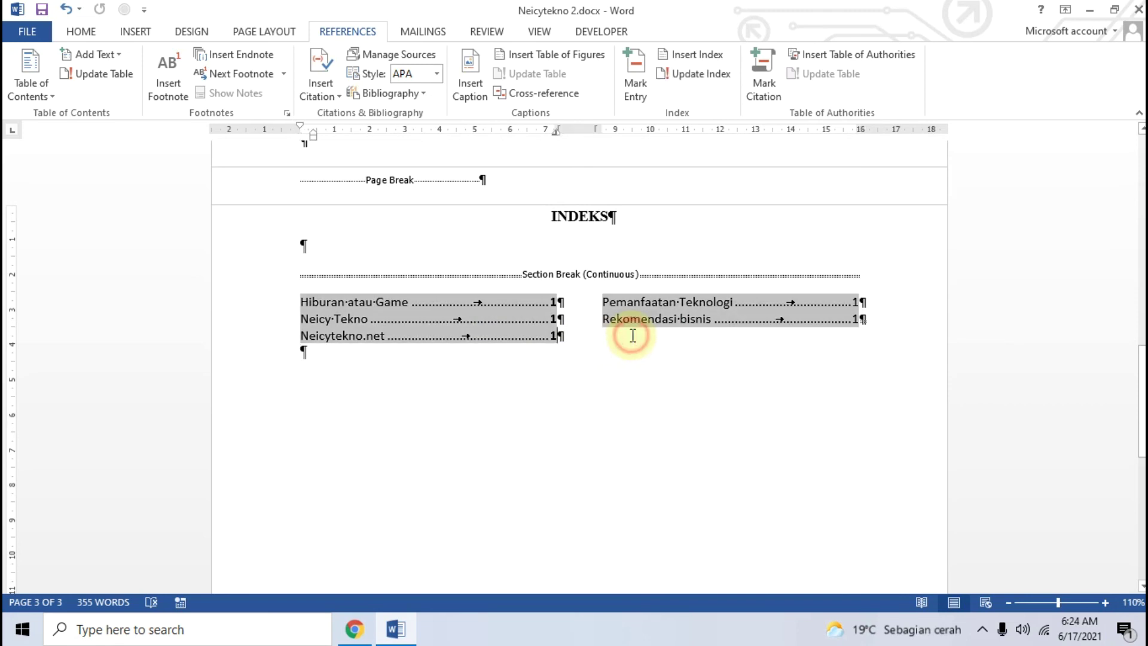
click(615, 412)
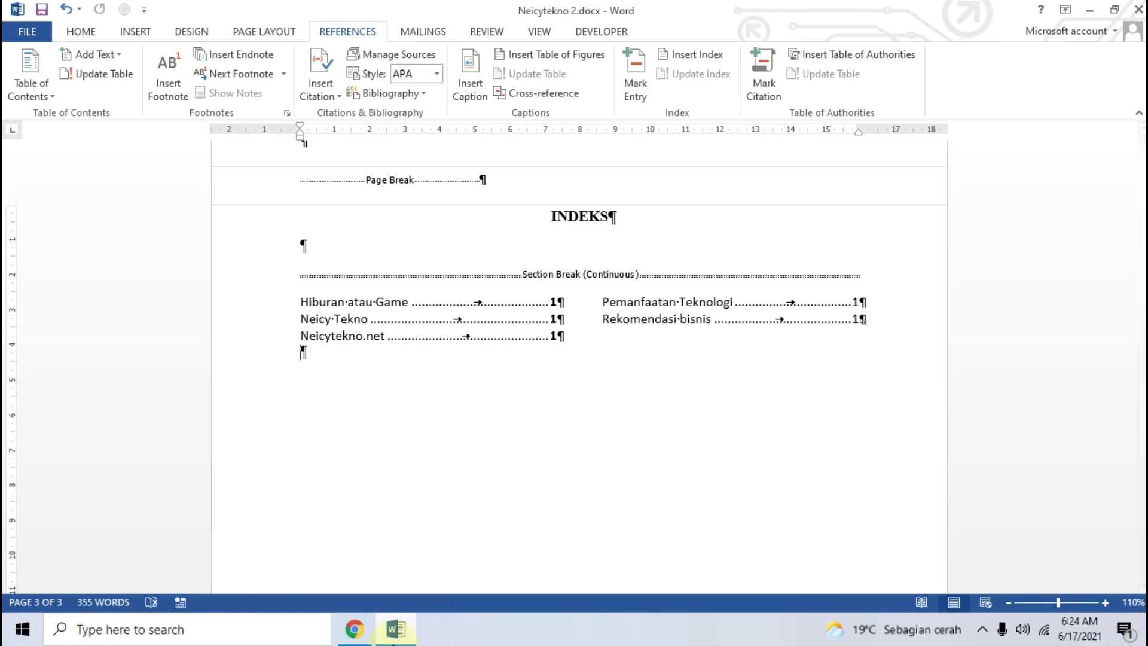
Step: Switch to Chrome, review the article's steps for creating an index back up to its introduction, and minimize the browser
click(355, 629)
scroll(341, 417, up, 5)
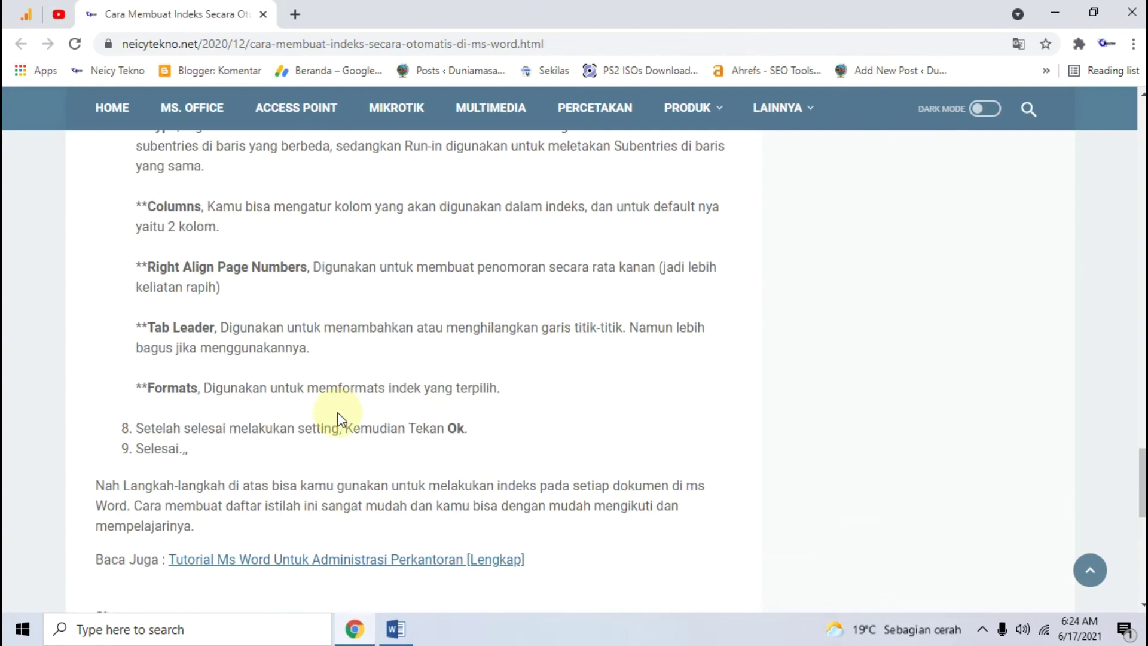
scroll(340, 411, up, 4)
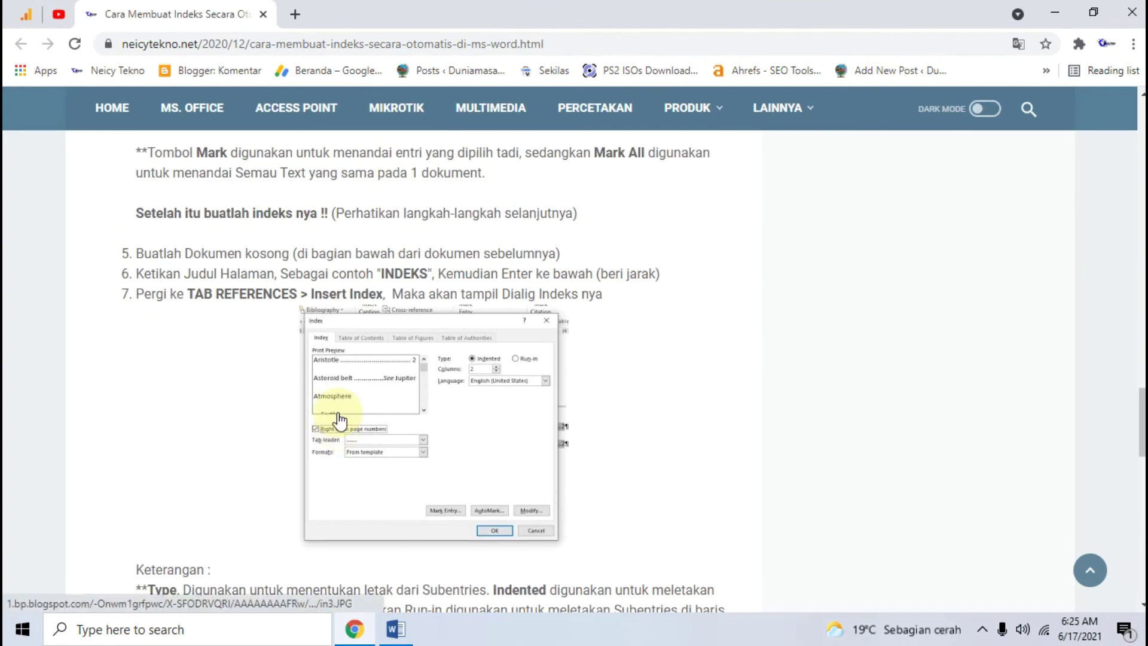
scroll(339, 419, up, 12)
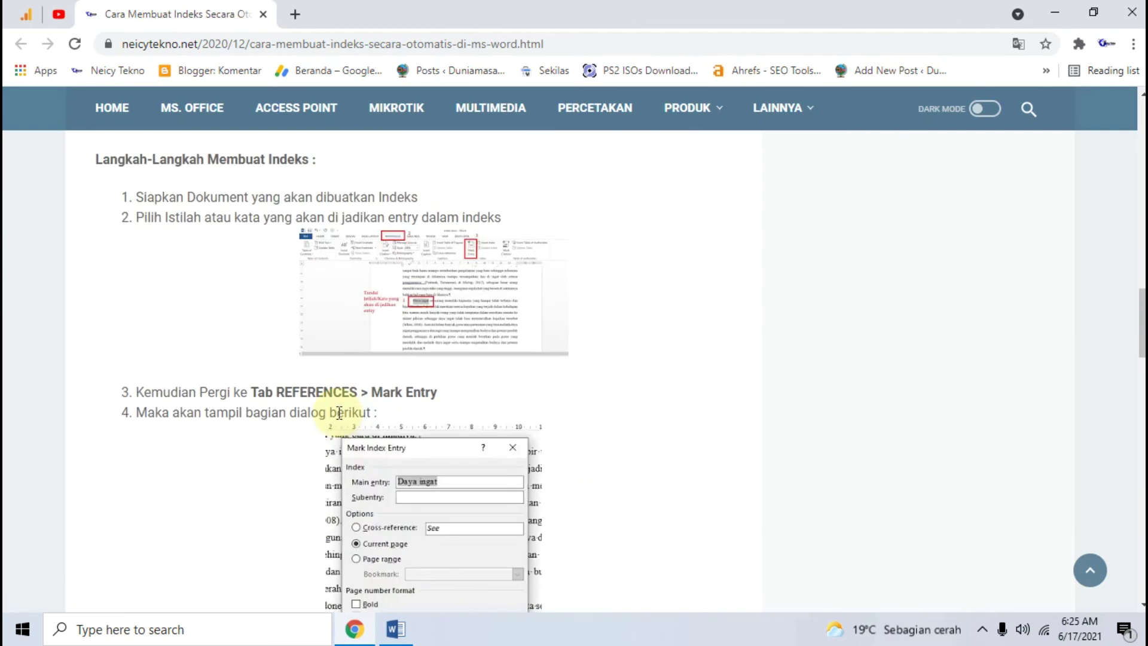
scroll(339, 413, up, 4)
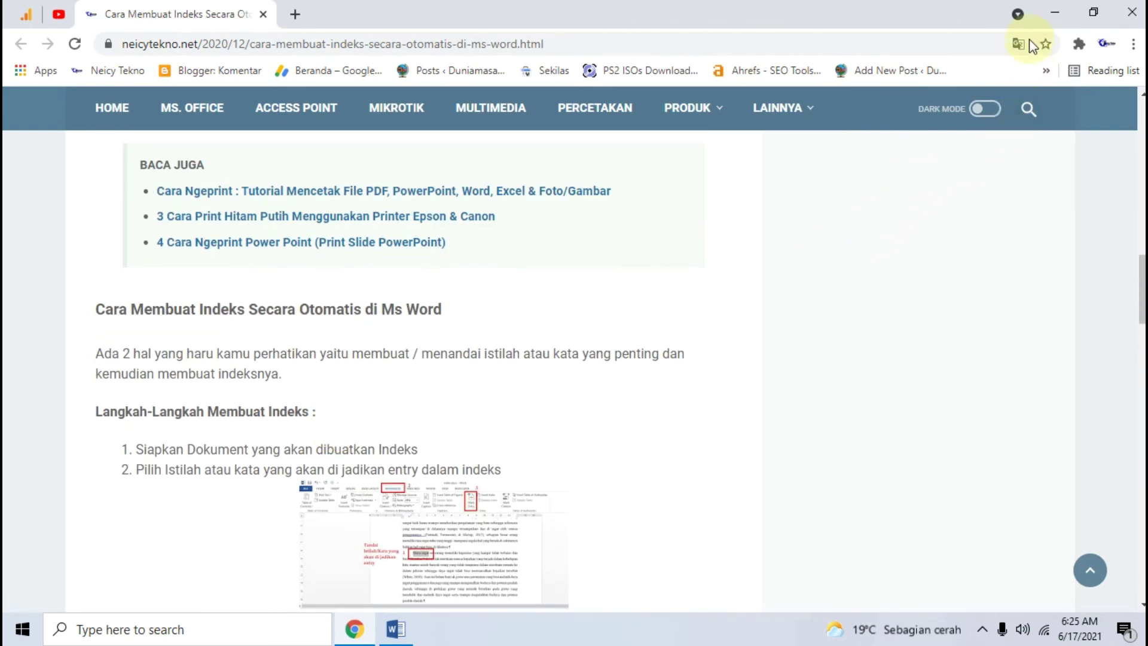
click(1056, 5)
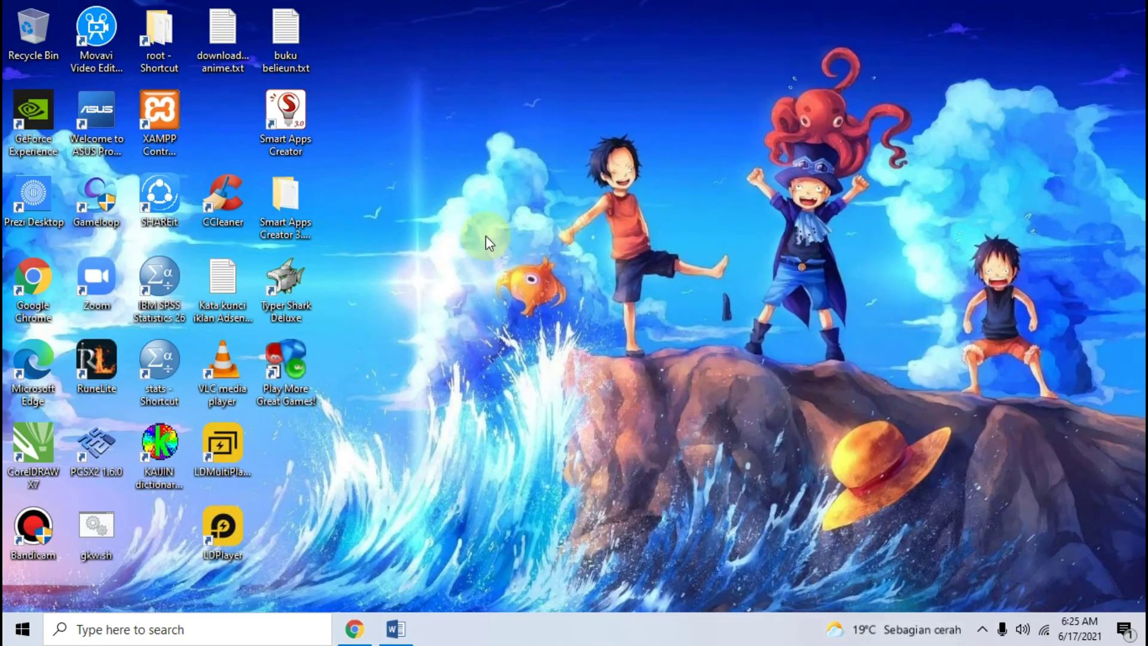